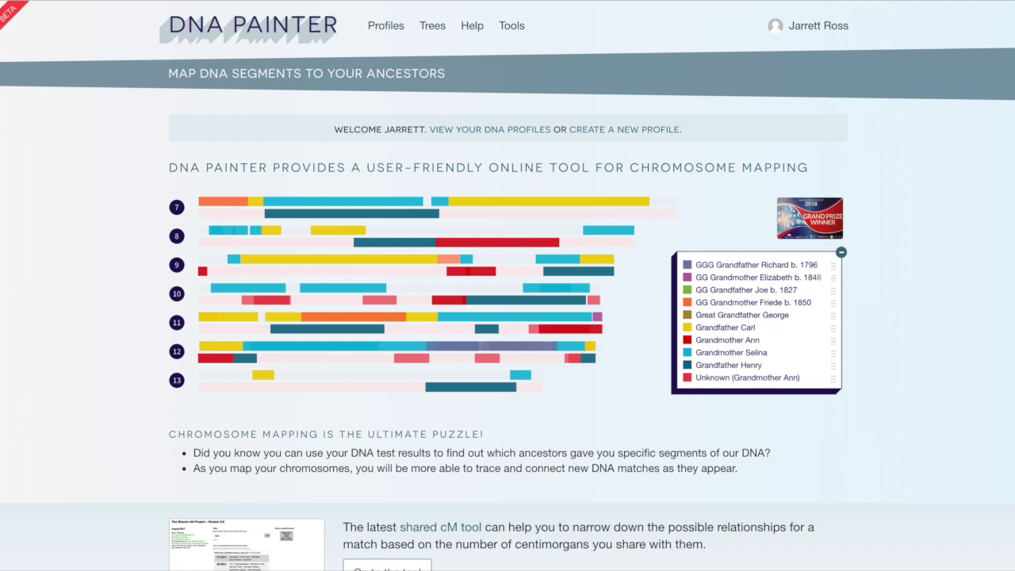
# Create a new blank family tree in the Trees area
pyautogui.click(429, 34)
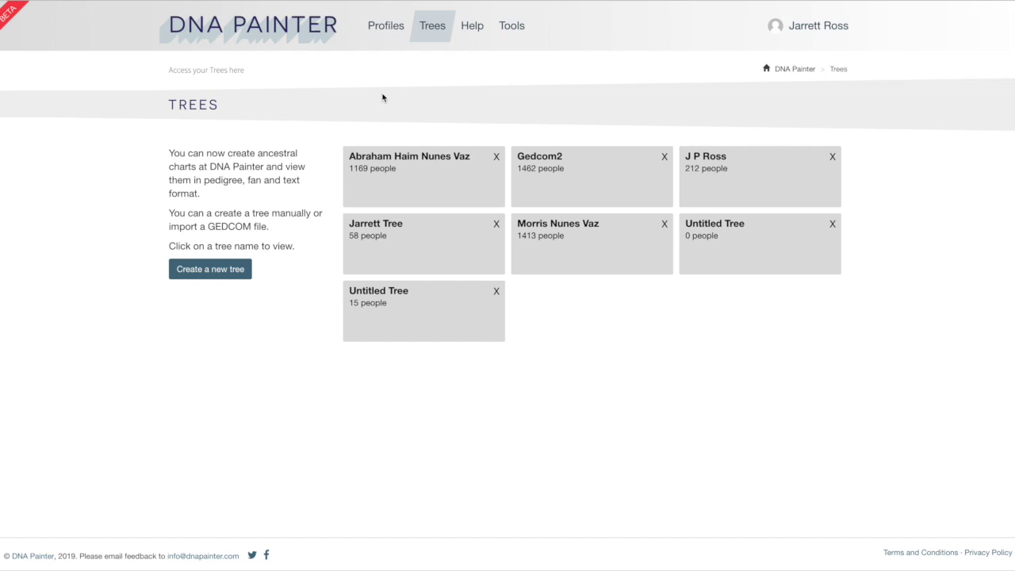
pyautogui.click(220, 273)
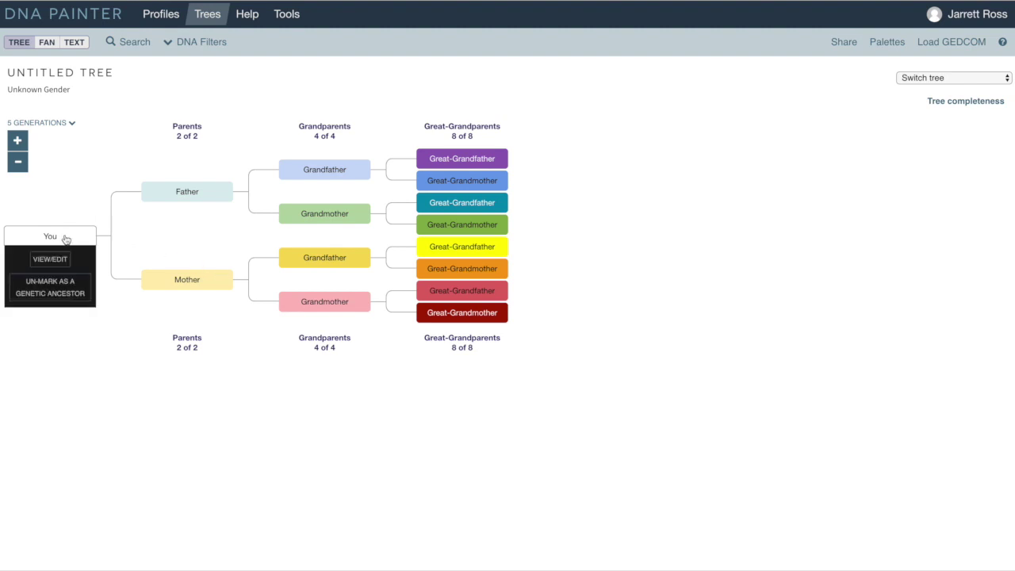
# View Mother's details, expand her relationship path and highlight her position in the tree
pyautogui.moveTo(98, 260)
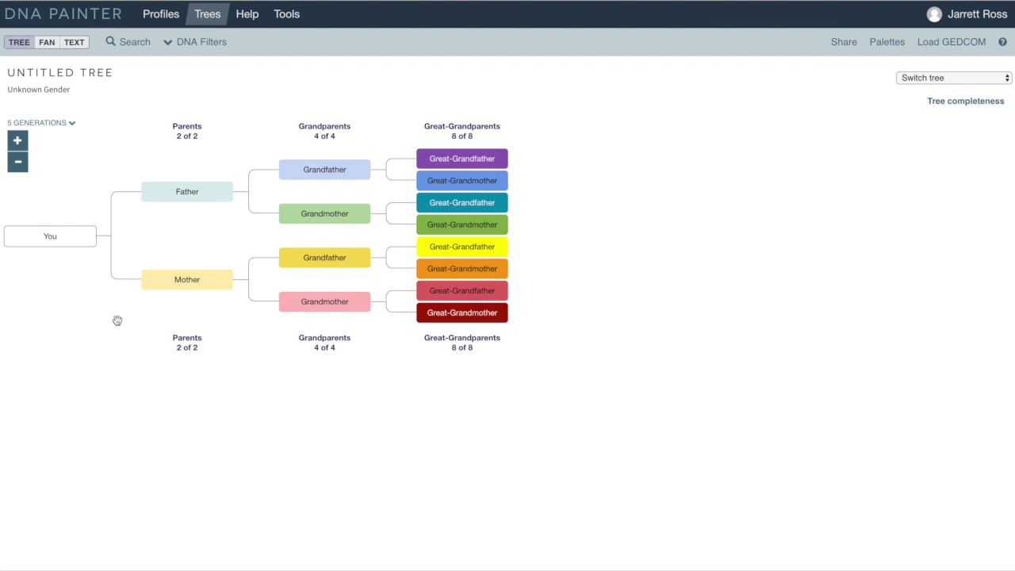
pyautogui.moveTo(177, 285)
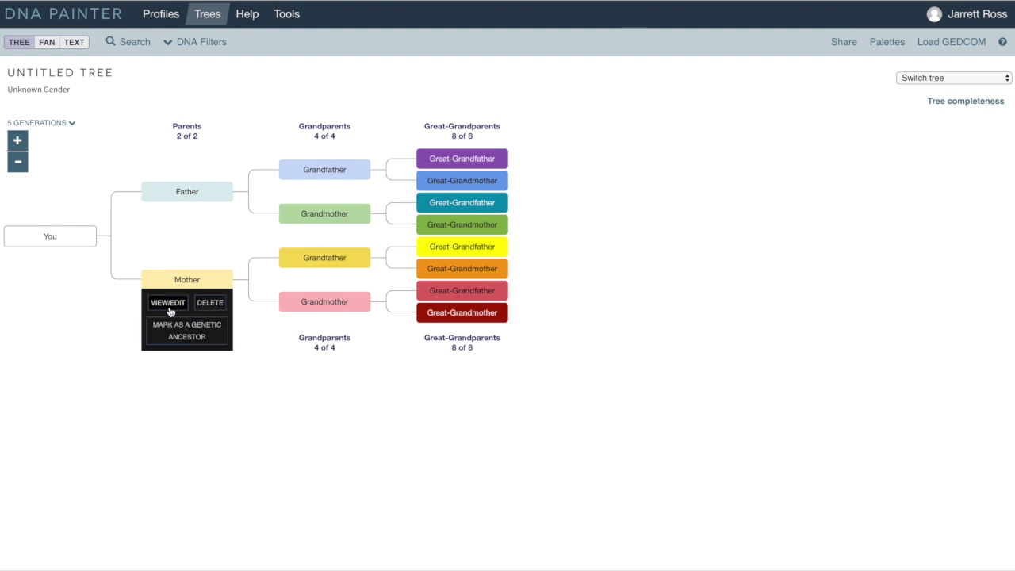
pyautogui.click(169, 310)
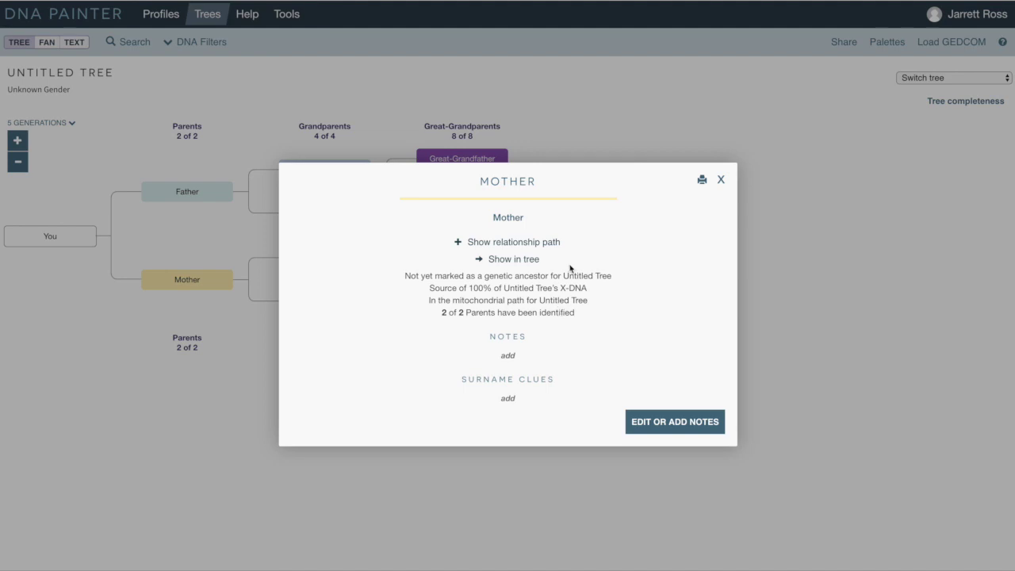
pyautogui.click(460, 245)
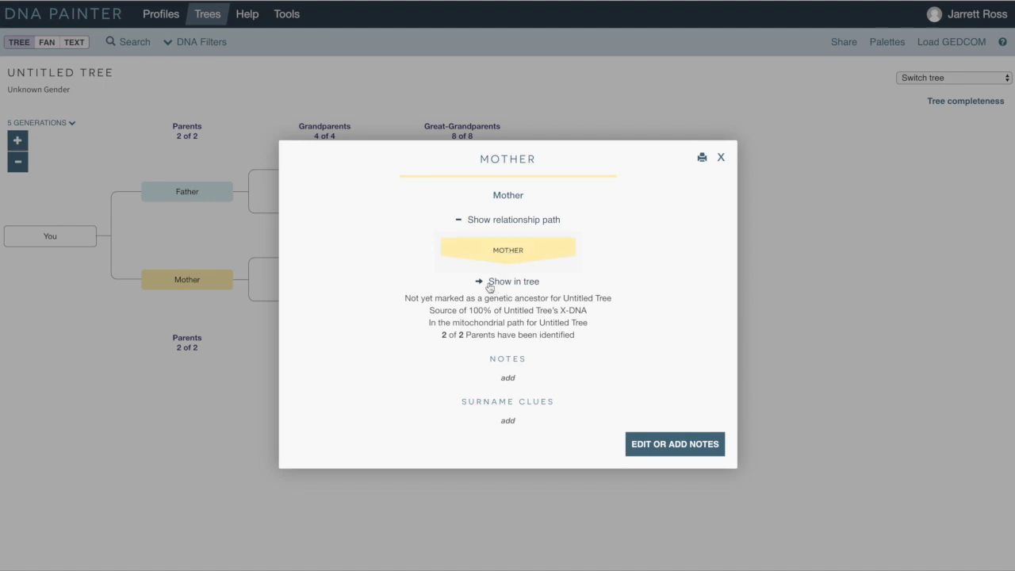
pyautogui.click(489, 282)
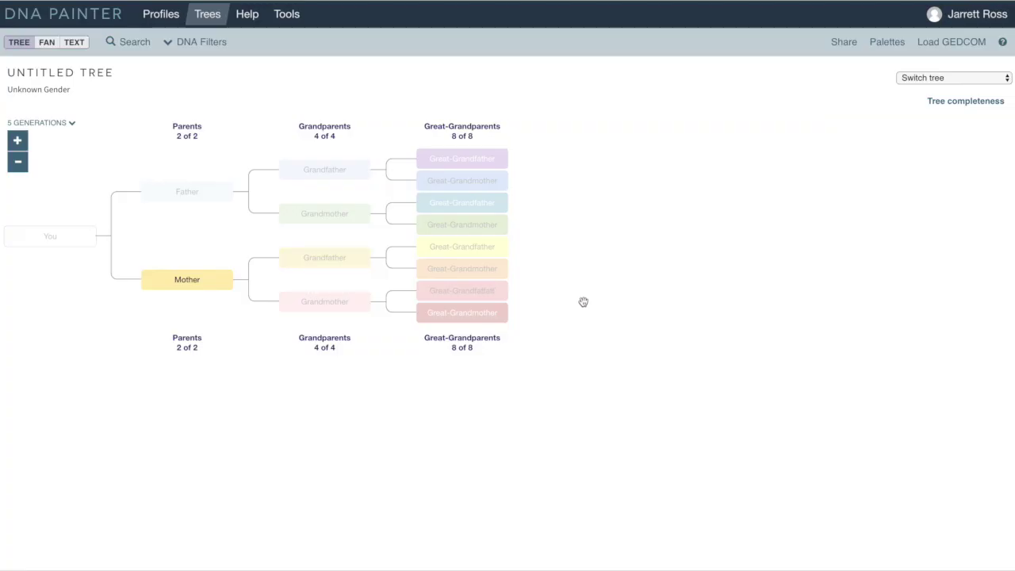
pyautogui.click(199, 288)
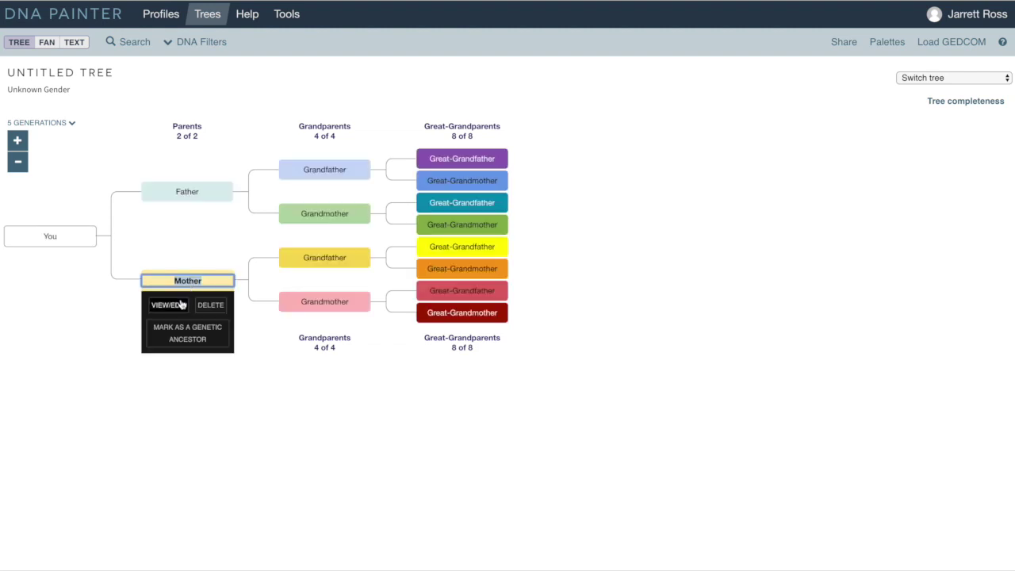
pyautogui.click(182, 305)
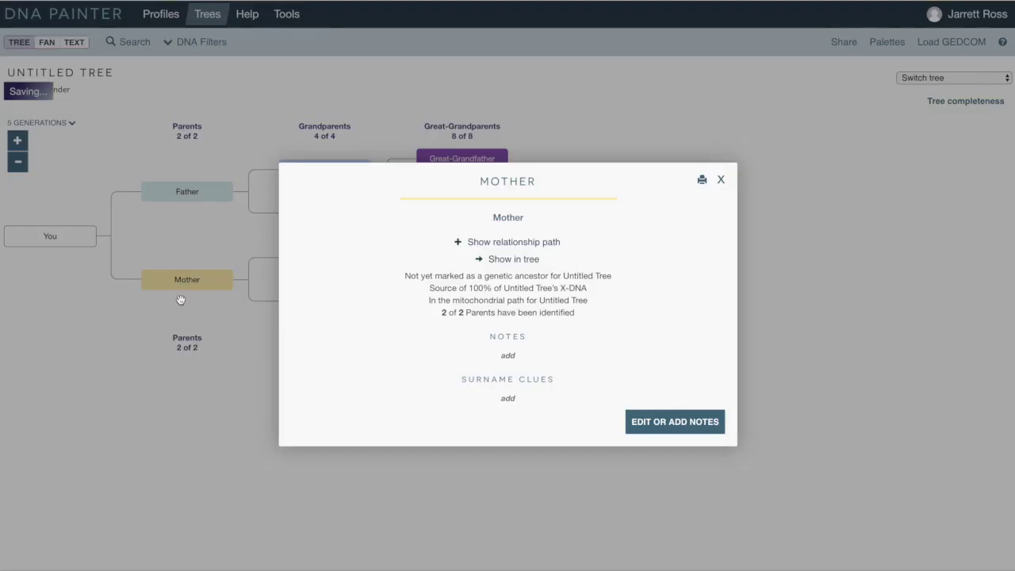
pyautogui.click(649, 425)
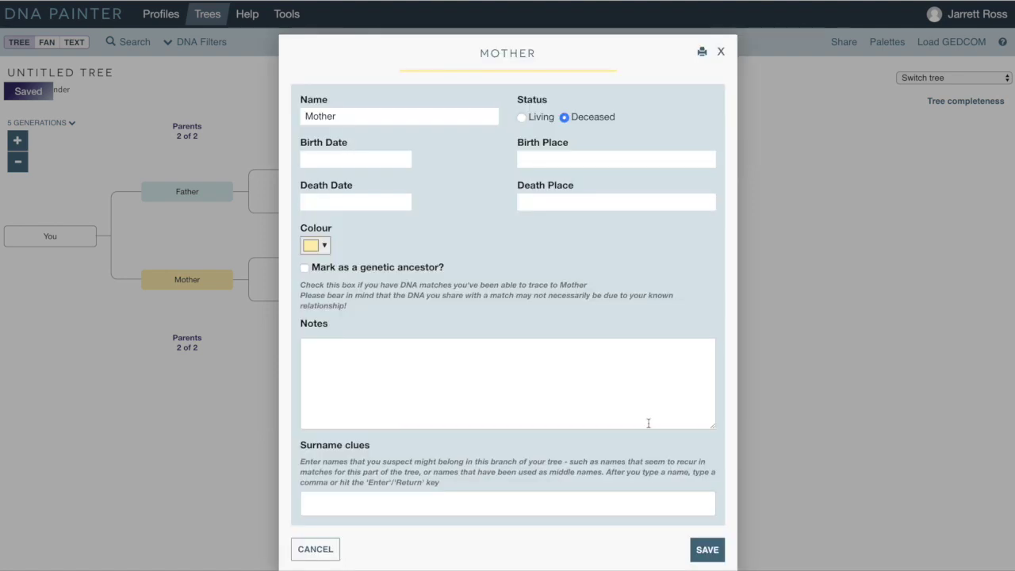
pyautogui.click(406, 117)
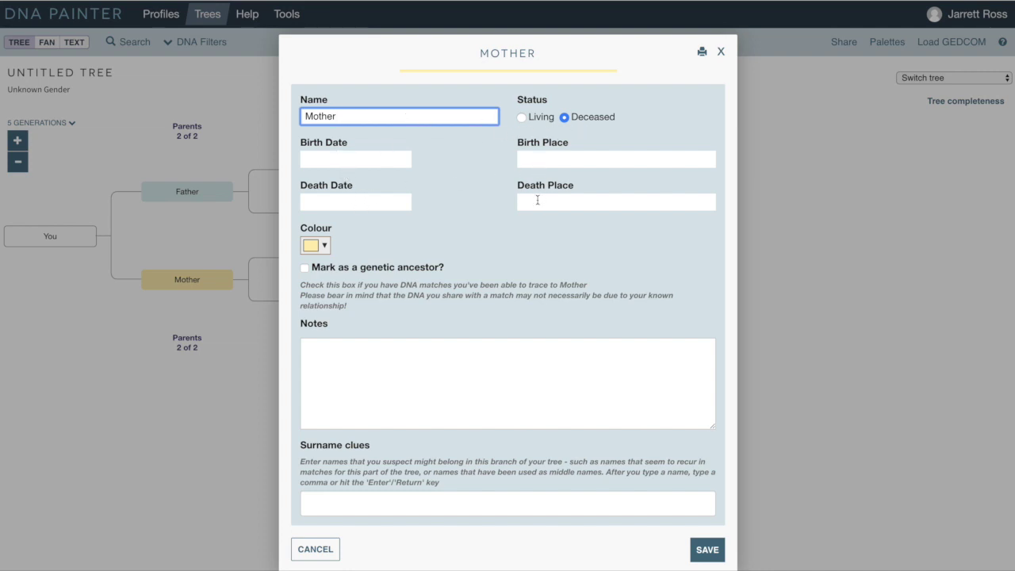
pyautogui.click(324, 248)
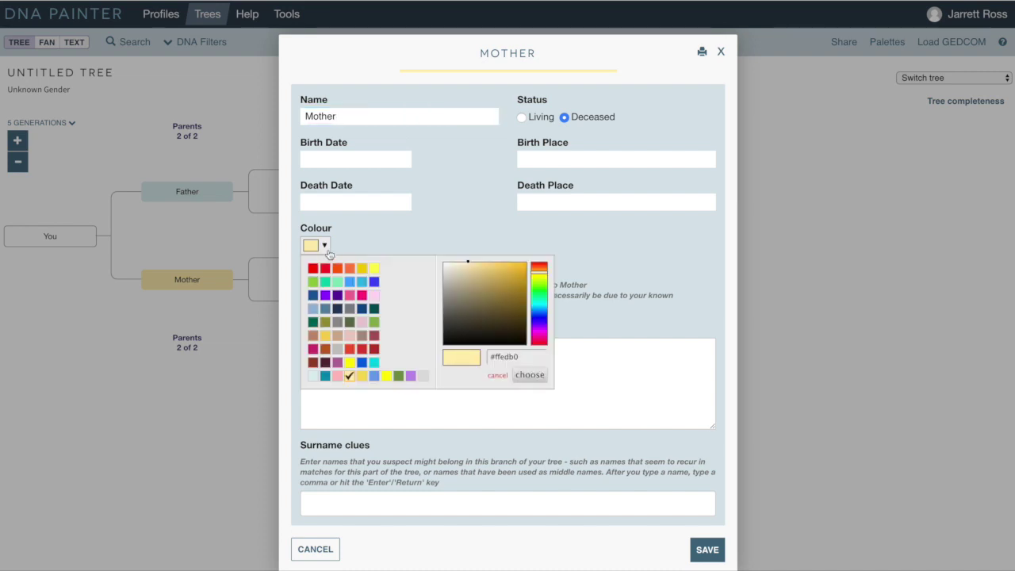
pyautogui.click(326, 250)
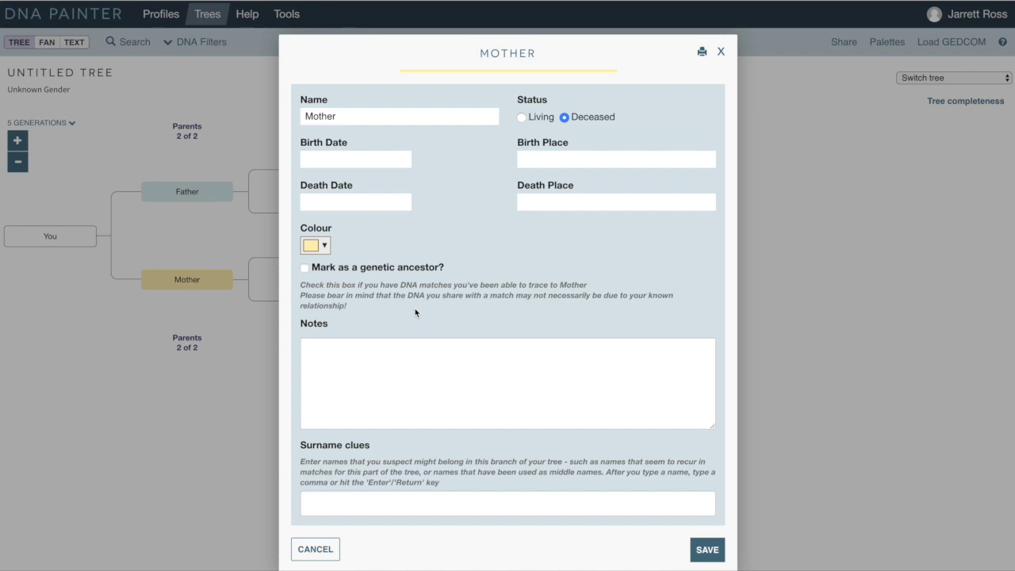
pyautogui.click(305, 268)
pyautogui.click(354, 372)
pyautogui.scroll(-1, 354, 371)
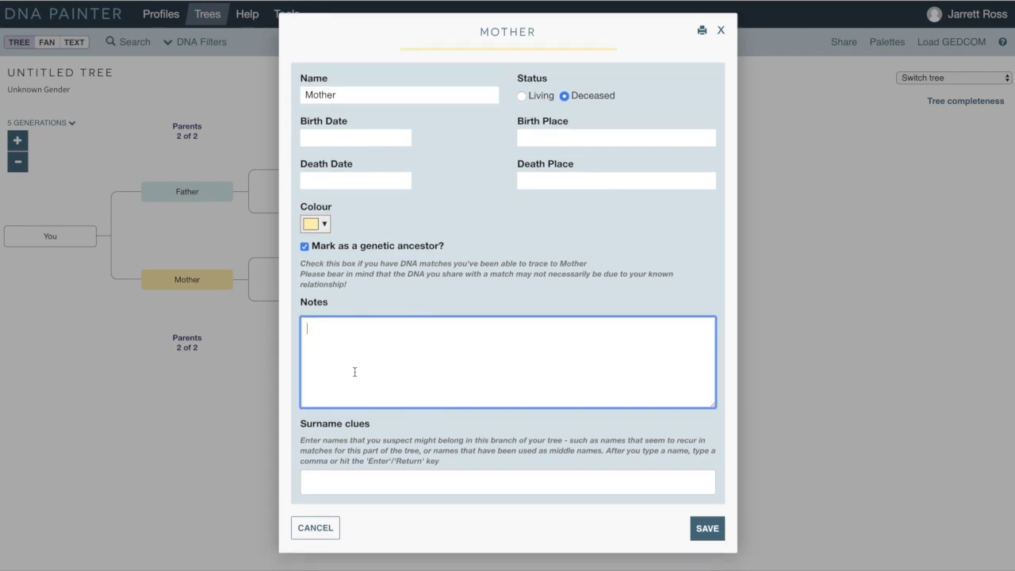
pyautogui.click(332, 483)
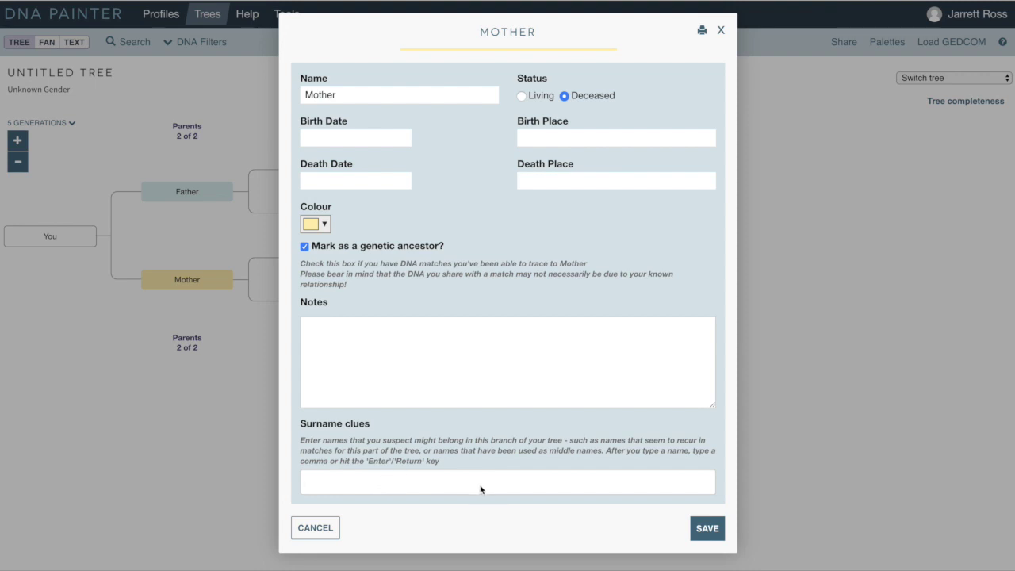
pyautogui.click(705, 530)
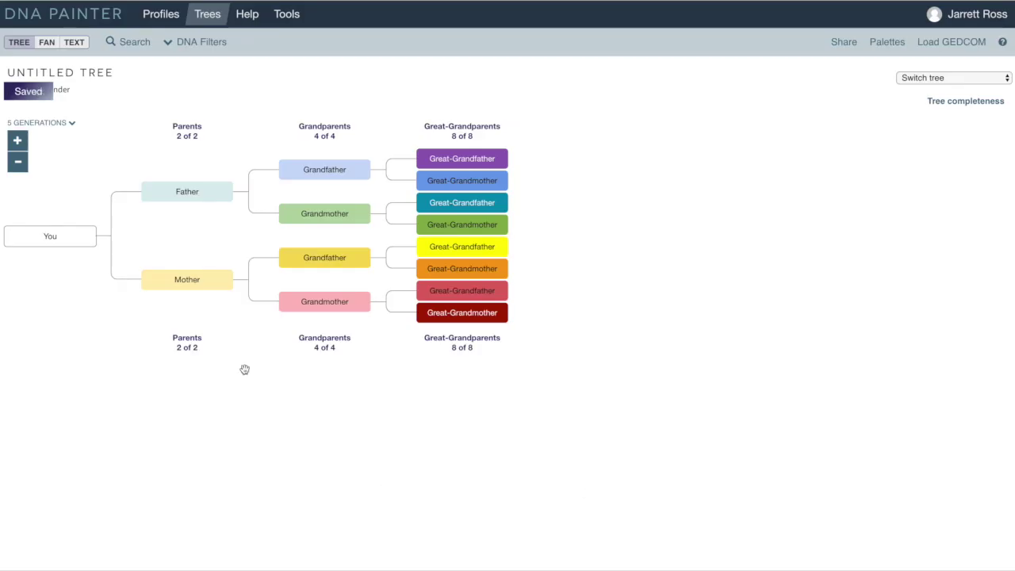
# Add both parents to the purple Great-Grandfather on the father's side
pyautogui.moveTo(316, 321)
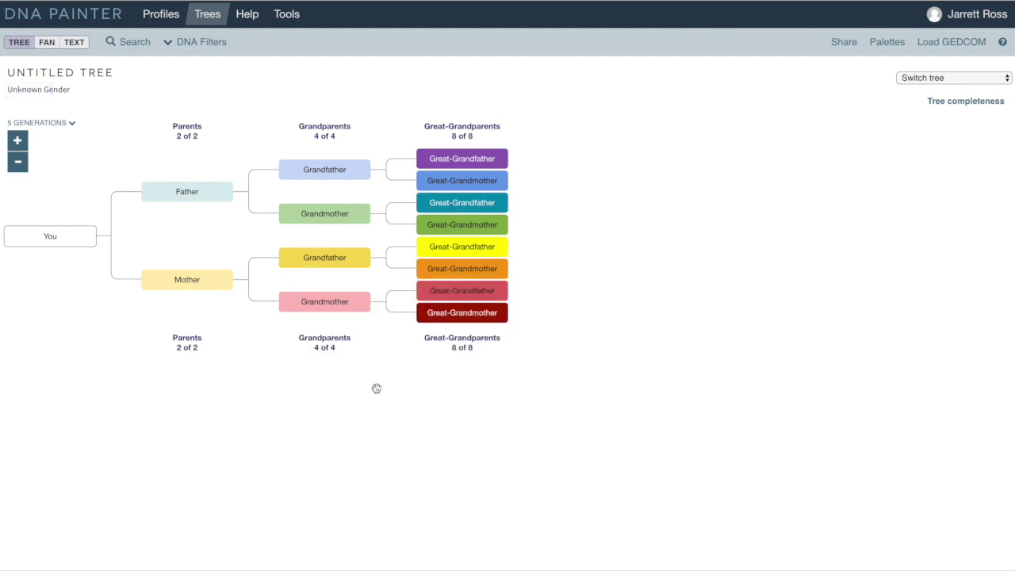
pyautogui.moveTo(446, 163)
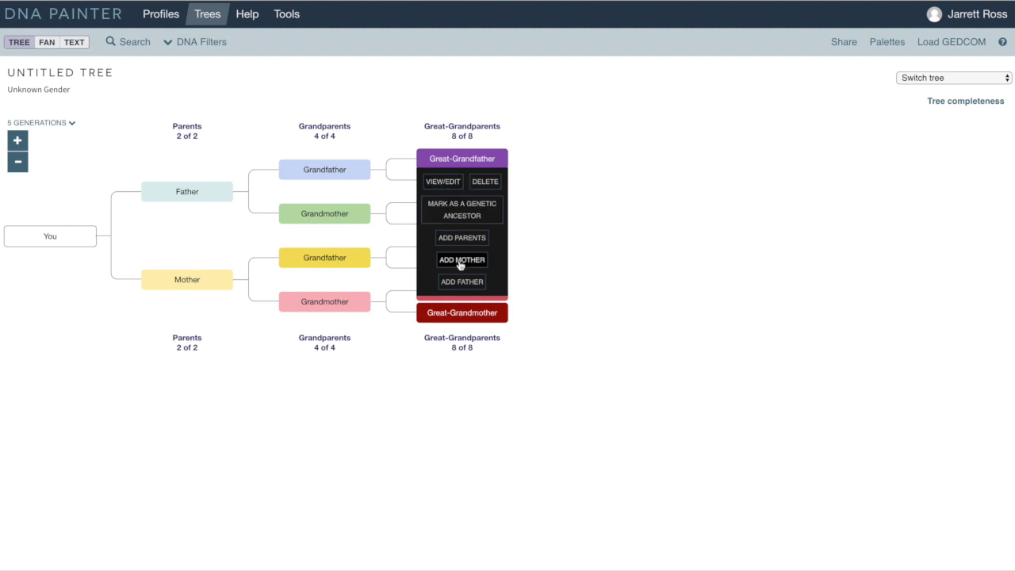
pyautogui.moveTo(477, 170)
pyautogui.click(468, 237)
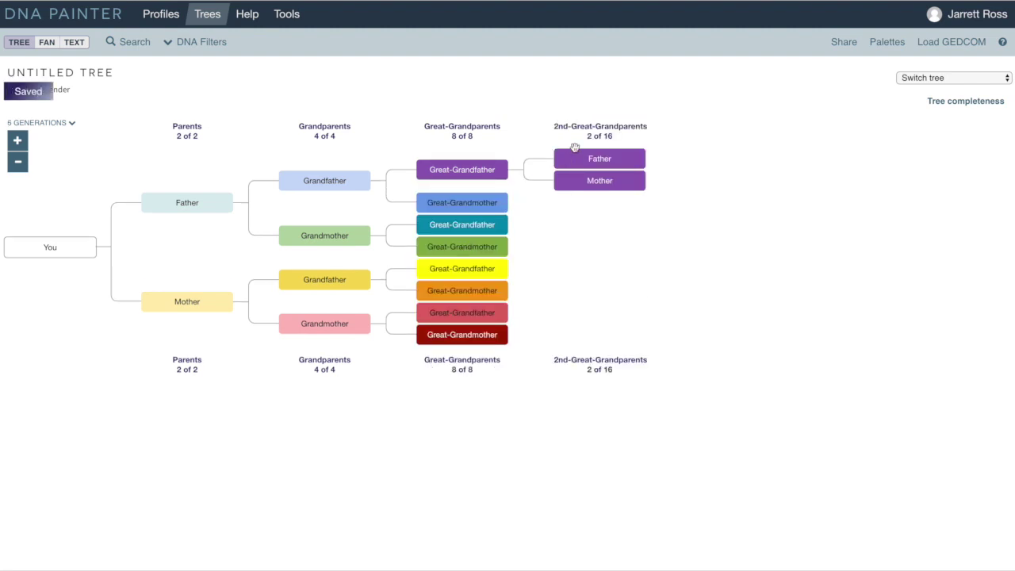
# Add only a mother to the blue Great-Grandmother on the father's side
pyautogui.moveTo(590, 163)
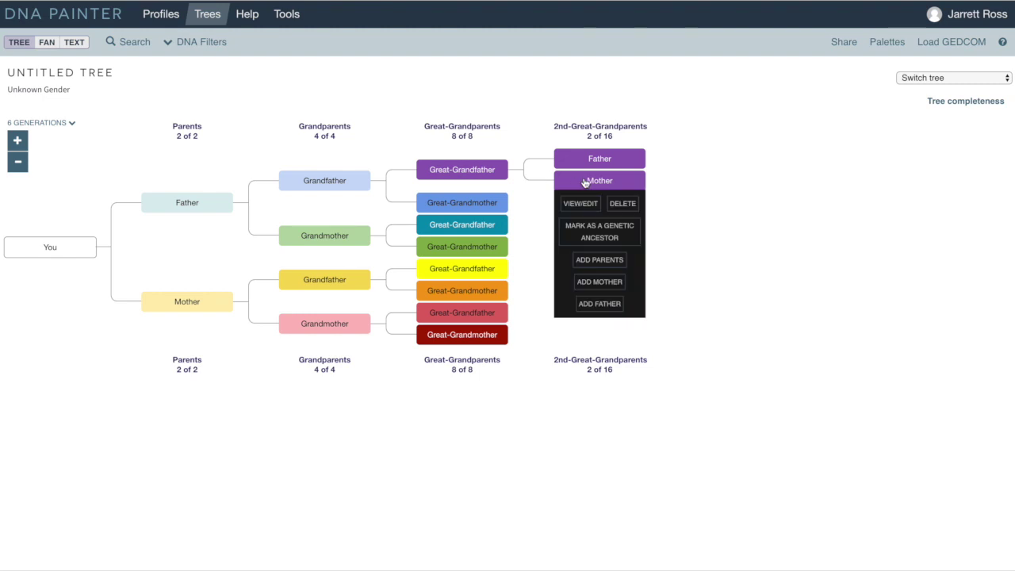
pyautogui.moveTo(501, 172)
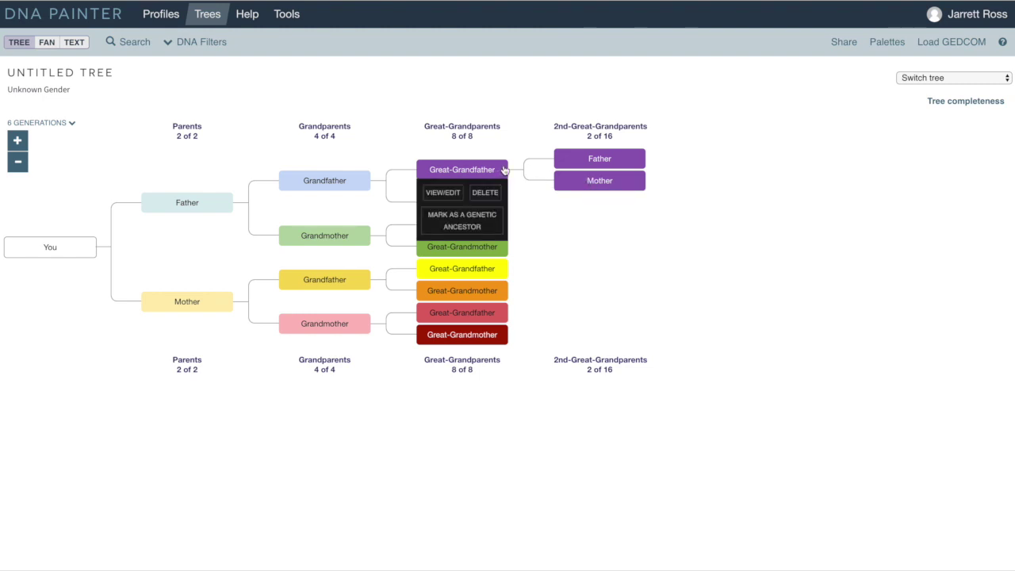
pyautogui.moveTo(484, 205)
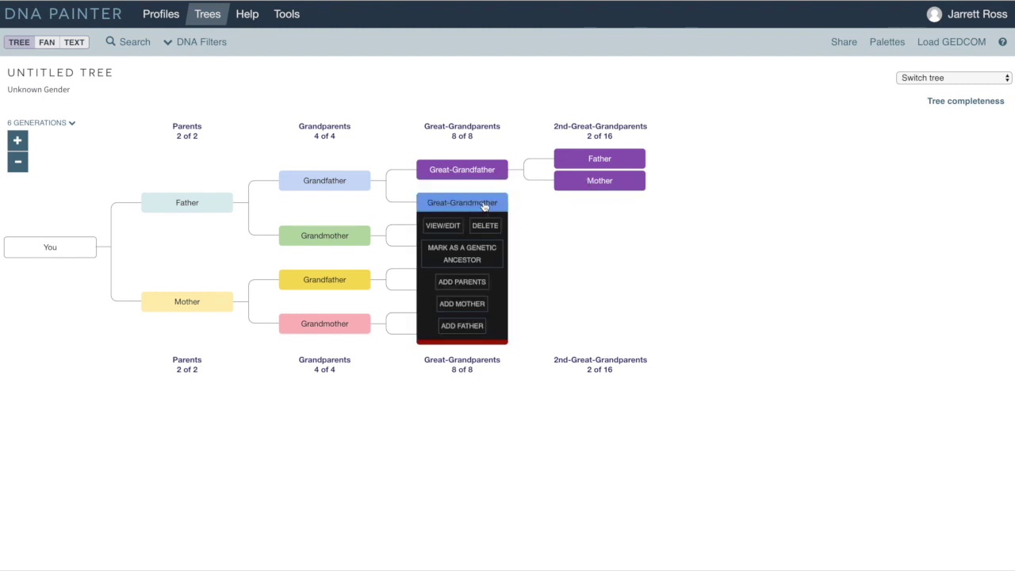
pyautogui.click(464, 305)
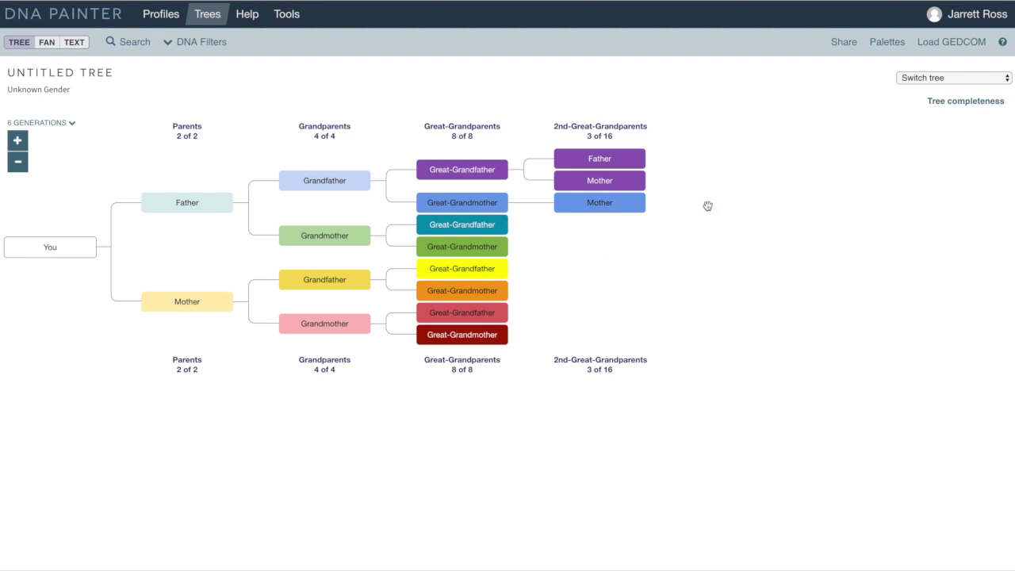
# Check the tree completeness report by generation and close it
pyautogui.click(950, 105)
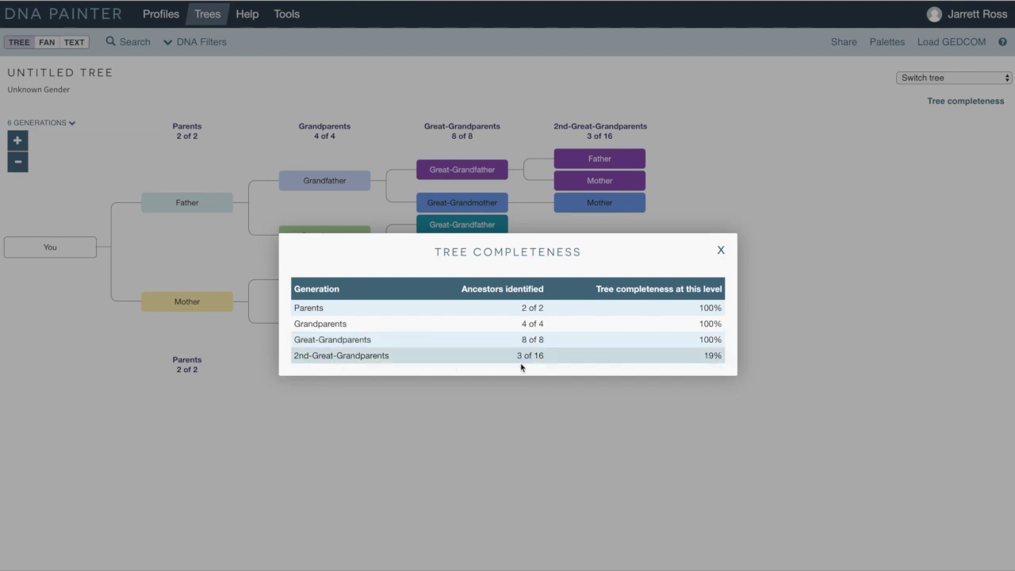
pyautogui.click(720, 251)
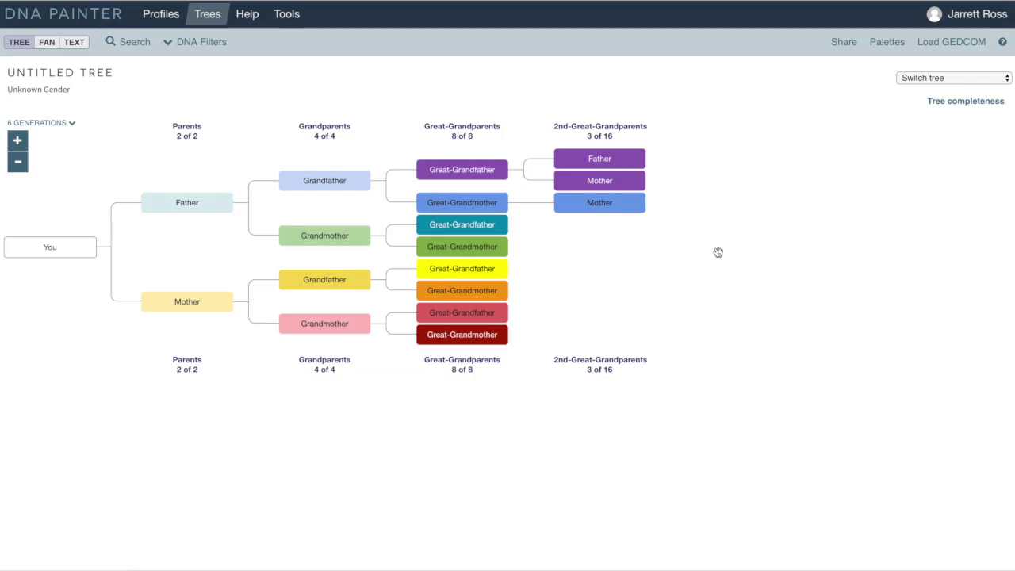
# Mark the blue Great-Grandmother's mother as a genetic ancestor and delete her from the tree
pyautogui.click(611, 211)
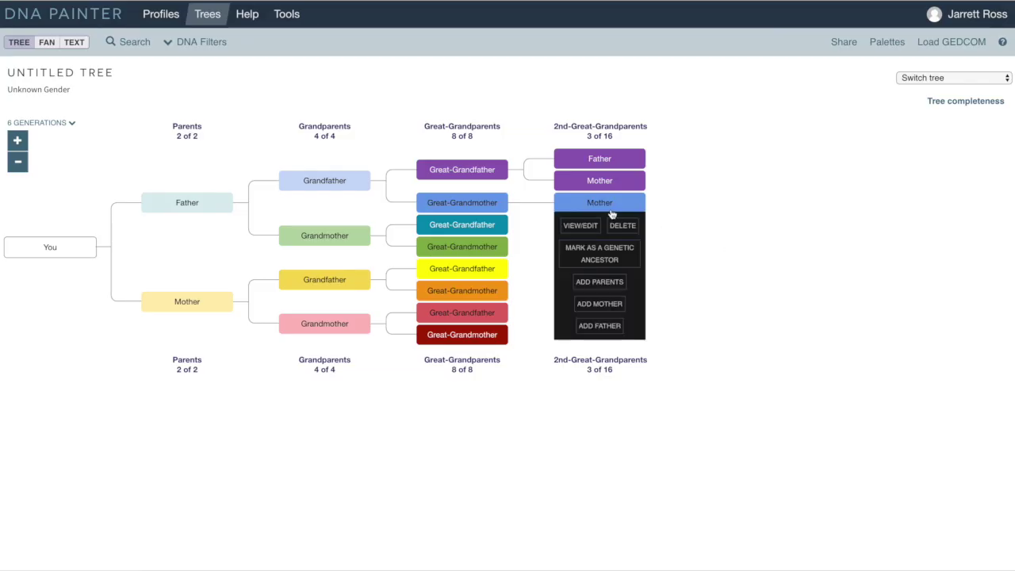
pyautogui.click(604, 260)
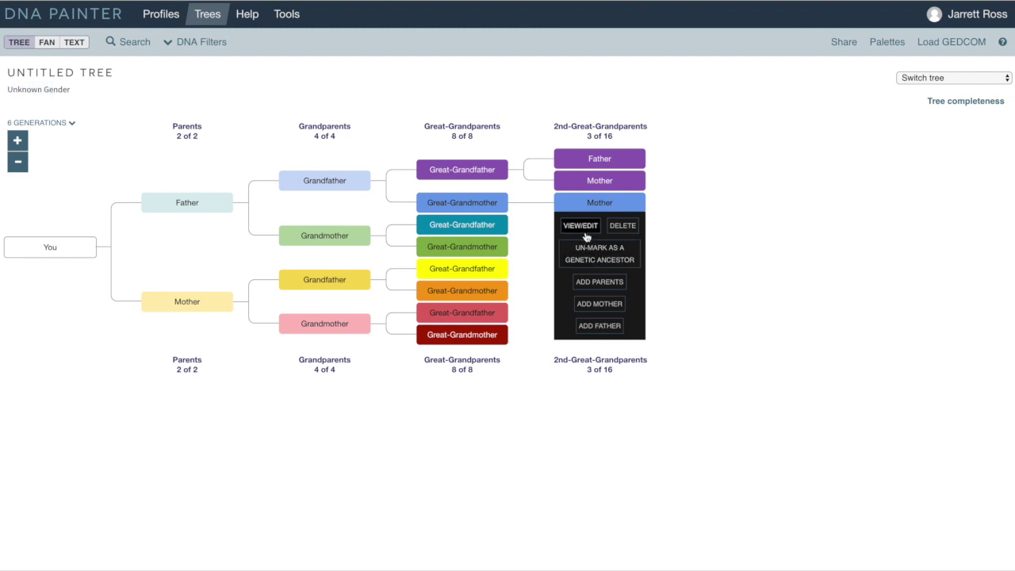
pyautogui.click(623, 226)
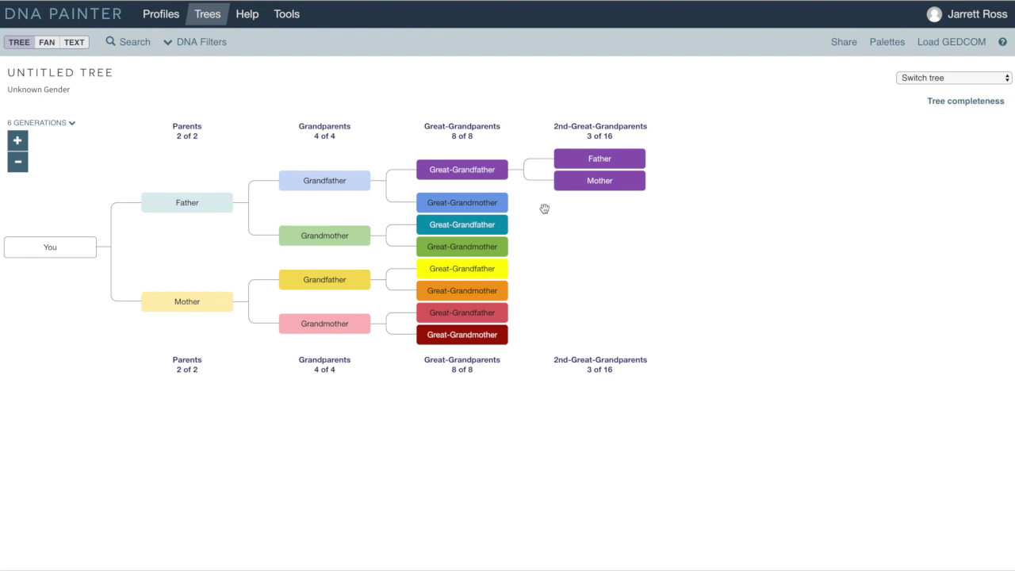
# Try showing all generations and only 4 generations, and set the tree display to 7 generations
pyautogui.click(72, 125)
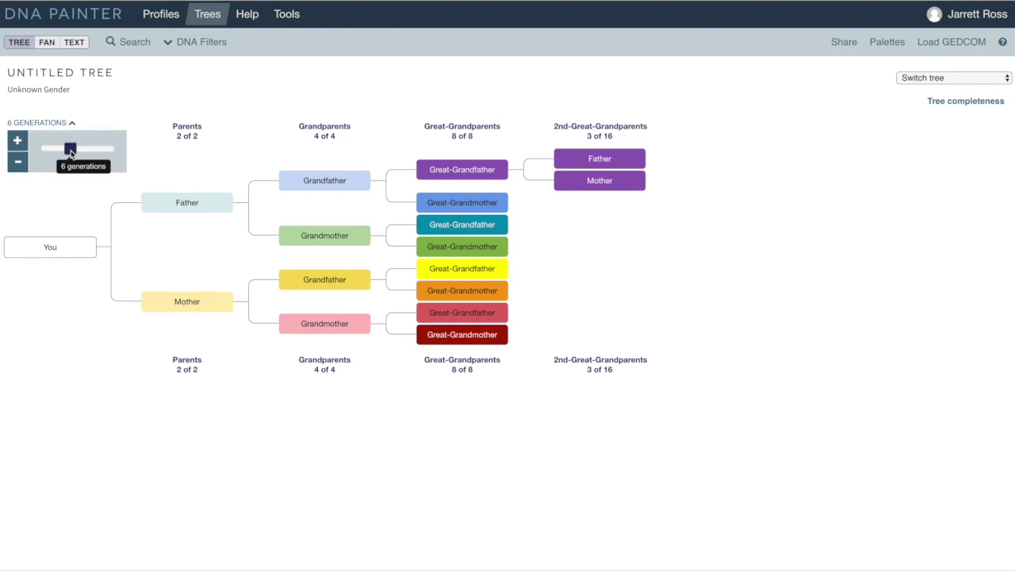
pyautogui.moveTo(72, 150); pyautogui.dragTo(116, 157)
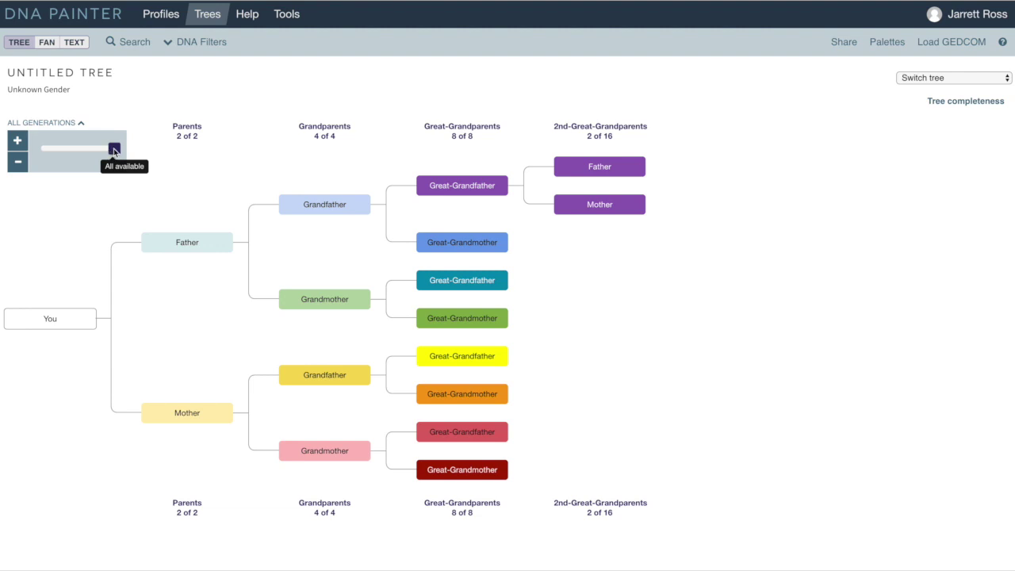
pyautogui.moveTo(113, 148); pyautogui.dragTo(41, 147)
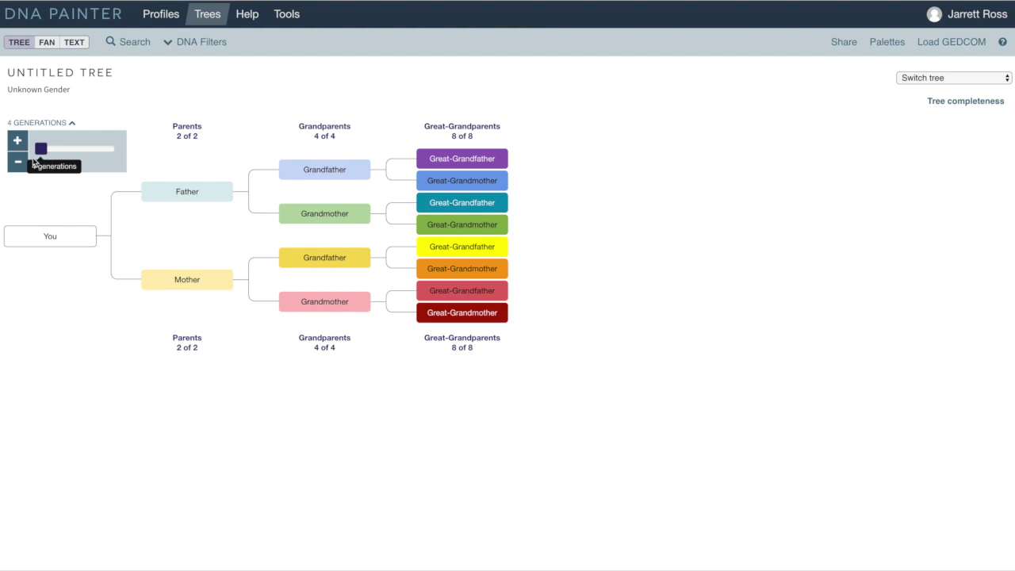
pyautogui.moveTo(40, 154); pyautogui.dragTo(121, 157)
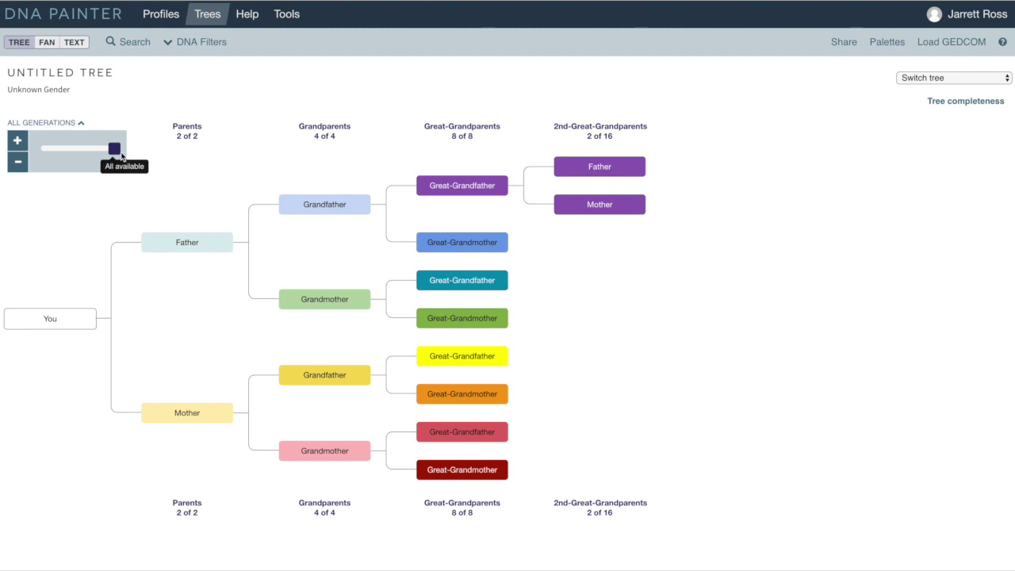
pyautogui.moveTo(115, 151); pyautogui.dragTo(85, 149)
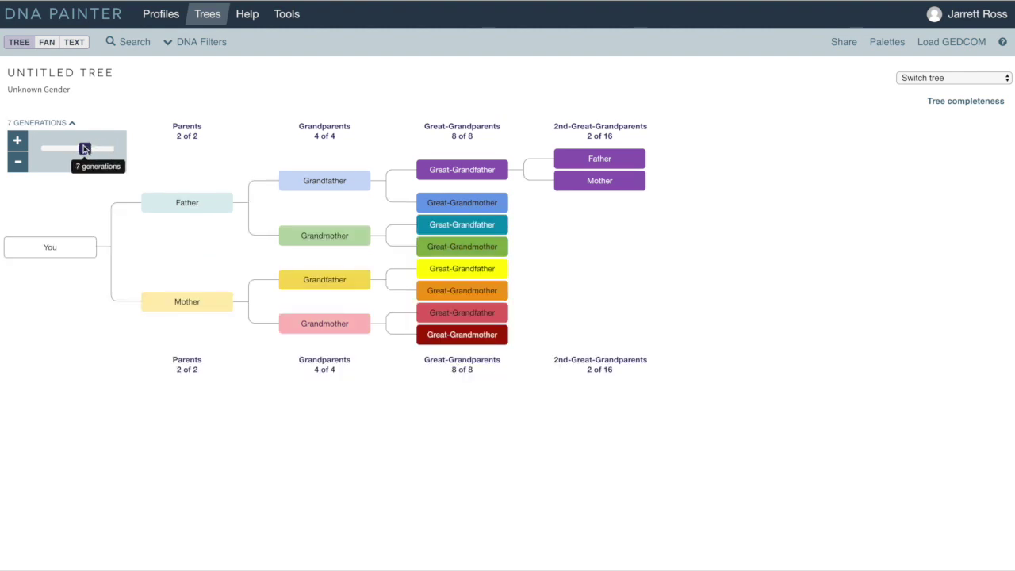
pyautogui.click(166, 300)
pyautogui.click(136, 303)
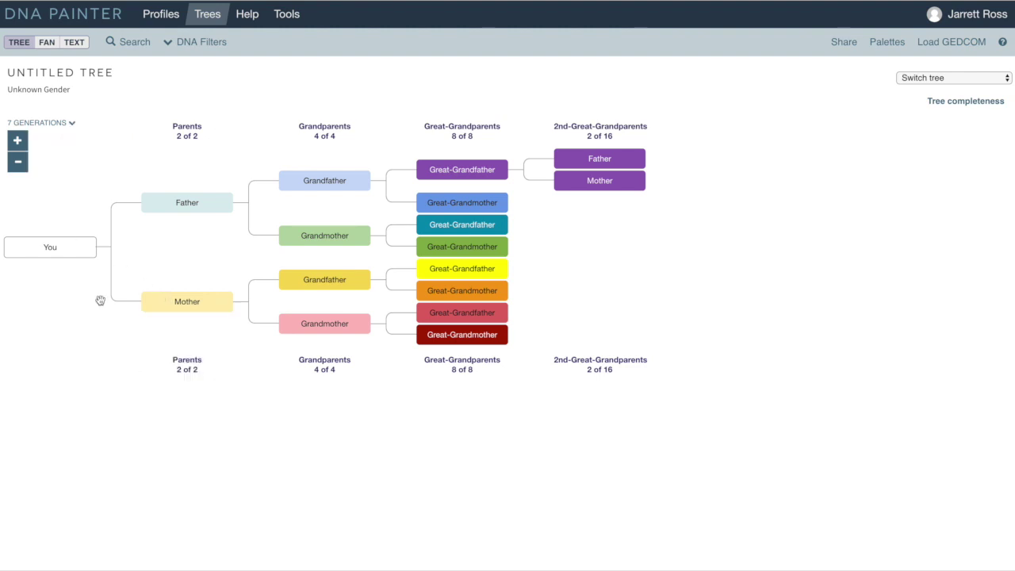
# Enlarge the tree chart by three zoom levels
pyautogui.click(17, 140)
pyautogui.click(18, 140)
pyautogui.click(17, 141)
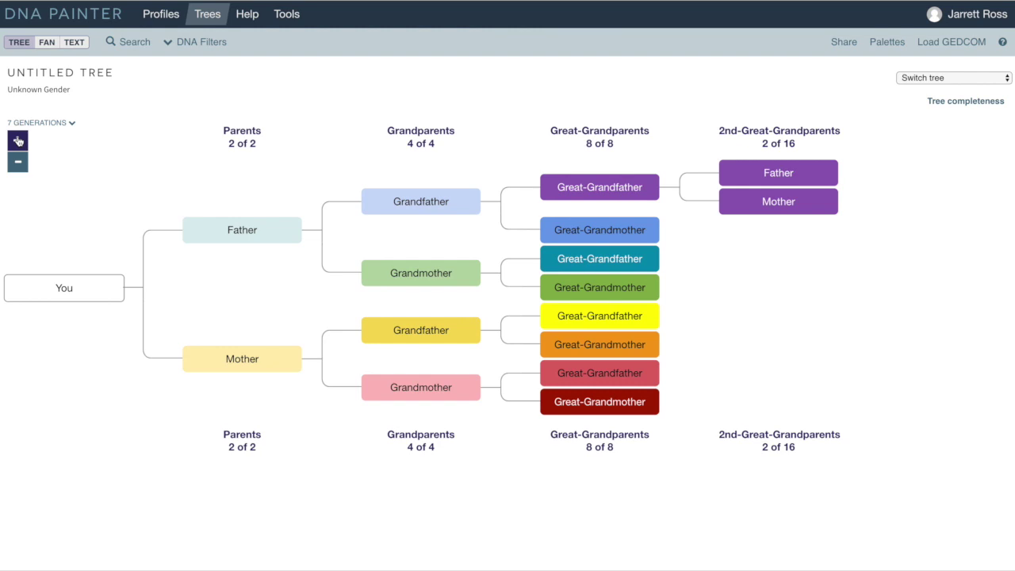
# Enlarge the tree chart, examine it across to the 2nd-Great-Grandparents and back, and reduce its size again
pyautogui.click(18, 141)
pyautogui.click(17, 140)
pyautogui.click(17, 141)
pyautogui.click(17, 140)
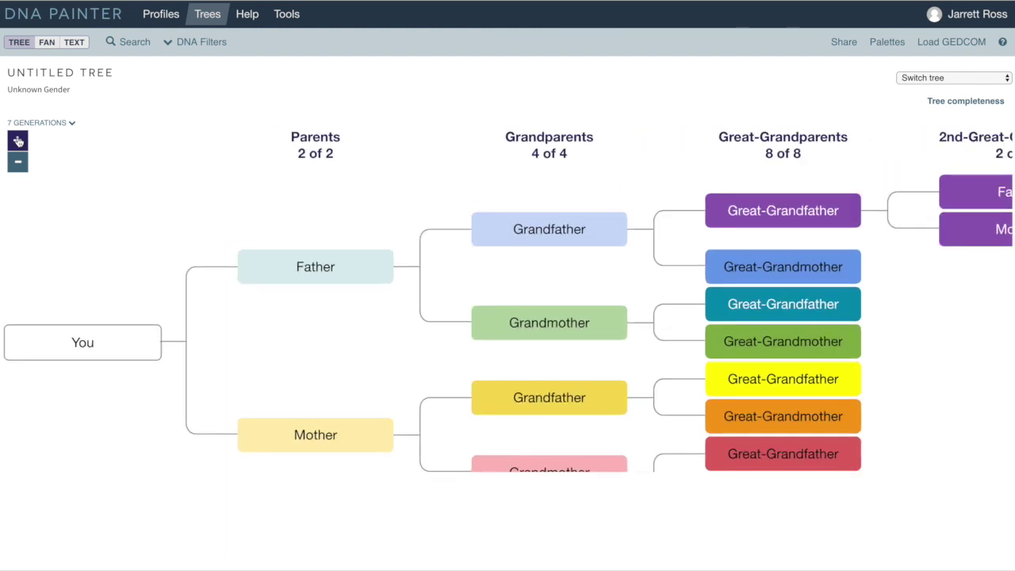
pyautogui.scroll(-1, 163, 270)
pyautogui.moveTo(157, 282); pyautogui.dragTo(150, 470)
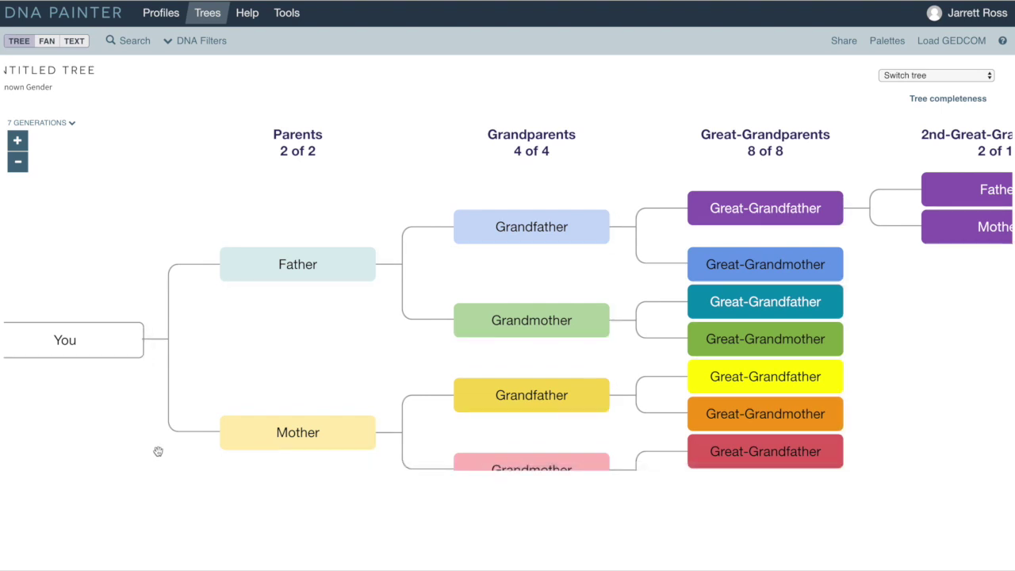
pyautogui.scroll(-3, 187, 381)
pyautogui.scroll(3, 170, 548)
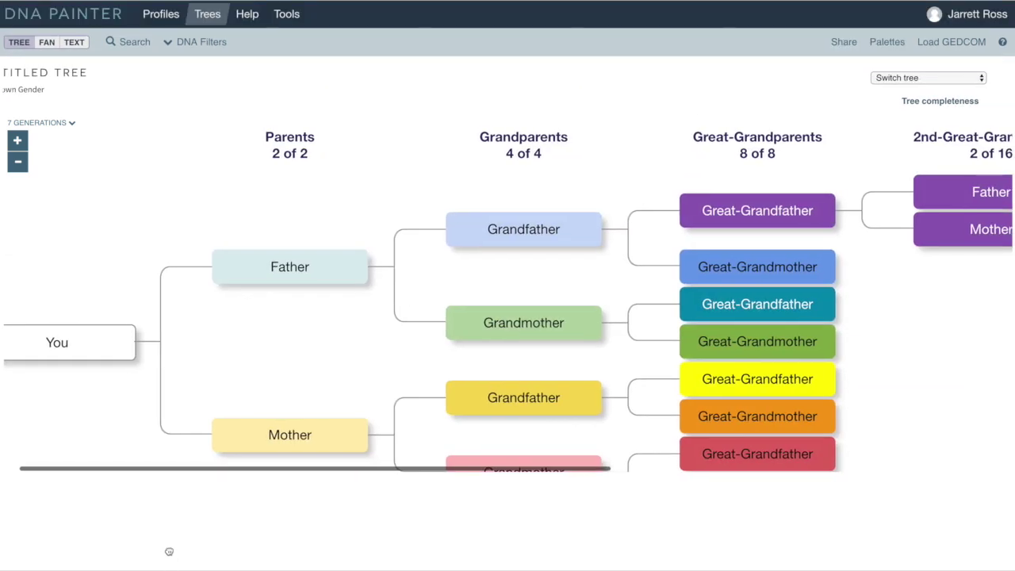
pyautogui.scroll(-1, 437, 548)
pyautogui.scroll(1, 437, 550)
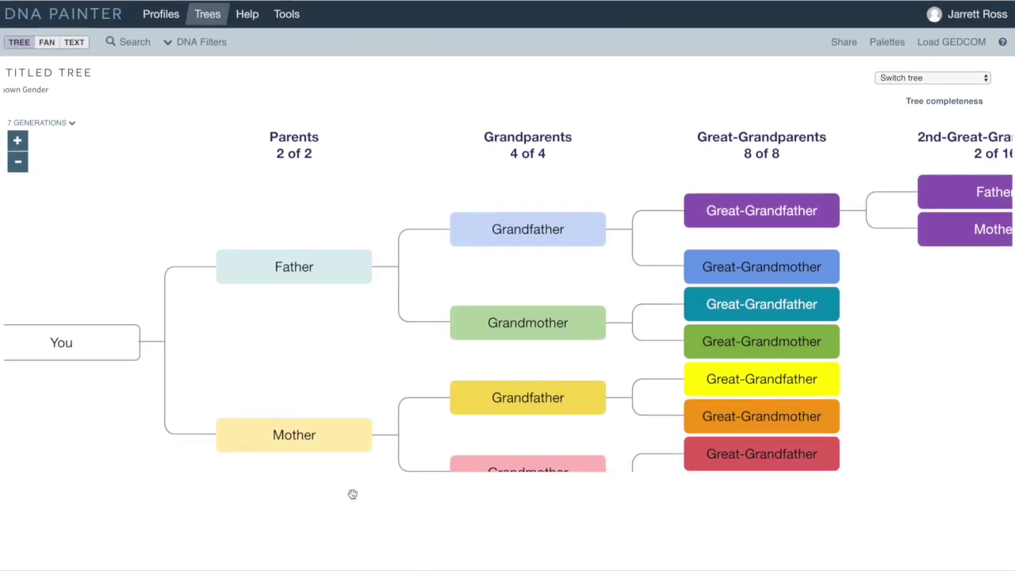
pyautogui.scroll(-1, 367, 380)
pyautogui.moveTo(406, 340); pyautogui.dragTo(131, 237)
pyautogui.moveTo(764, 262); pyautogui.dragTo(505, 259)
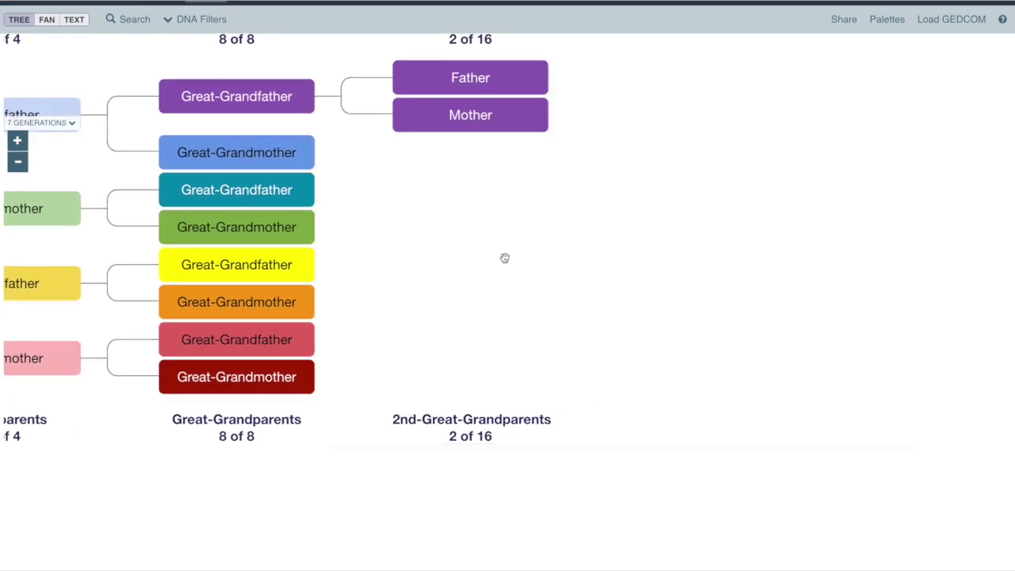
pyautogui.moveTo(578, 248); pyautogui.dragTo(873, 242)
pyautogui.moveTo(170, 222); pyautogui.dragTo(409, 222)
pyautogui.scroll(1, 287, 208)
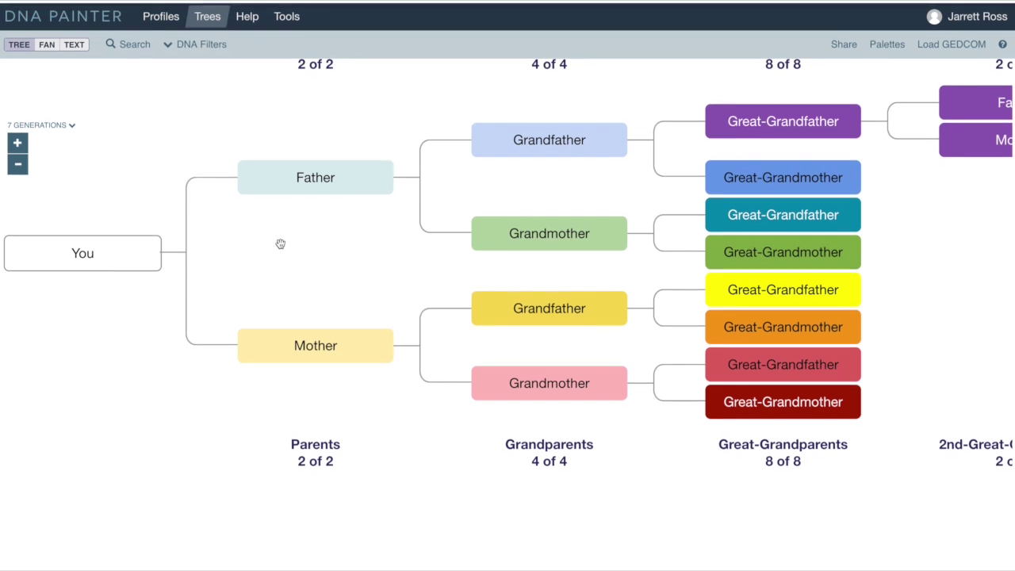
pyautogui.click(19, 163)
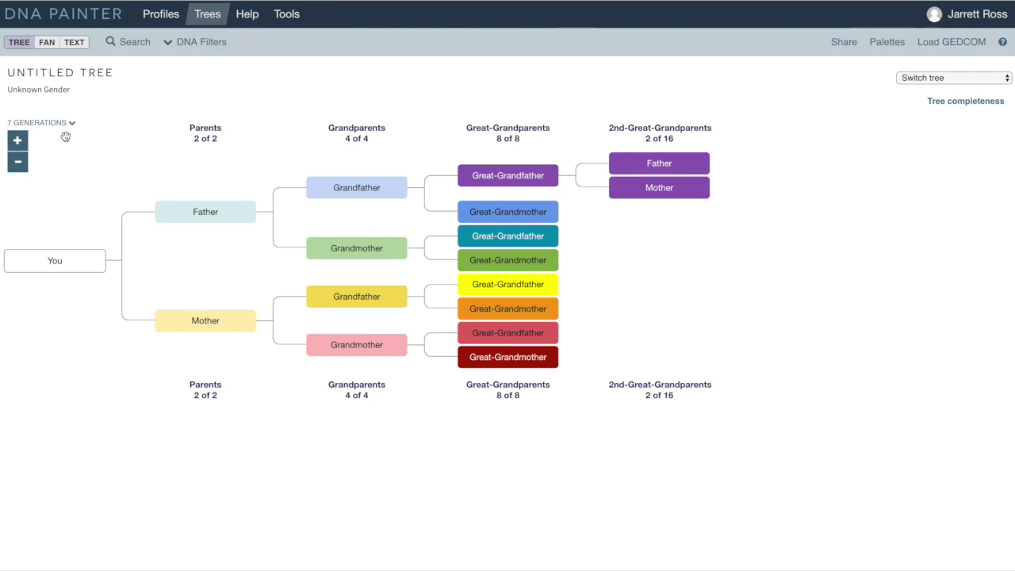
# Change the colour of the purple Great-Grandfather's father to the lighter purple #b775e8 and save him
pyautogui.click(641, 159)
pyautogui.click(643, 194)
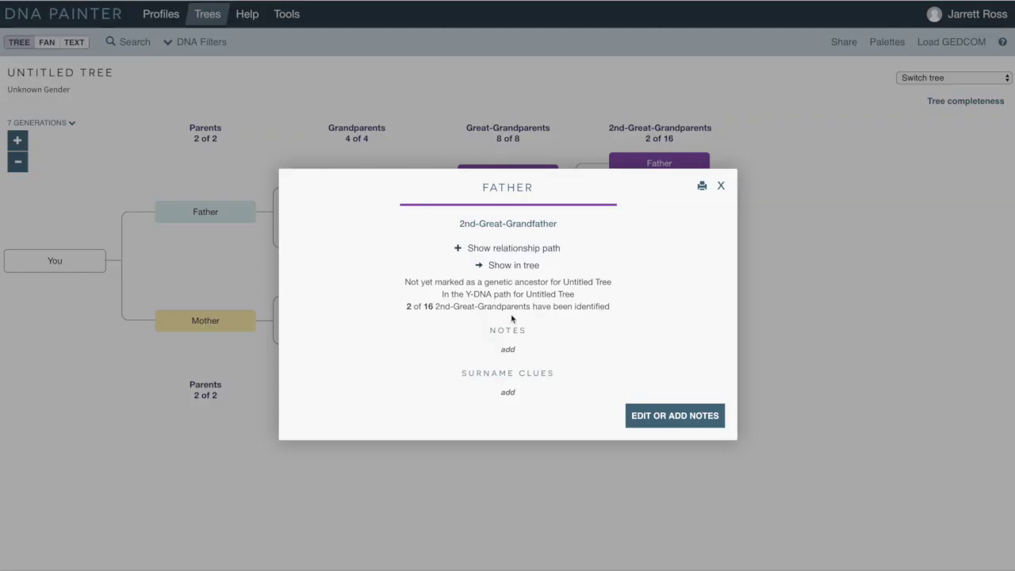
pyautogui.click(663, 414)
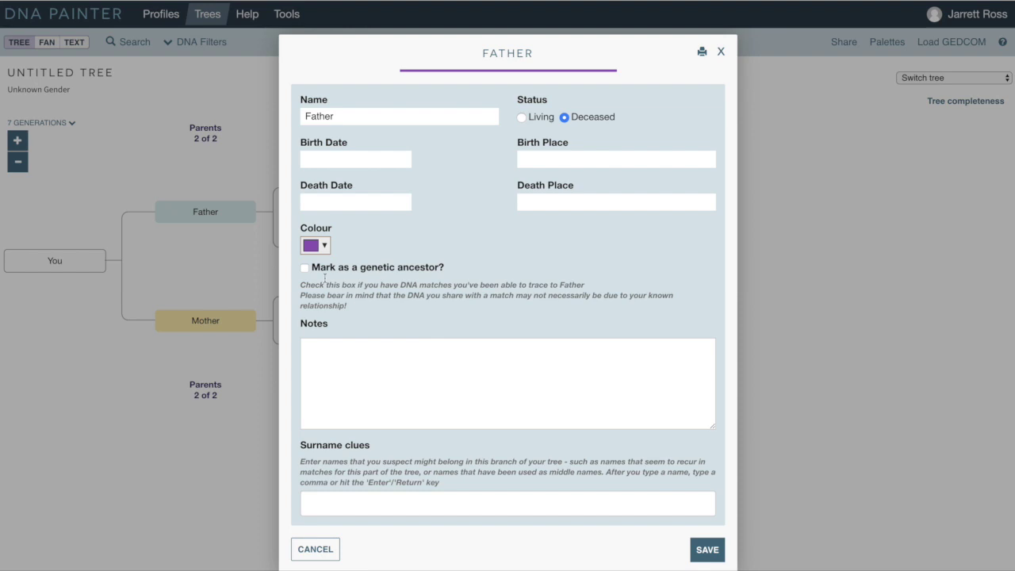
pyautogui.click(318, 245)
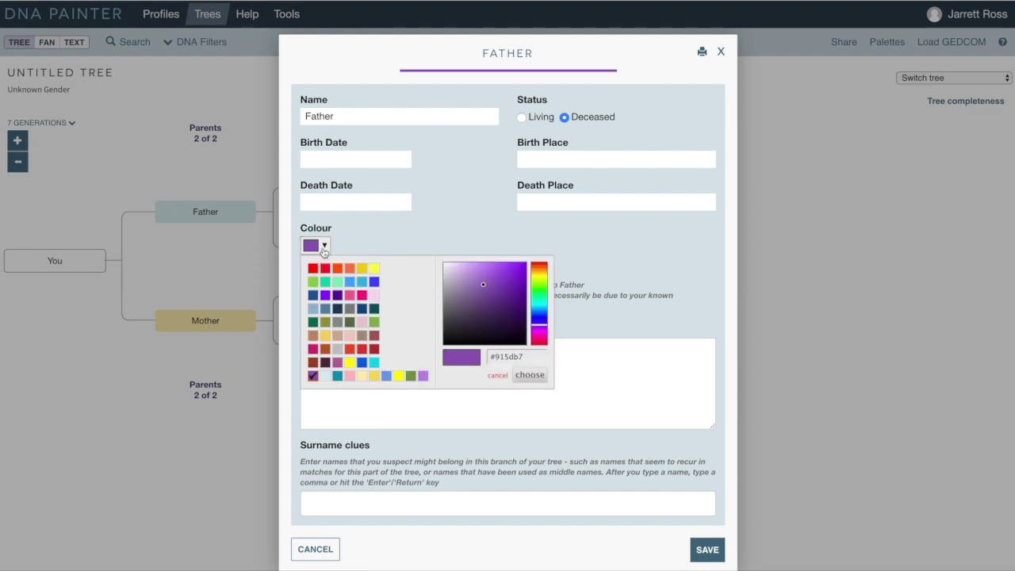
pyautogui.click(378, 241)
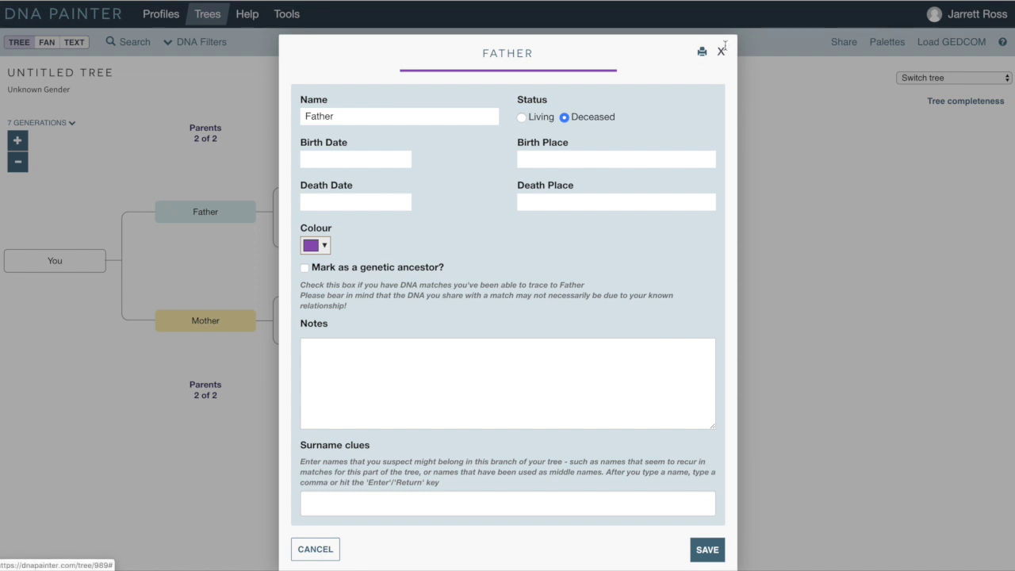
pyautogui.click(323, 248)
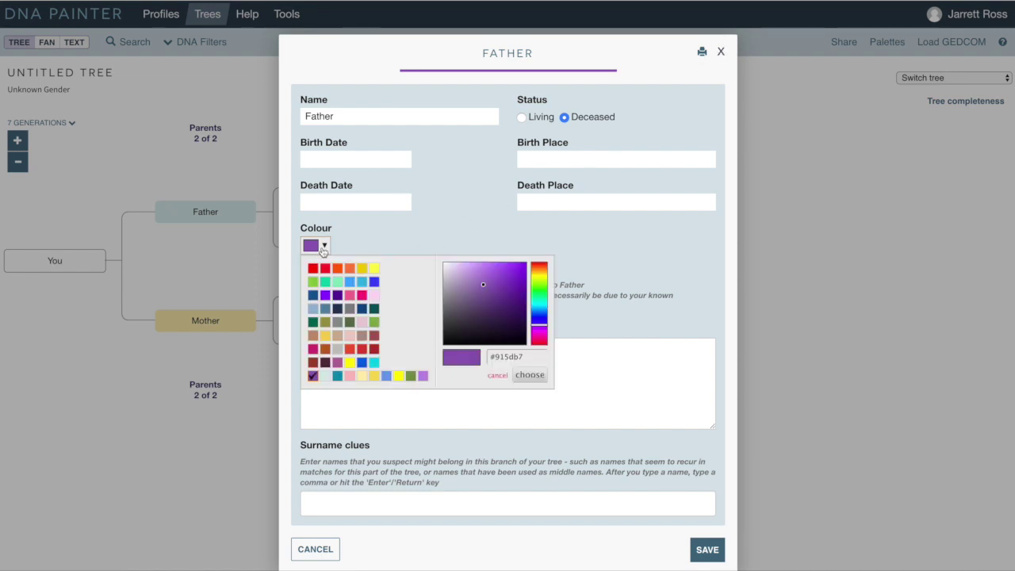
pyautogui.click(483, 272)
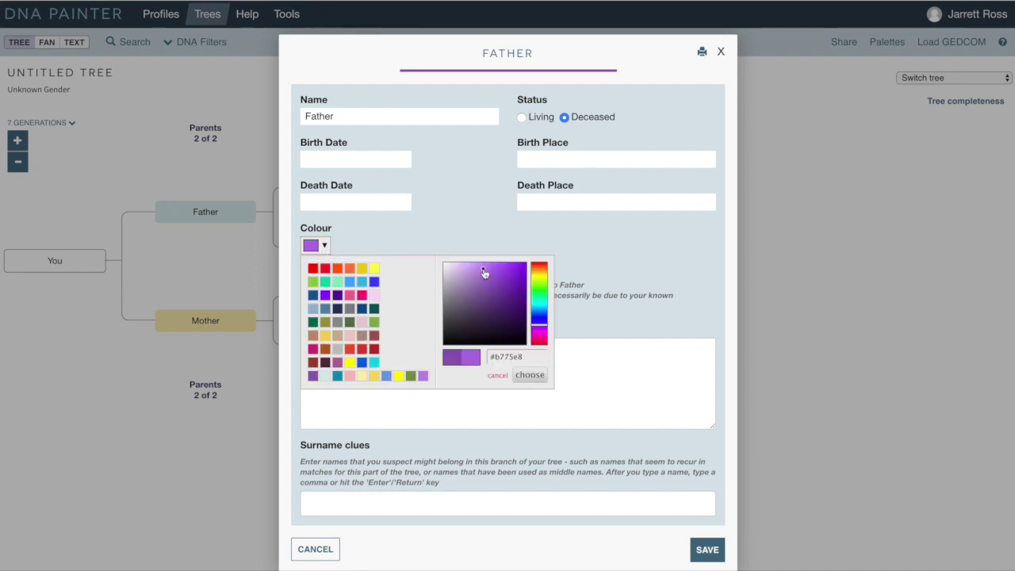
pyautogui.click(532, 375)
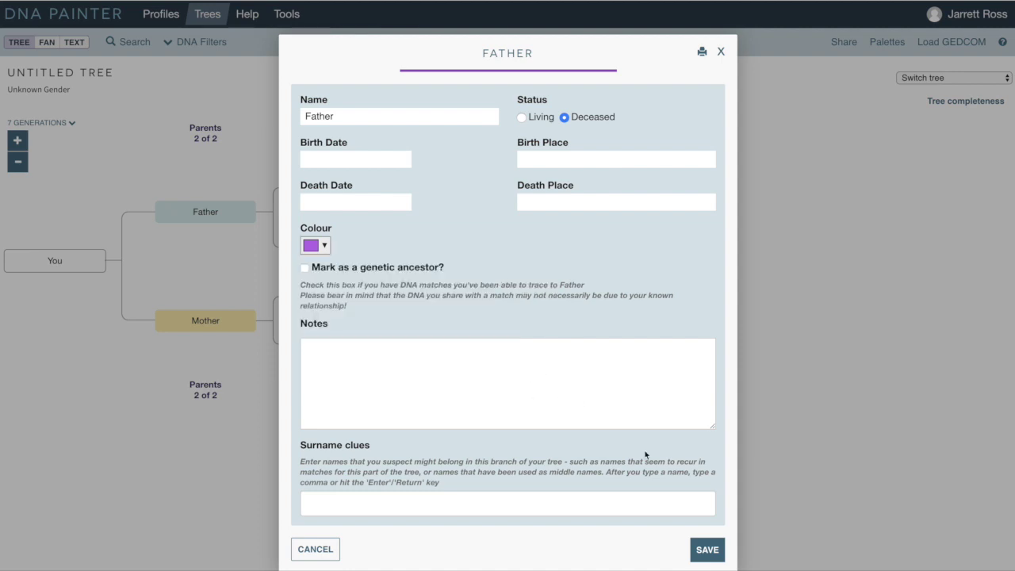
pyautogui.click(712, 552)
# Add parents to both the father and the mother in the 2nd-Great-Grandparents generation
pyautogui.click(653, 164)
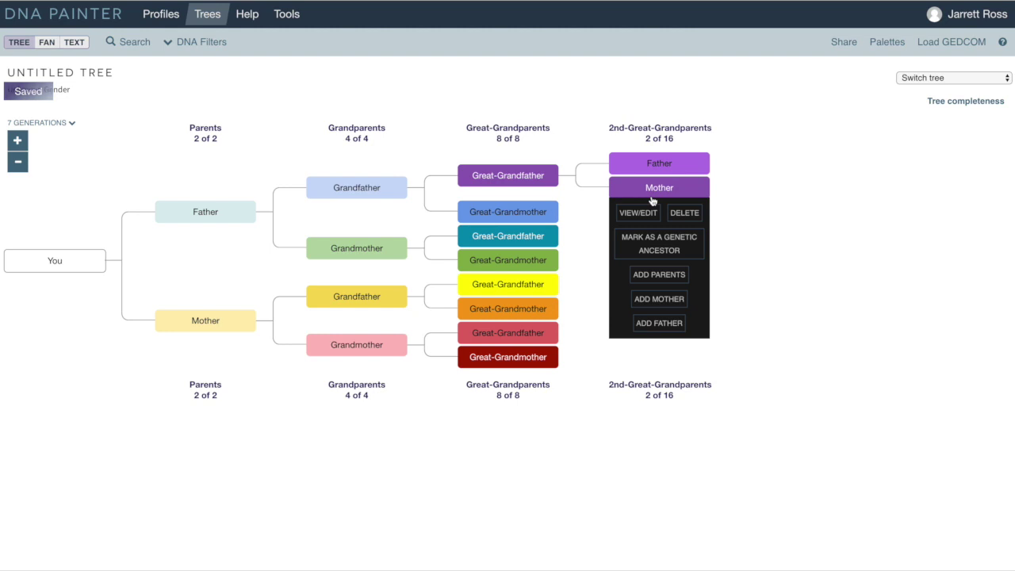
pyautogui.moveTo(672, 169)
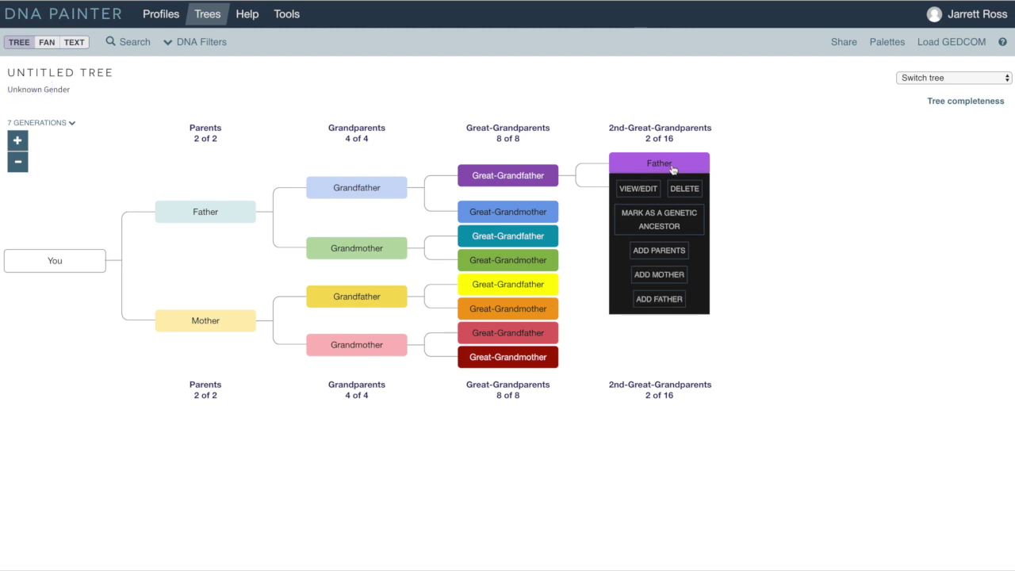
pyautogui.click(663, 251)
pyautogui.moveTo(661, 258)
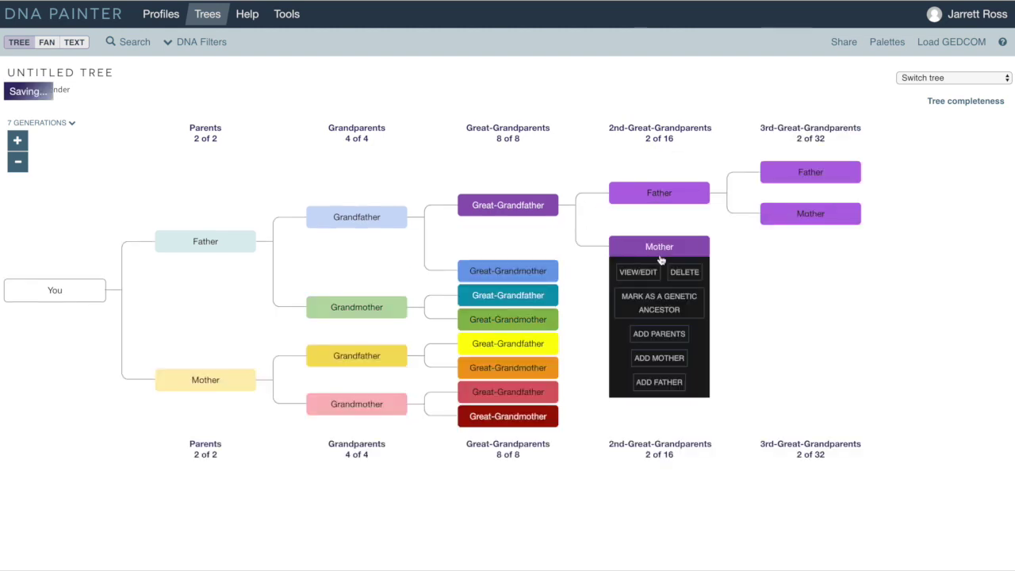
pyautogui.click(680, 335)
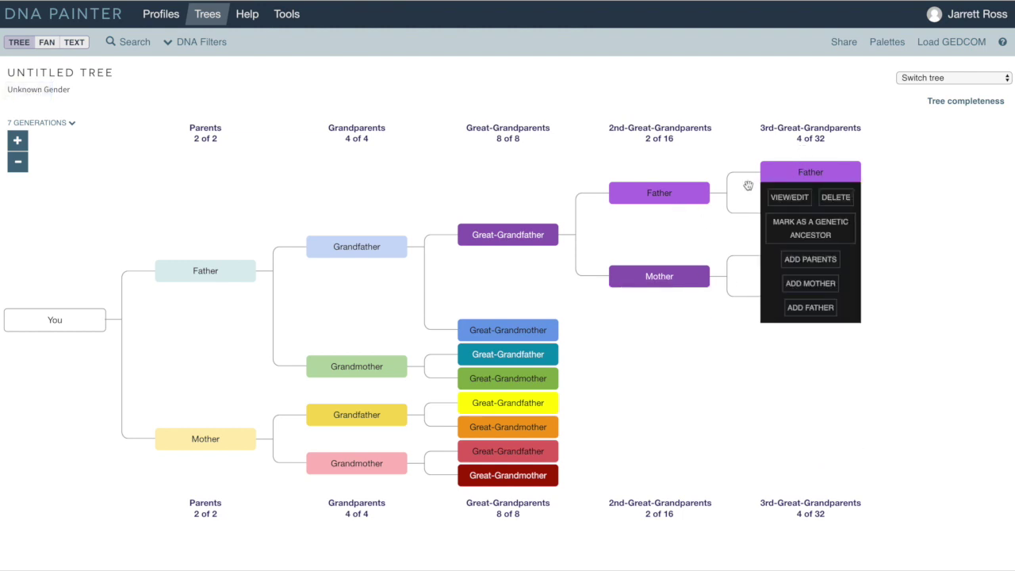
# Change the colour of the 2nd-Great-Grandfather's mother to pale purple #dbb8f5 and save her
pyautogui.moveTo(800, 211)
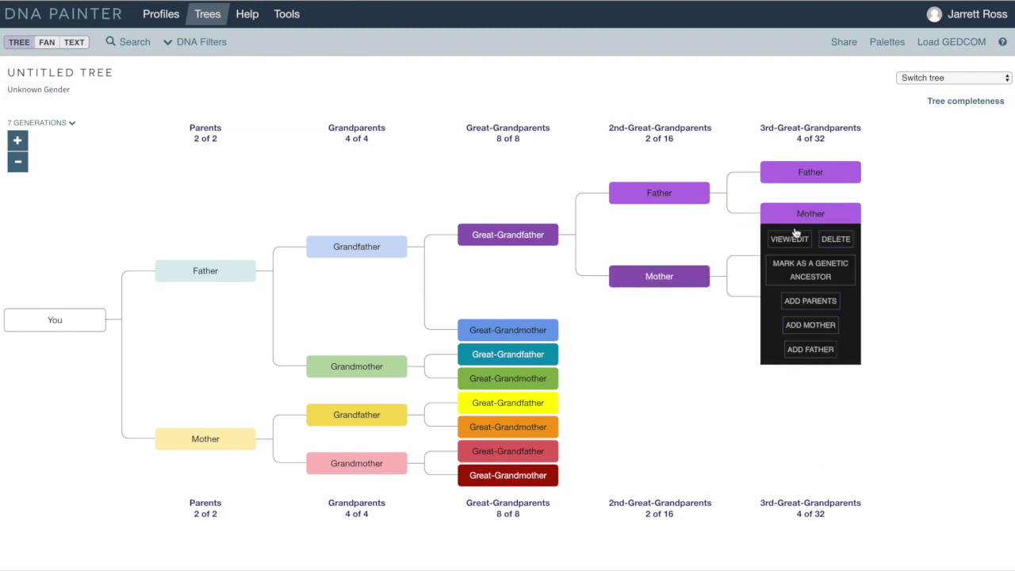
pyautogui.click(792, 239)
pyautogui.click(644, 409)
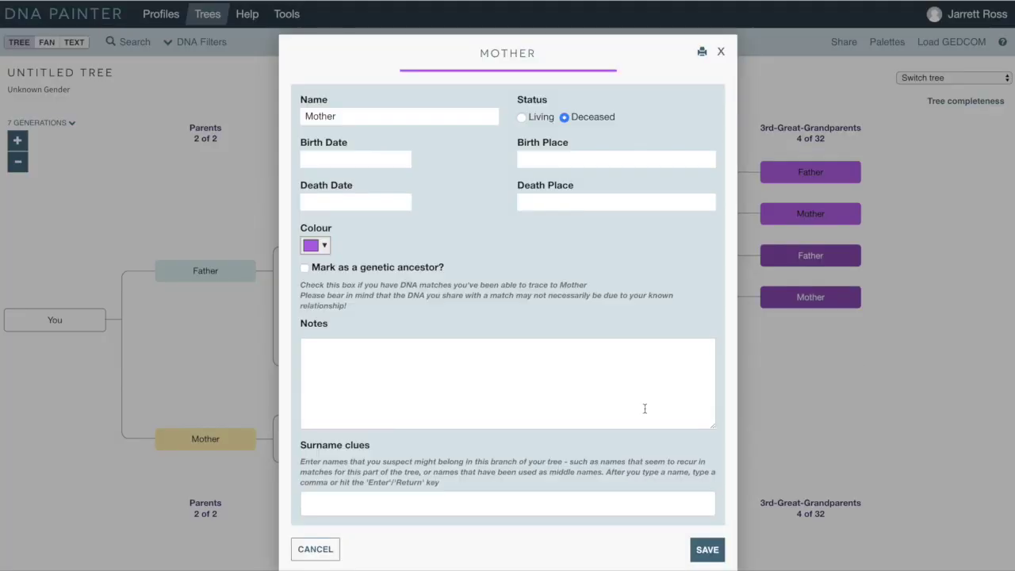
pyautogui.click(322, 247)
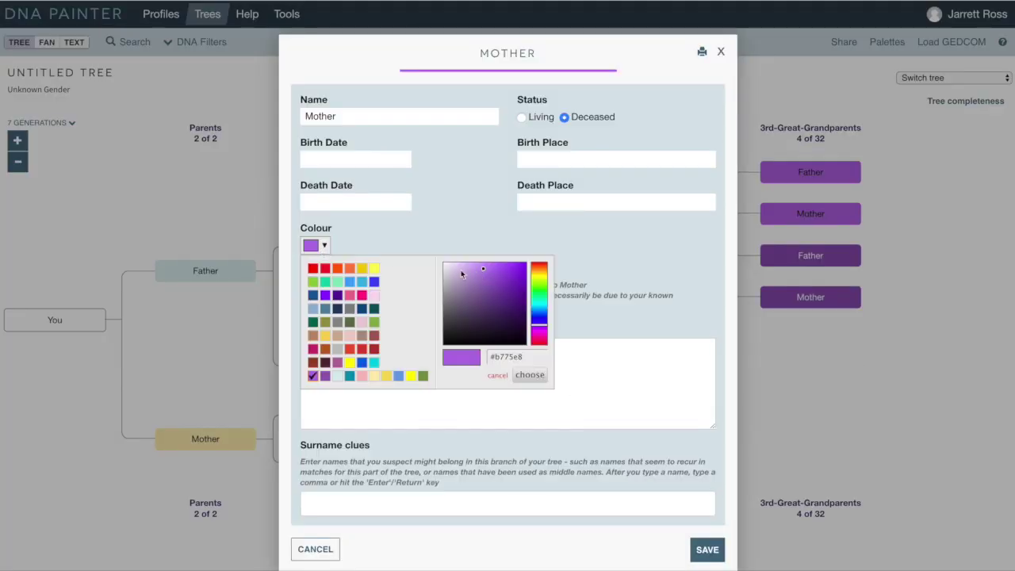
pyautogui.click(465, 268)
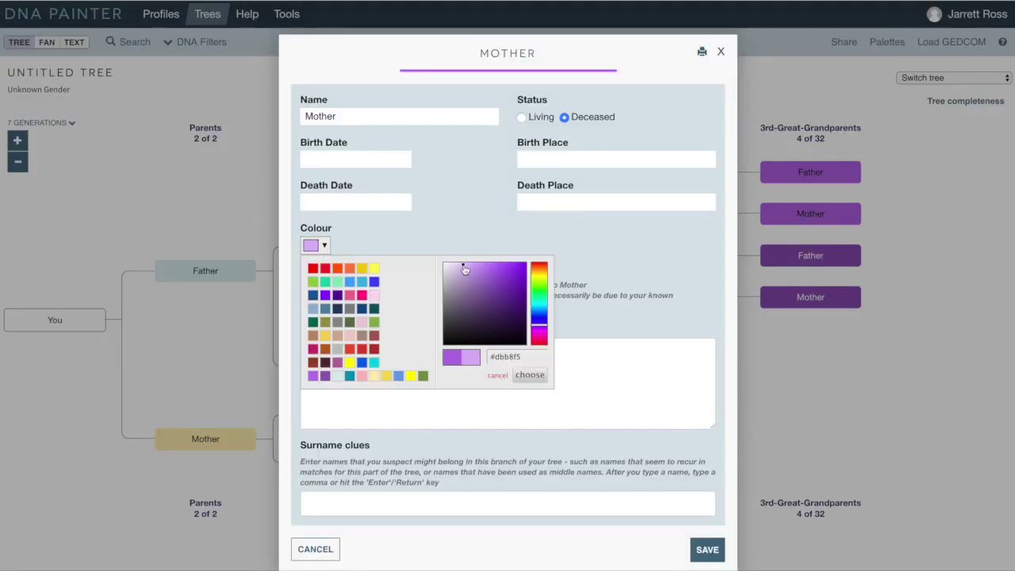
pyautogui.click(530, 375)
pyautogui.click(696, 549)
# Change the colour of the mother in the 2nd-Great-Grandparents generation to dark purple #563470 and save her
pyautogui.click(657, 277)
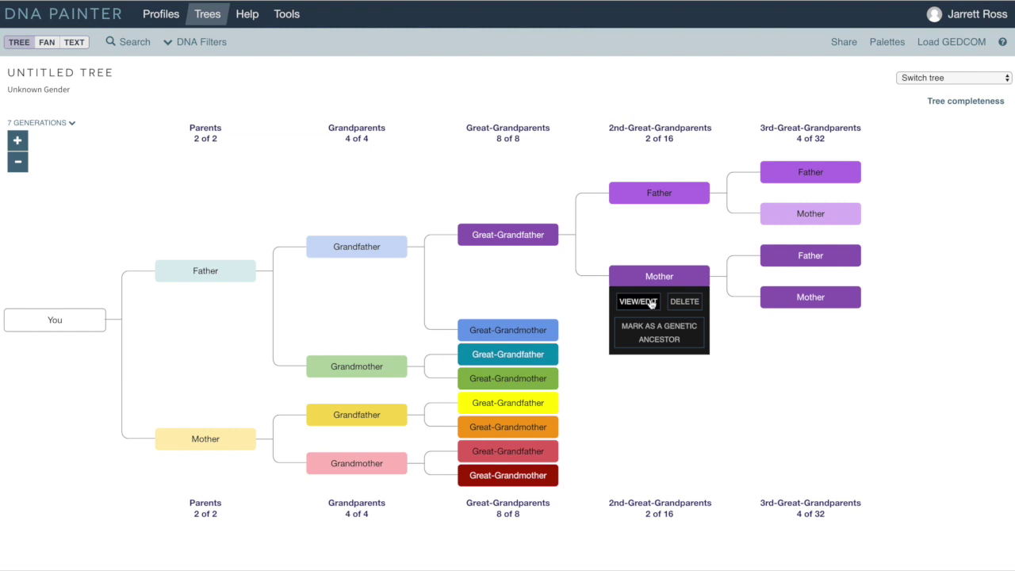
pyautogui.click(651, 303)
pyautogui.click(664, 411)
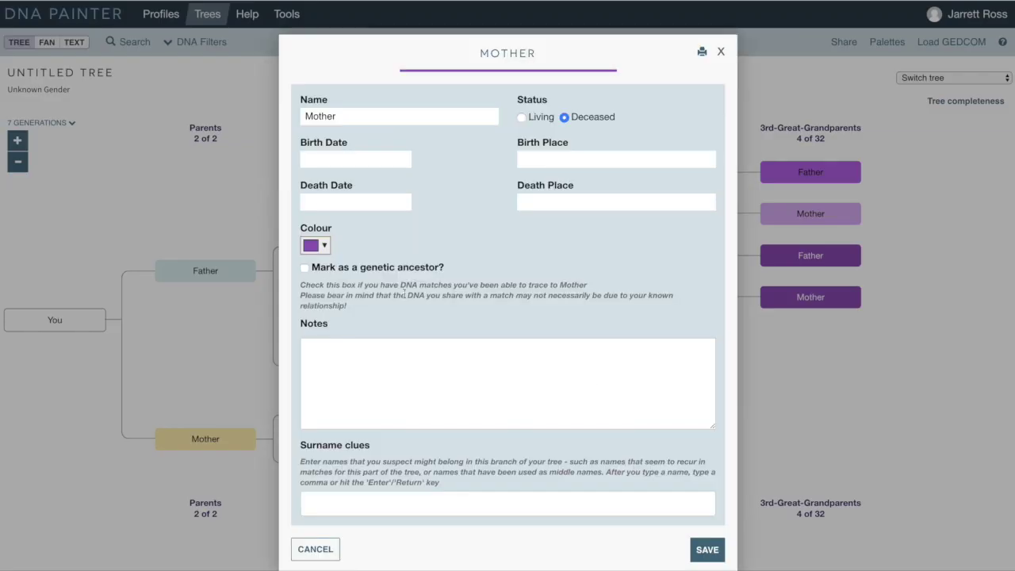
pyautogui.click(324, 246)
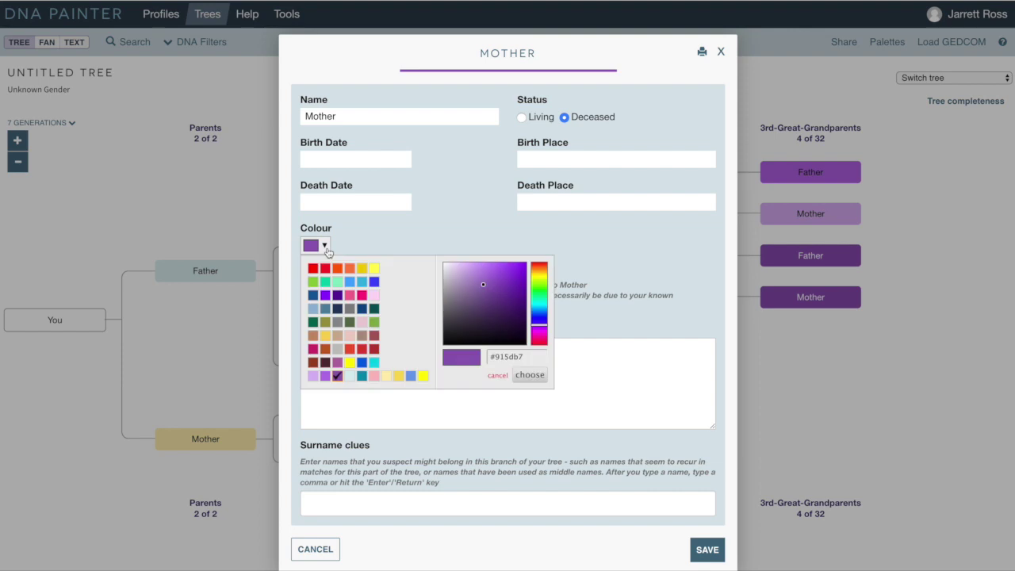
pyautogui.click(487, 307)
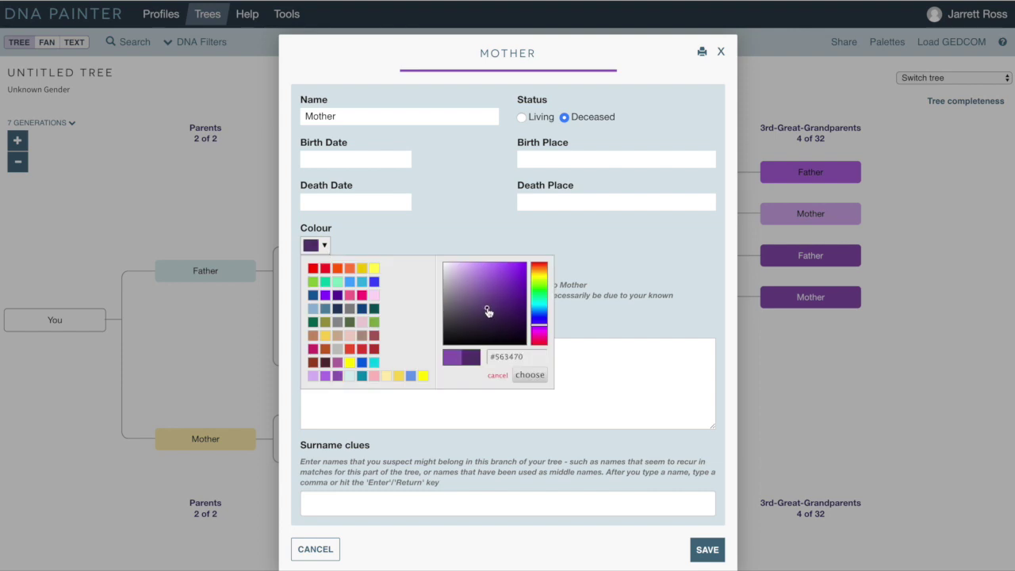
pyautogui.click(529, 375)
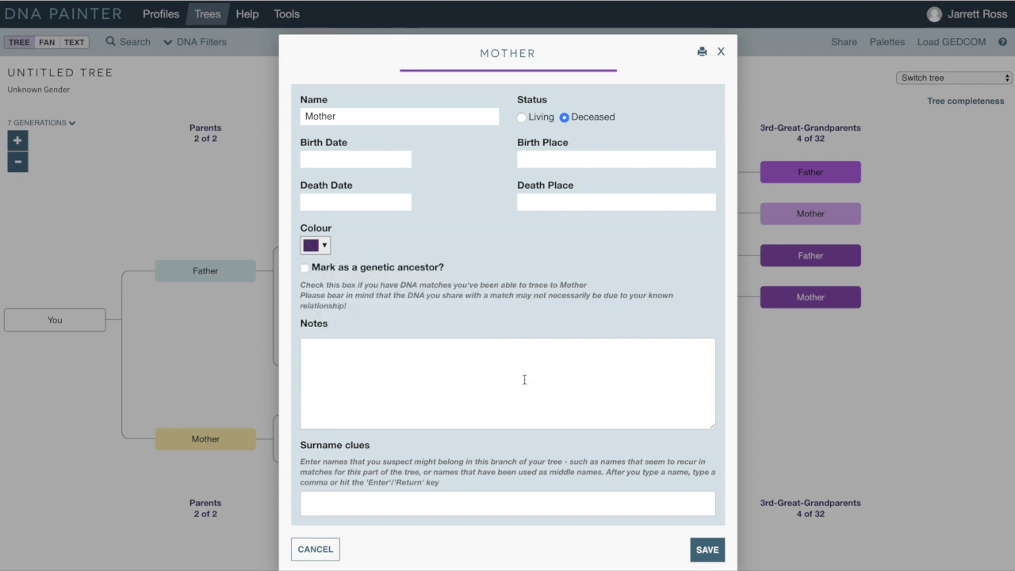
pyautogui.click(703, 547)
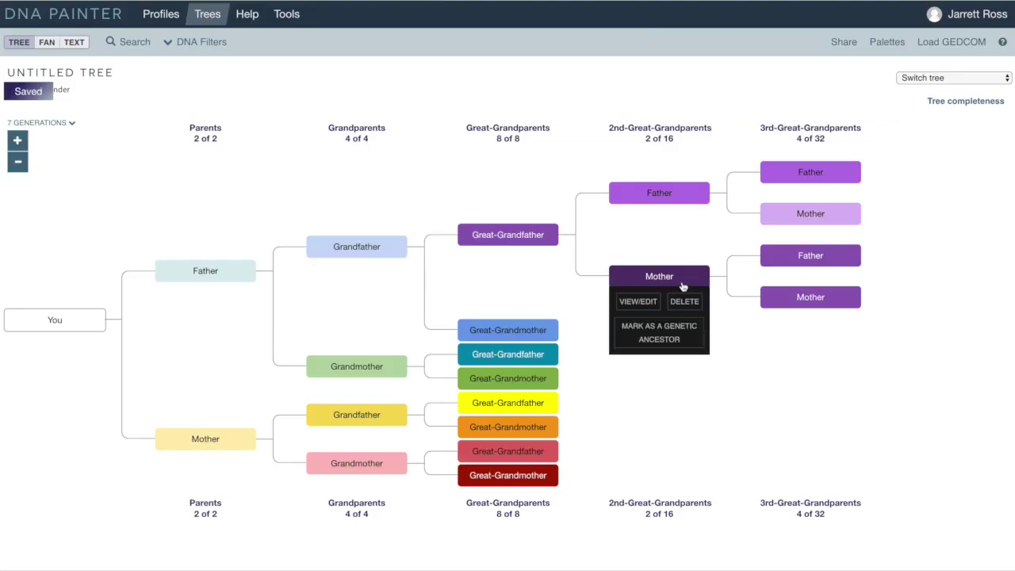
# Give the 2nd-Great-Grandmother's father the same dark purple #563470 and save him
pyautogui.moveTo(775, 269)
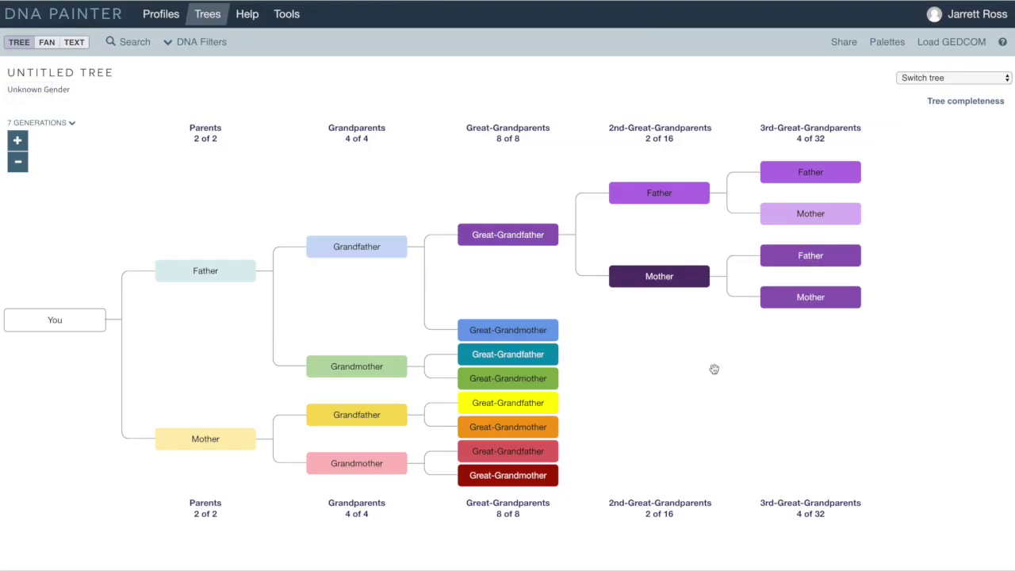
pyautogui.click(799, 283)
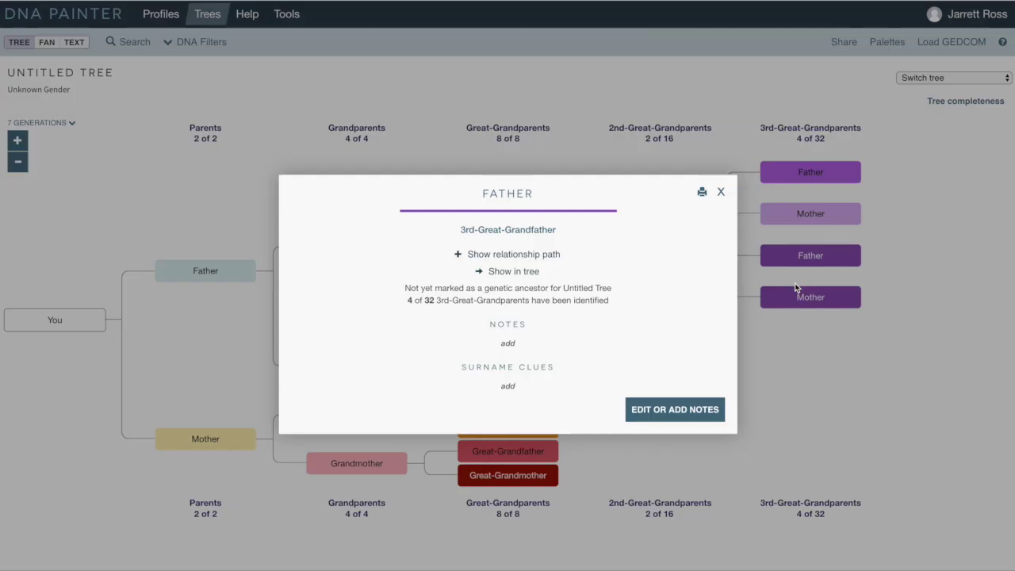
pyautogui.click(680, 411)
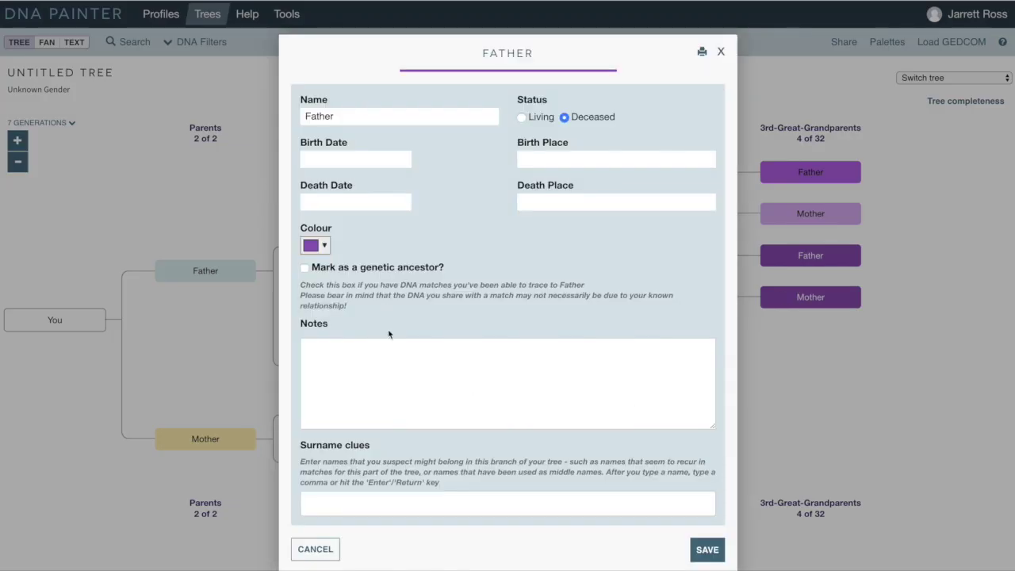
pyautogui.click(322, 247)
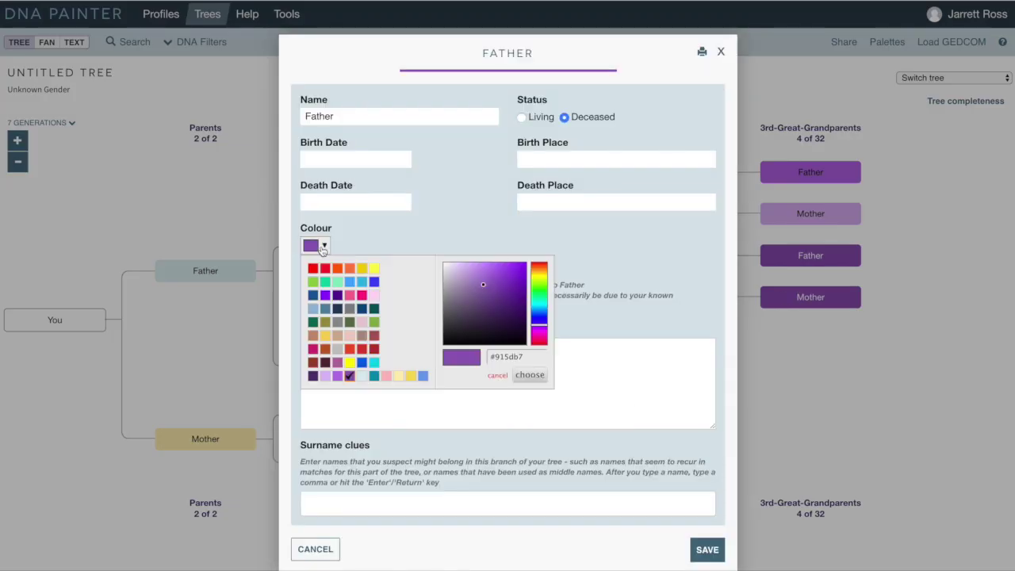
pyautogui.click(313, 378)
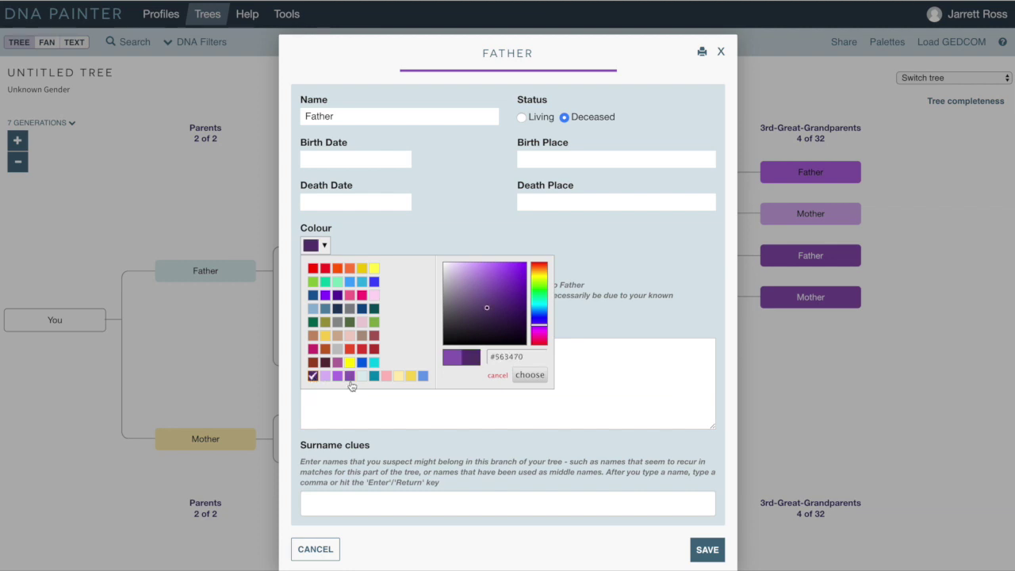
pyautogui.click(530, 375)
pyautogui.click(708, 549)
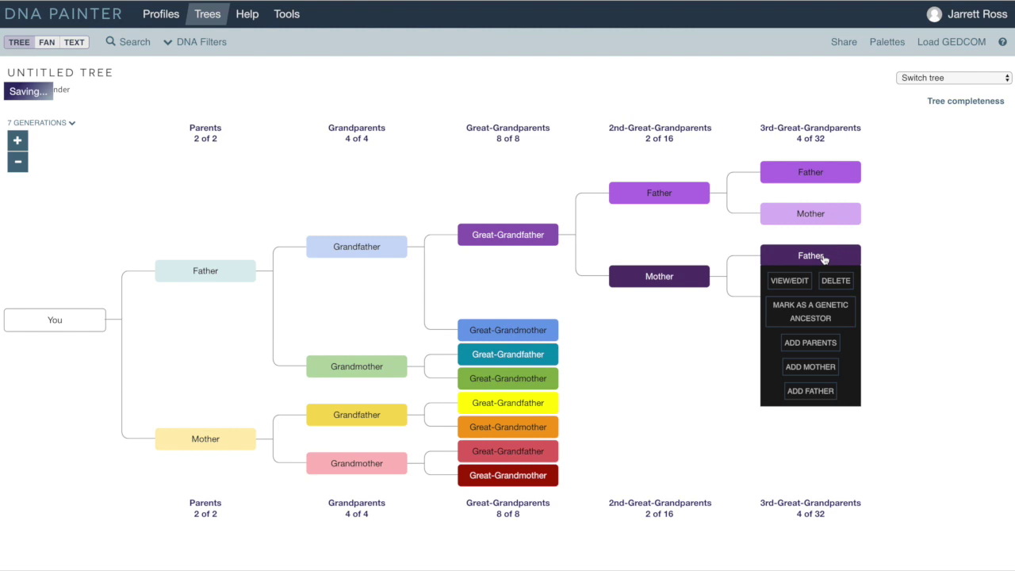
pyautogui.moveTo(677, 288)
pyautogui.moveTo(801, 301)
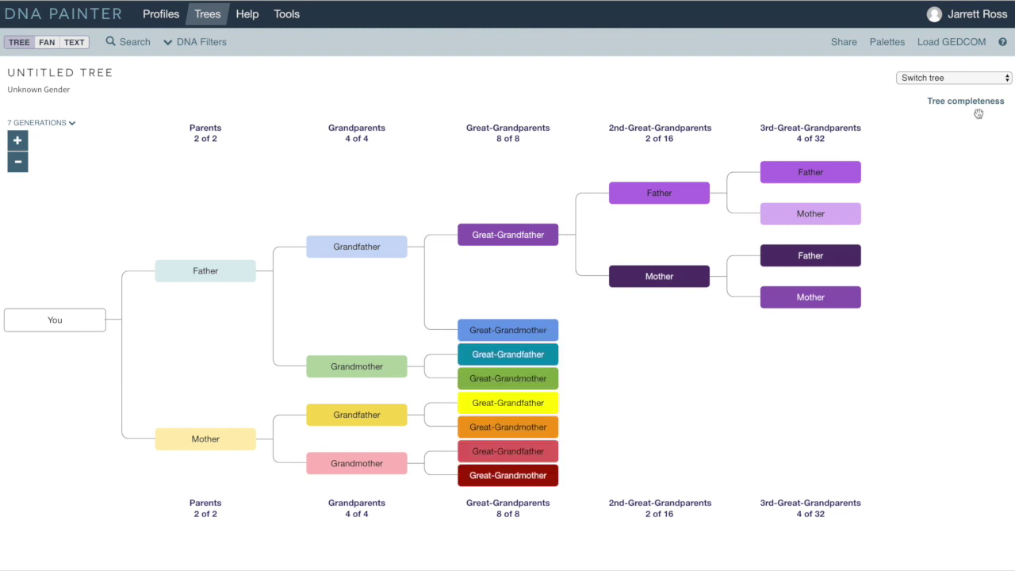
# Load the GEDCOM file export-Ancestors1000.ged from the Genealogy folder into the current tree
pyautogui.click(944, 42)
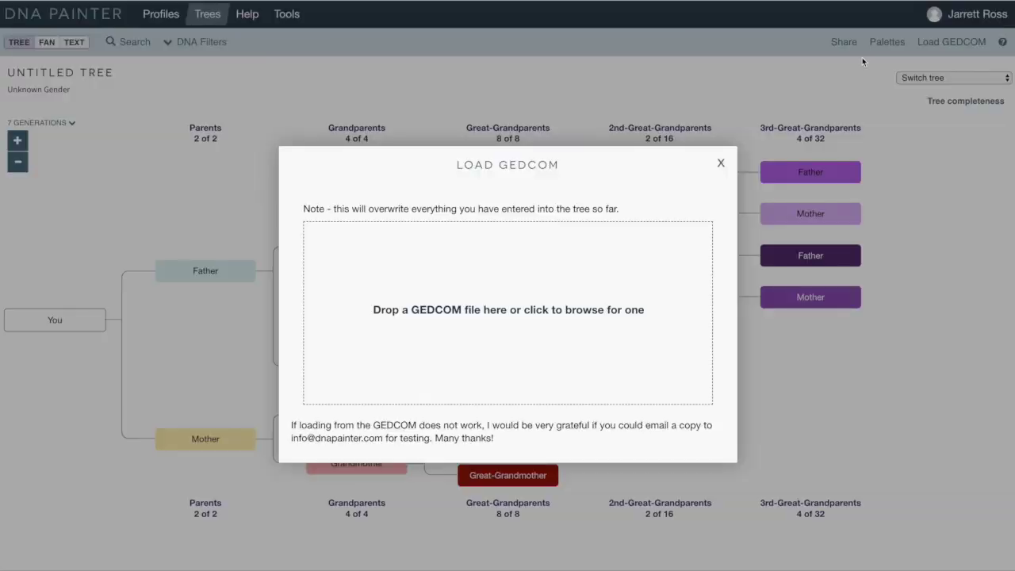
pyautogui.click(503, 306)
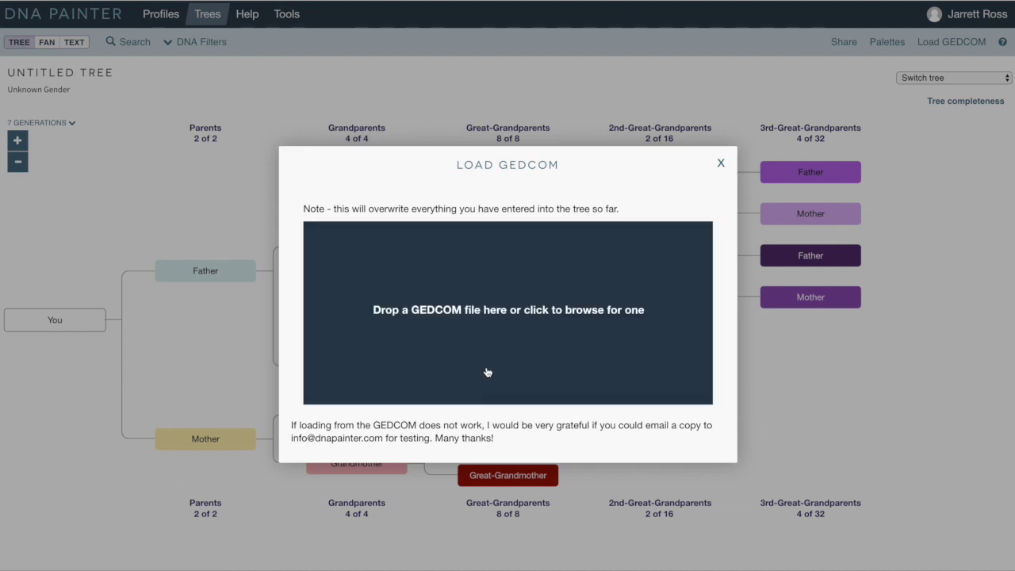
pyautogui.click(487, 372)
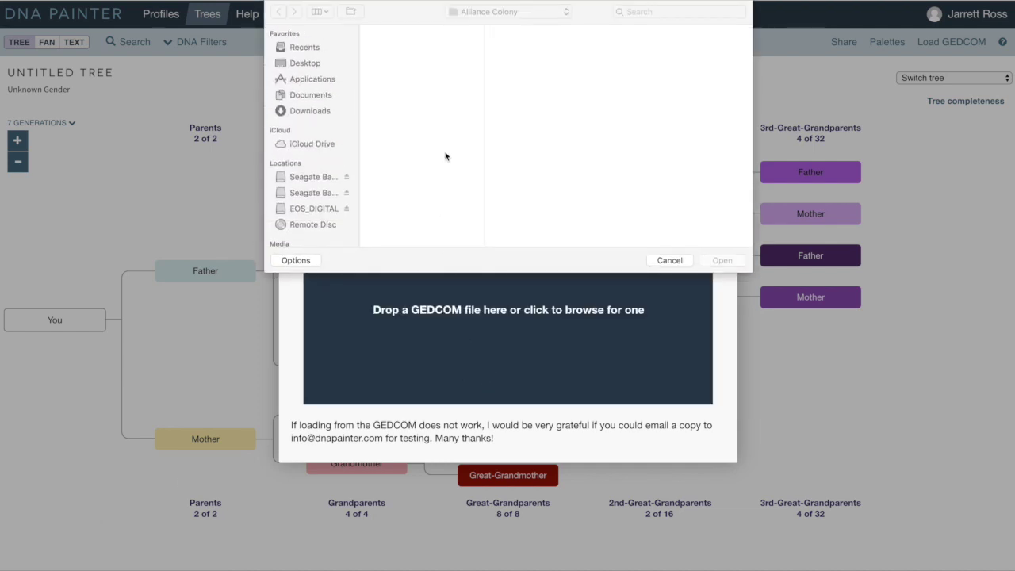
pyautogui.click(515, 17)
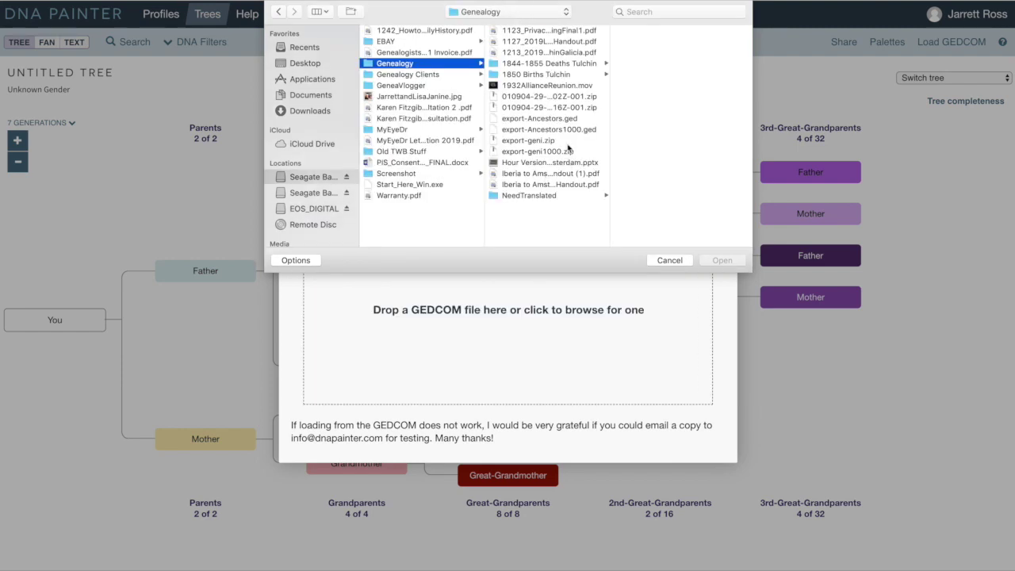
pyautogui.click(565, 129)
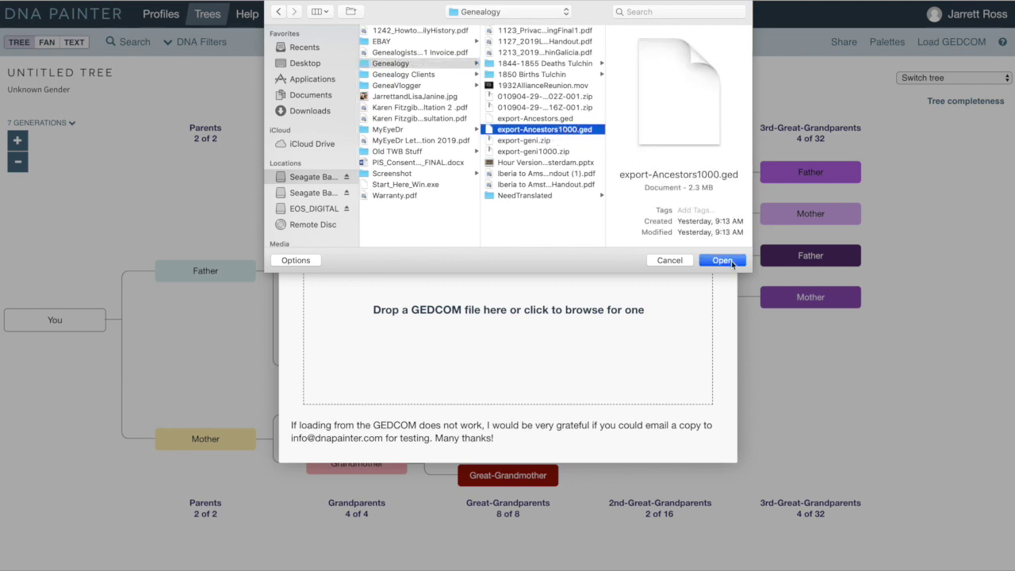
pyautogui.click(722, 261)
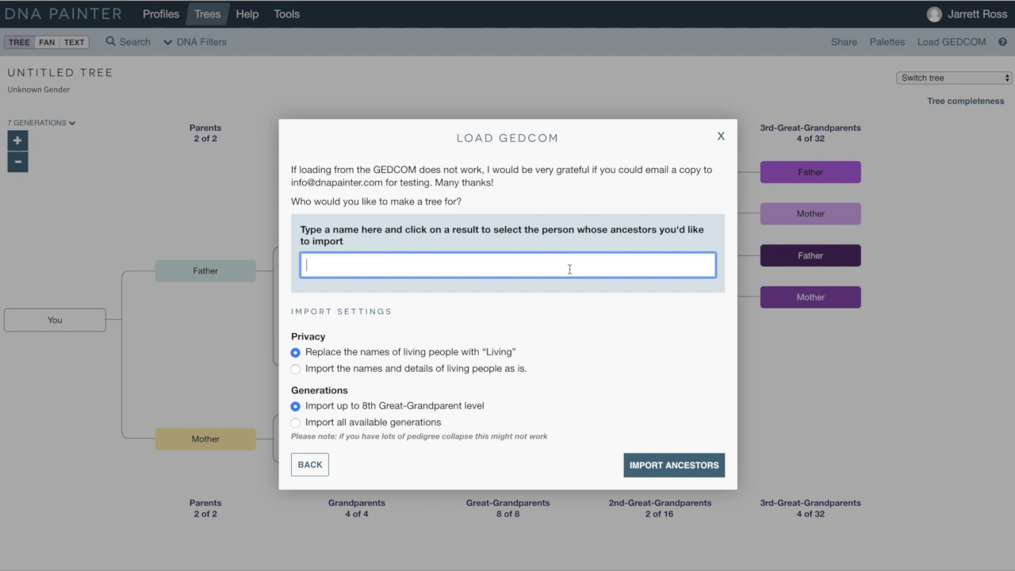
# Find the person to build the tree for by name and import all available generations, with living people's details as is
pyautogui.write('Jane')
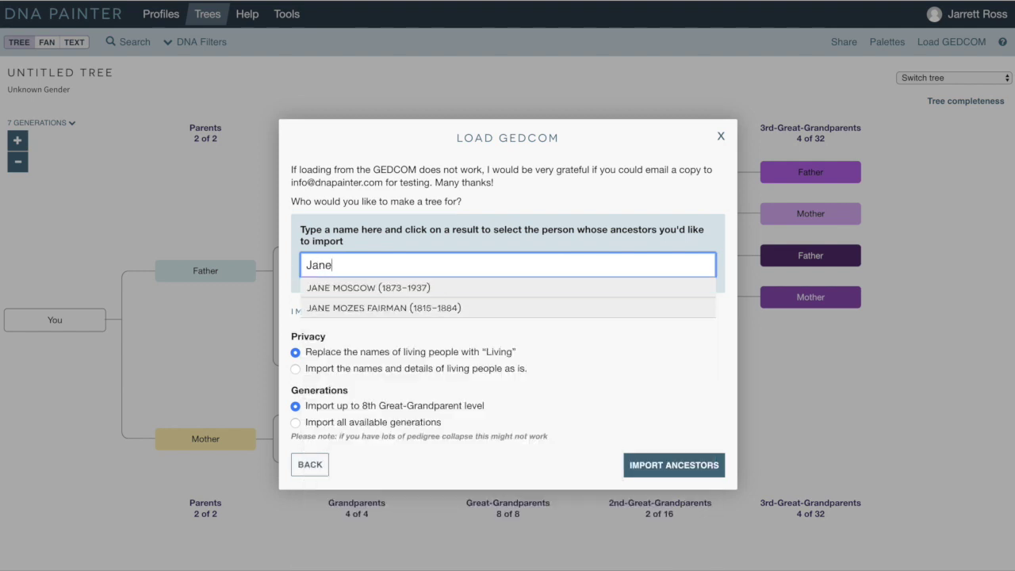
pyautogui.click(564, 288)
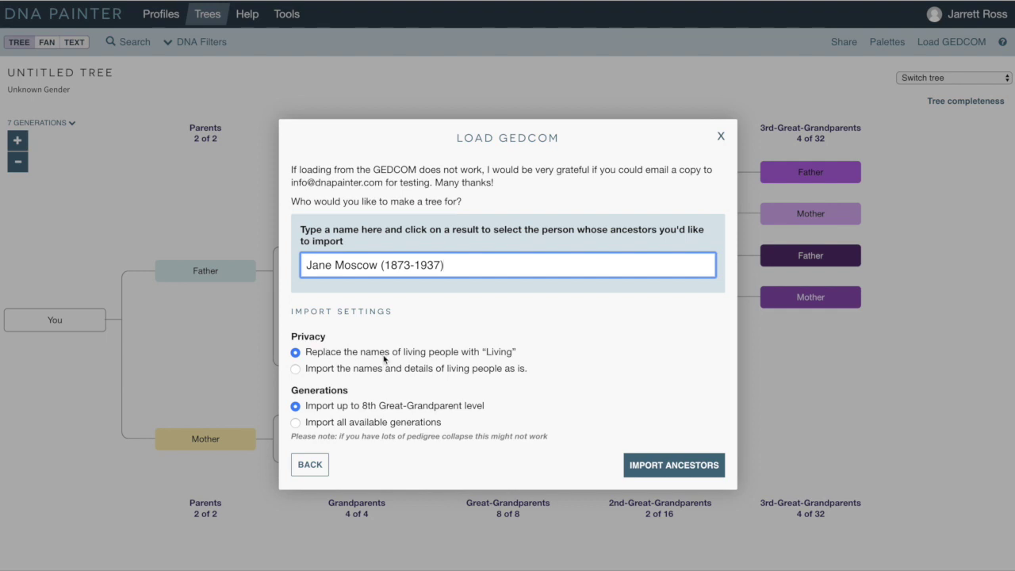
pyautogui.click(295, 370)
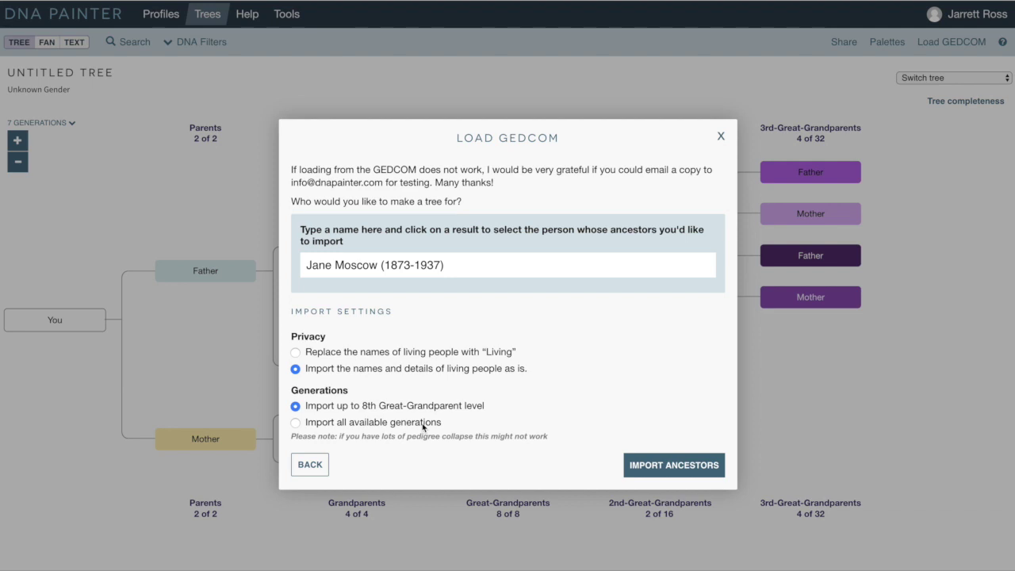
pyautogui.click(295, 423)
pyautogui.click(666, 468)
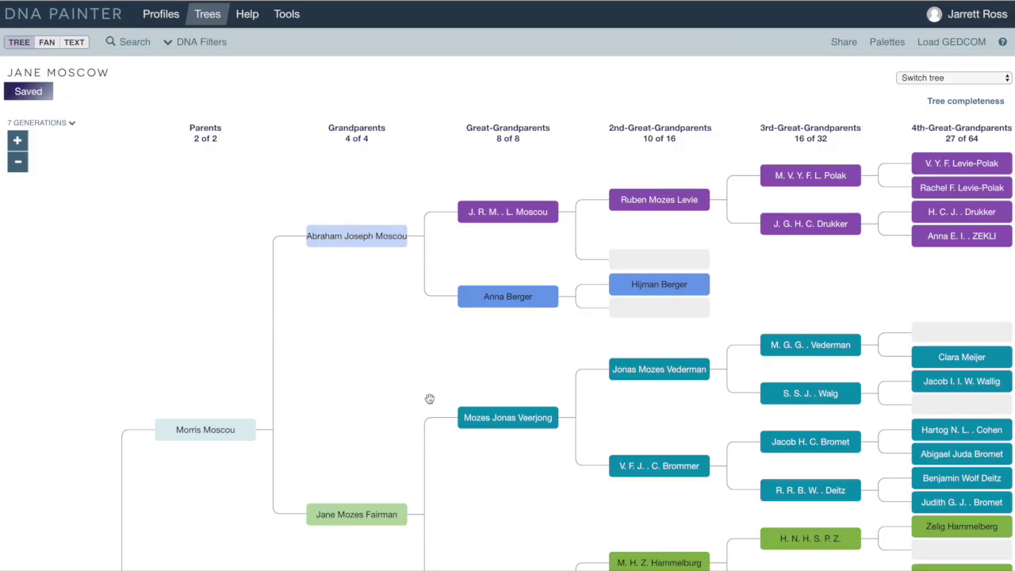
# Look over the paternal and maternal branches of the imported tree, first at full size and then zoomed out one level
pyautogui.scroll(-6, 379, 409)
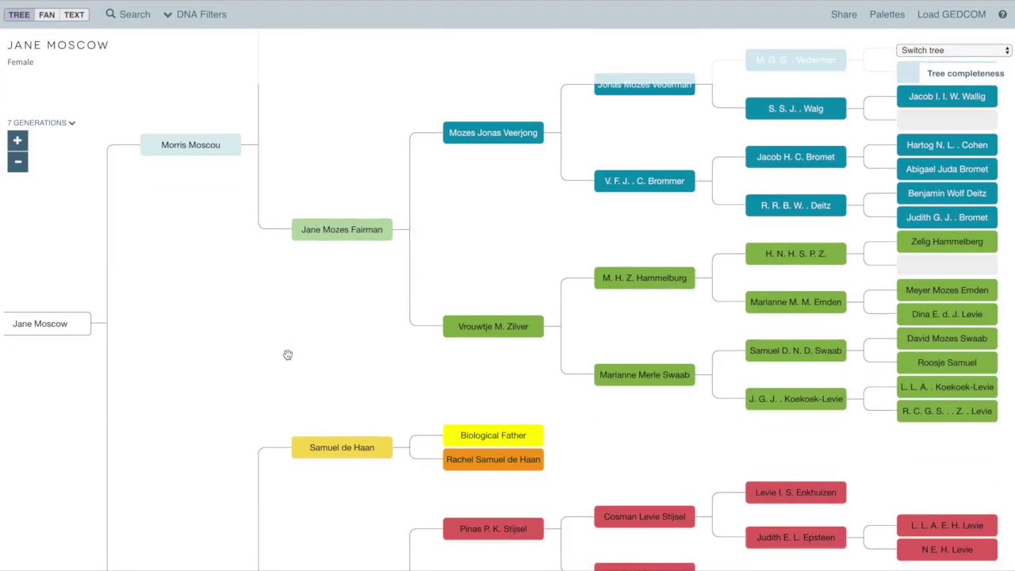
pyautogui.scroll(-1, 249, 354)
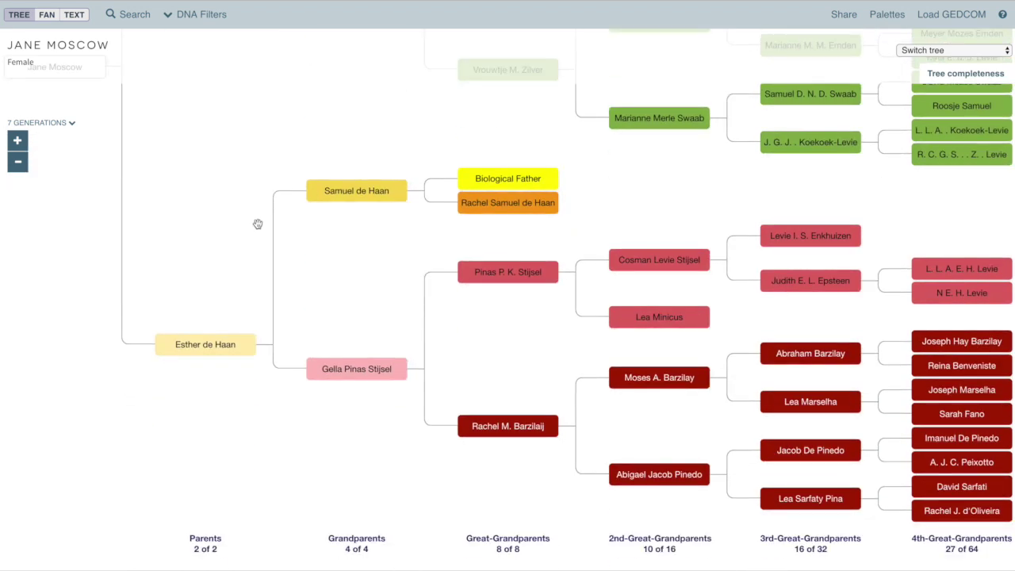
pyautogui.moveTo(293, 282); pyautogui.dragTo(159, 268)
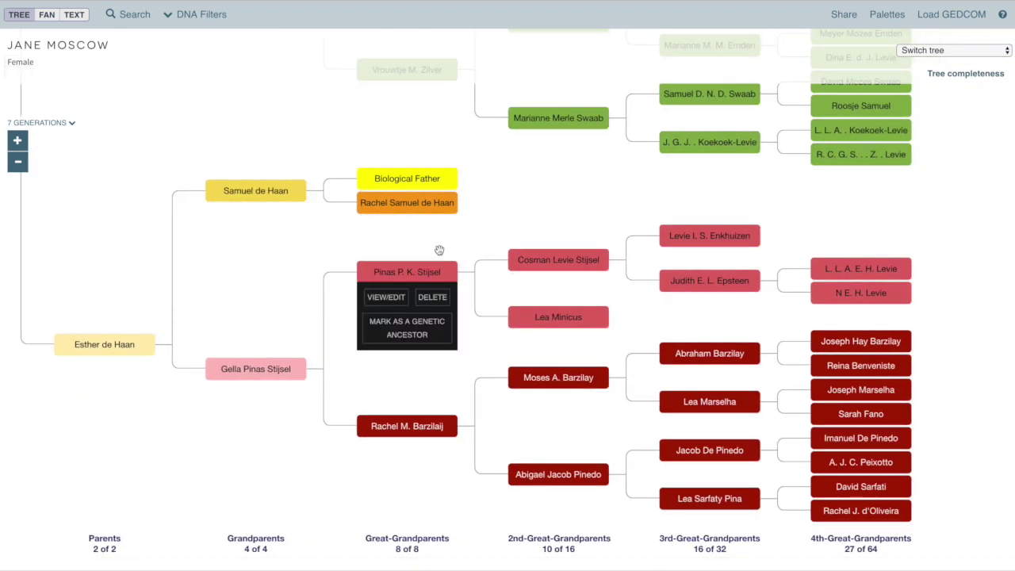
pyautogui.scroll(4, 498, 222)
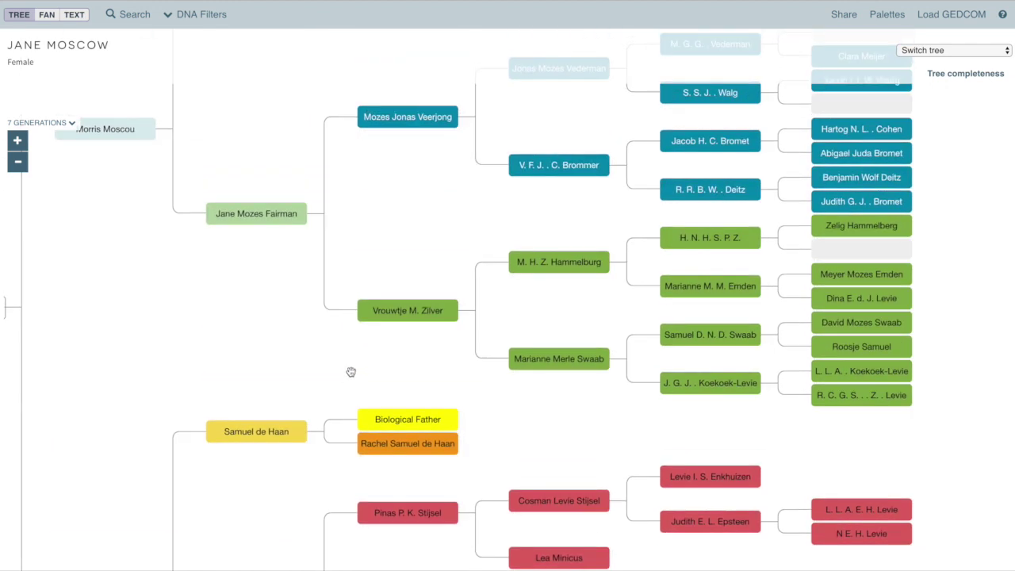
pyautogui.scroll(3, 385, 338)
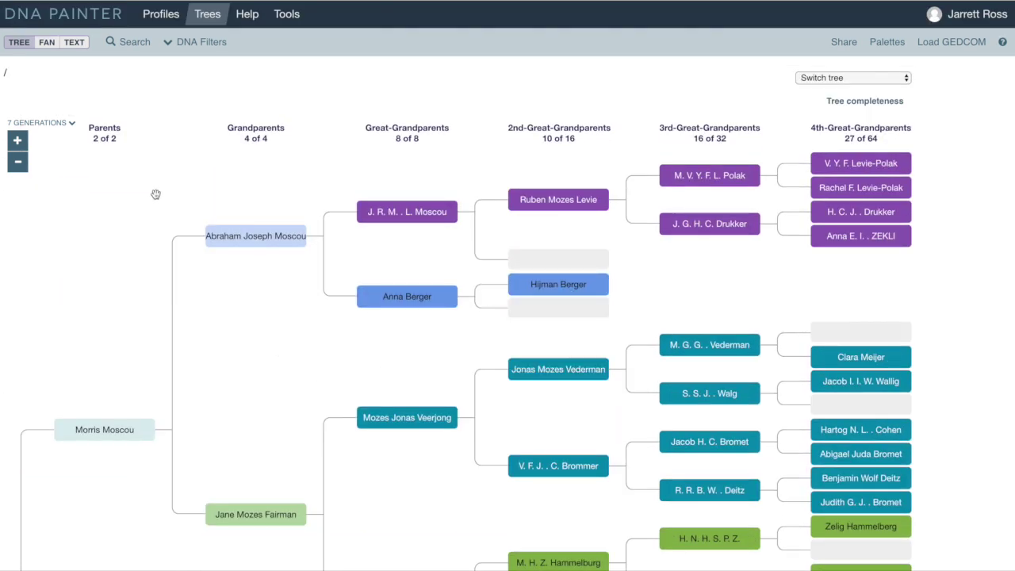
pyautogui.click(16, 162)
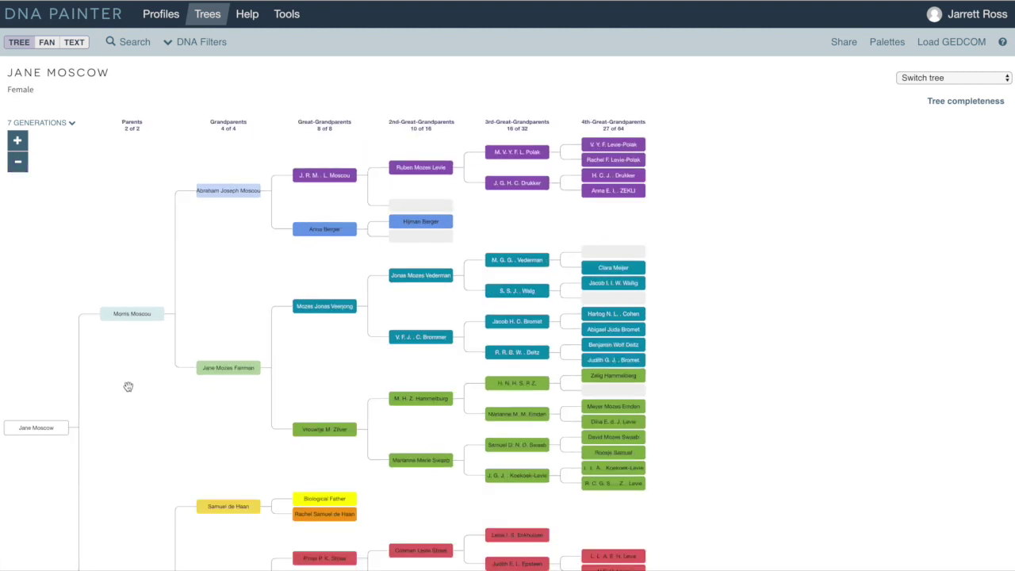
pyautogui.scroll(-1, 114, 325)
pyautogui.scroll(-5, 115, 326)
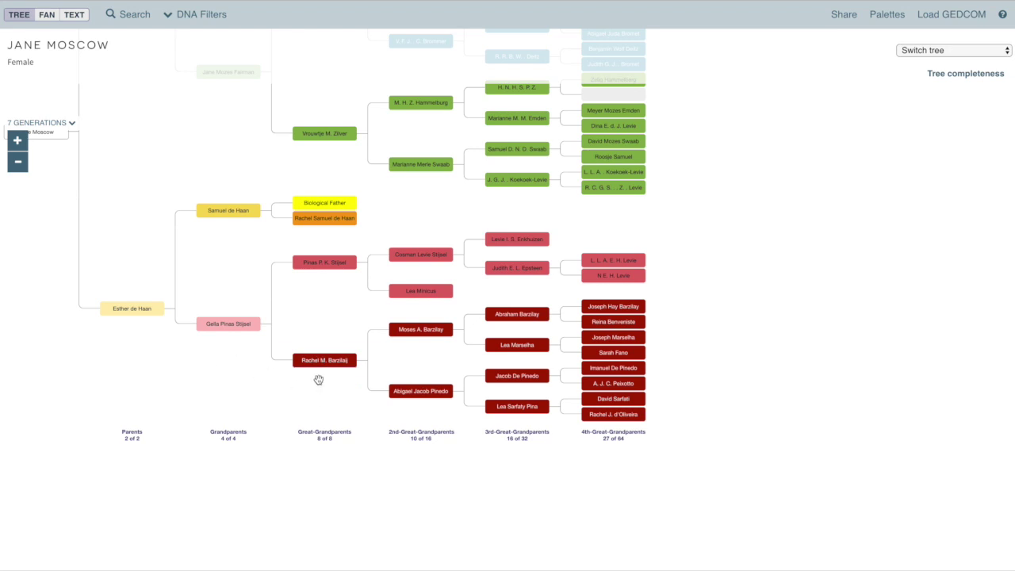
pyautogui.moveTo(316, 320); pyautogui.dragTo(334, 471)
pyautogui.moveTo(223, 330); pyautogui.dragTo(241, 360)
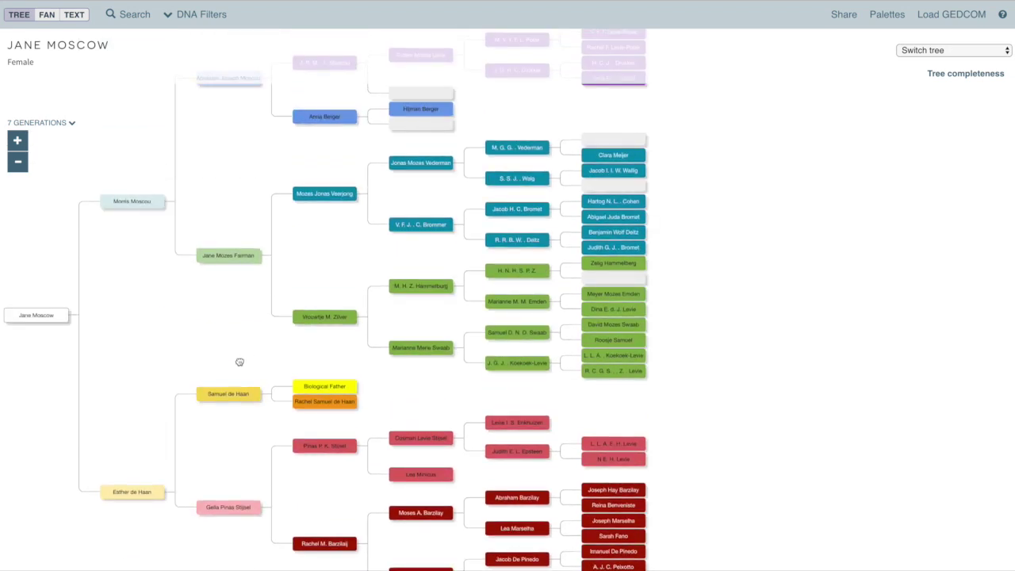
pyautogui.moveTo(260, 217); pyautogui.dragTo(262, 234)
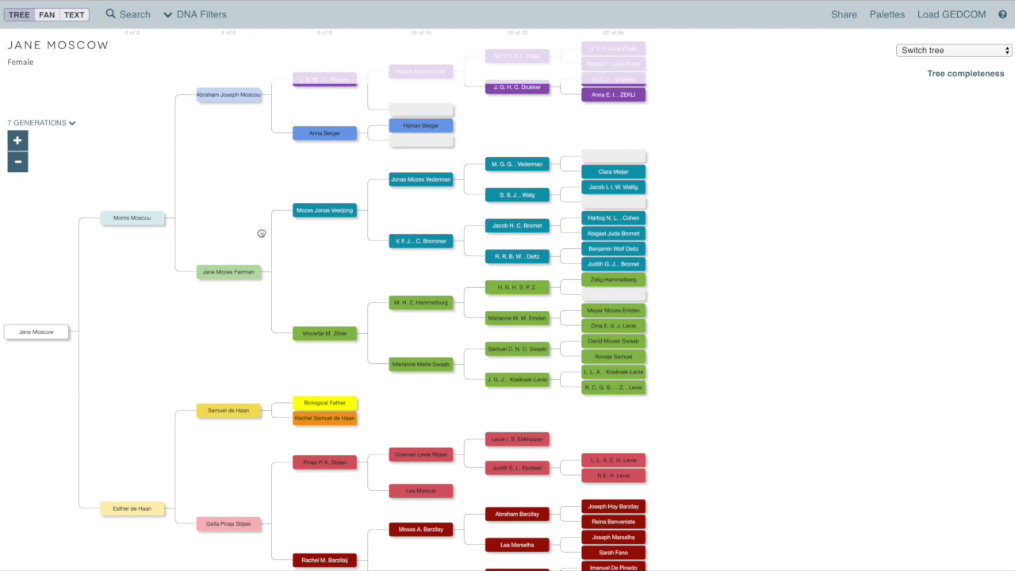
pyautogui.moveTo(261, 233); pyautogui.dragTo(246, 328)
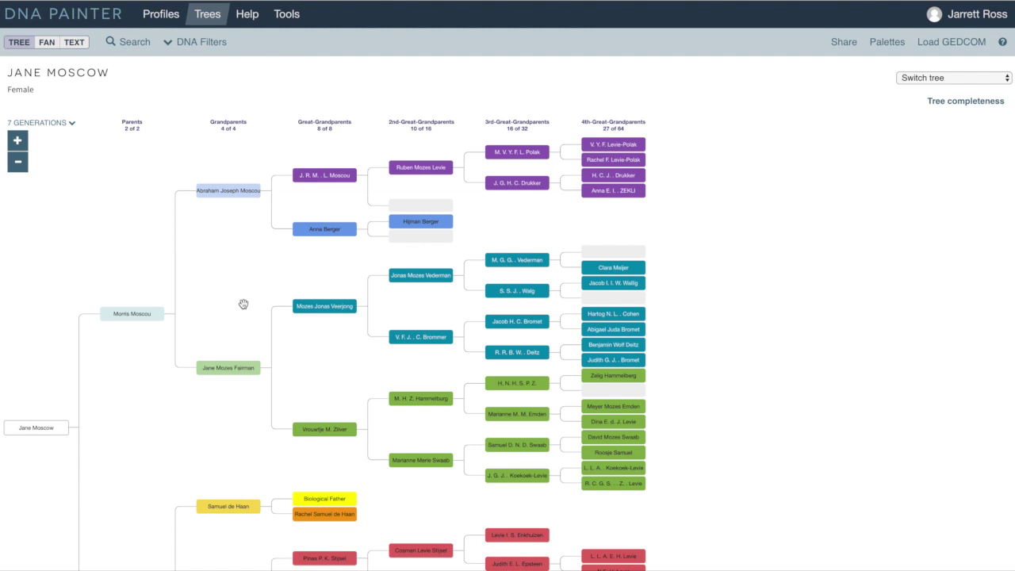
# Turn on the genetic ancestors filter and mark both the father and the mother as genetic ancestors
pyautogui.click(169, 43)
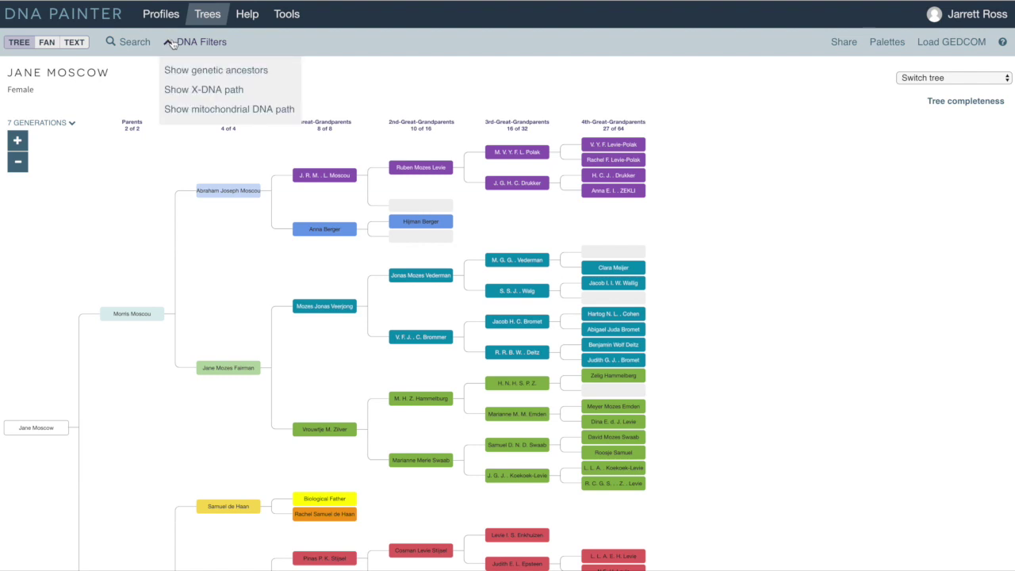
pyautogui.click(206, 76)
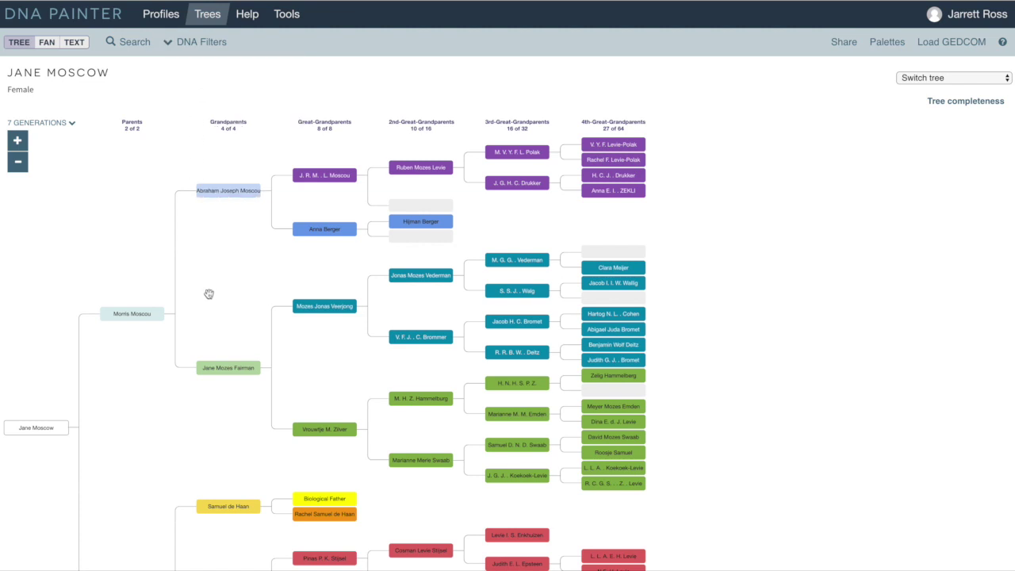
pyautogui.scroll(-3, 209, 294)
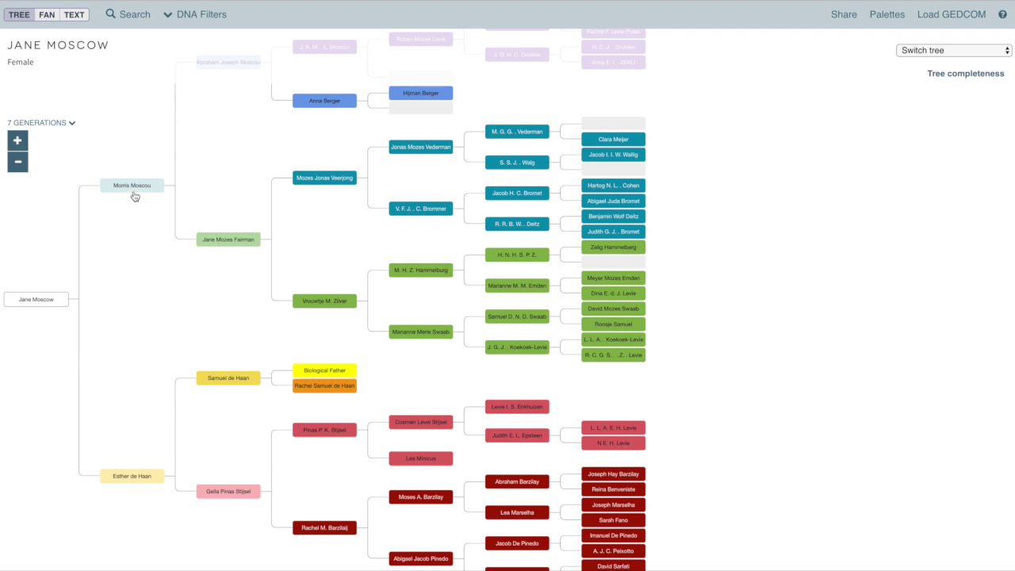
pyautogui.moveTo(131, 192)
pyautogui.click(132, 225)
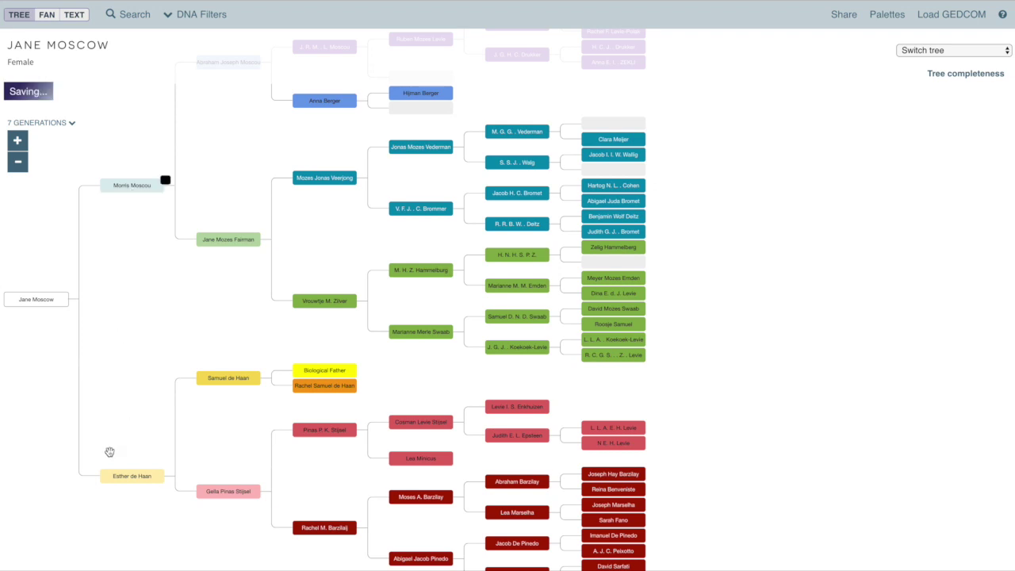
pyautogui.moveTo(123, 480)
pyautogui.click(125, 512)
# Turn the genetic ancestors filter off and back on
pyautogui.click(169, 15)
pyautogui.click(198, 42)
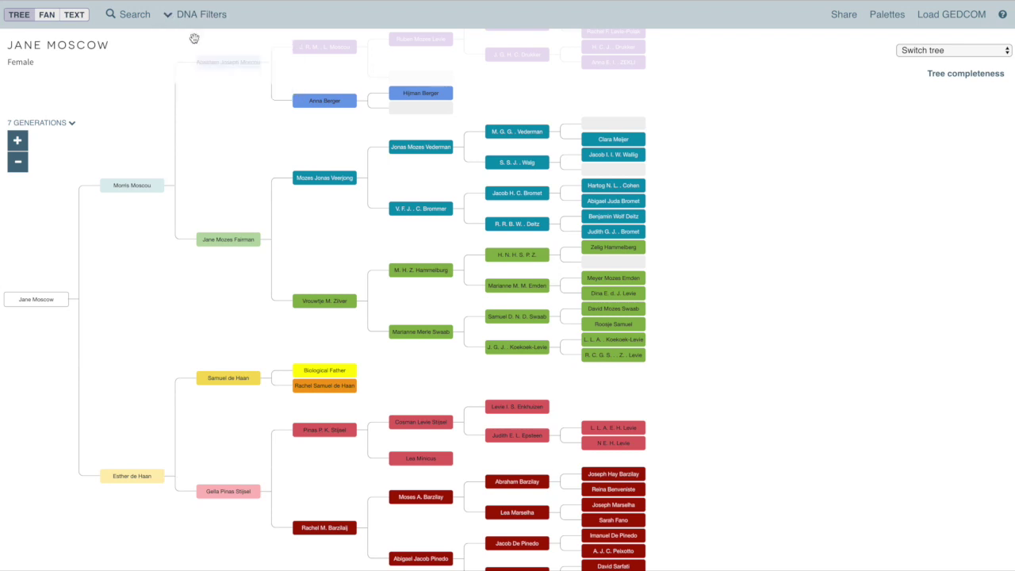
pyautogui.click(179, 14)
pyautogui.click(192, 43)
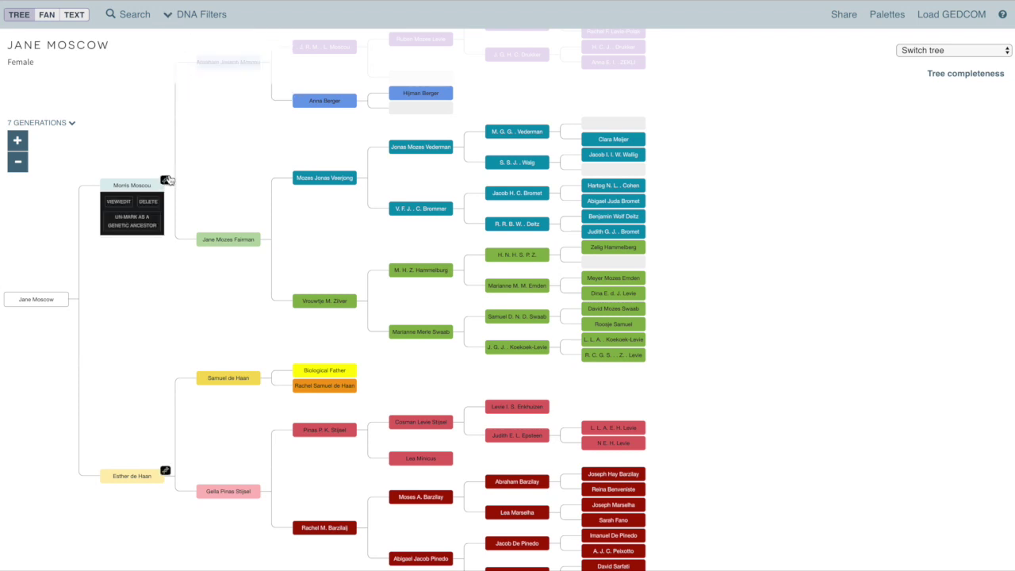
# Switch the DNA filter to the X-DNA path and look over the marked ancestors
pyautogui.click(179, 15)
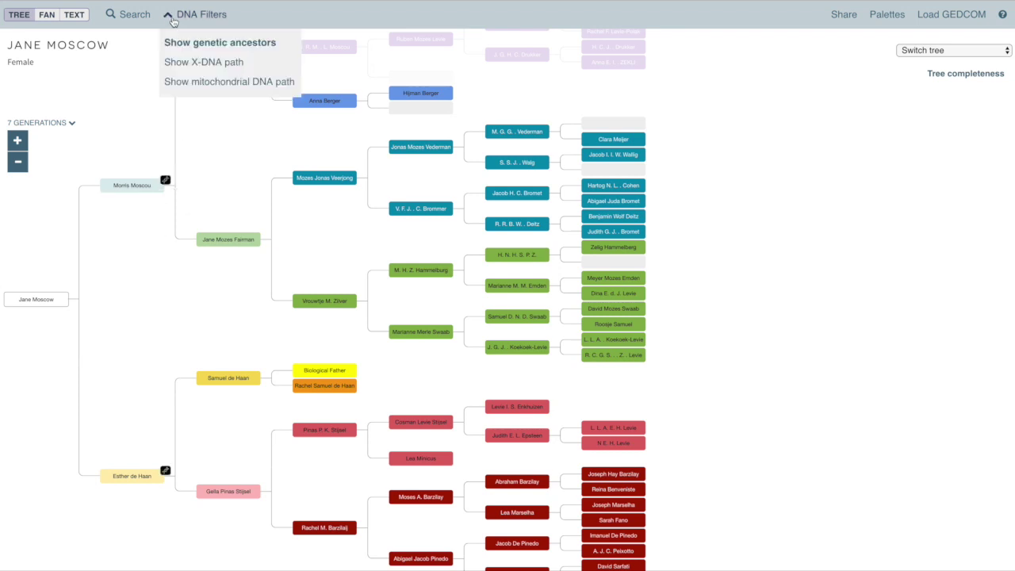
pyautogui.click(197, 63)
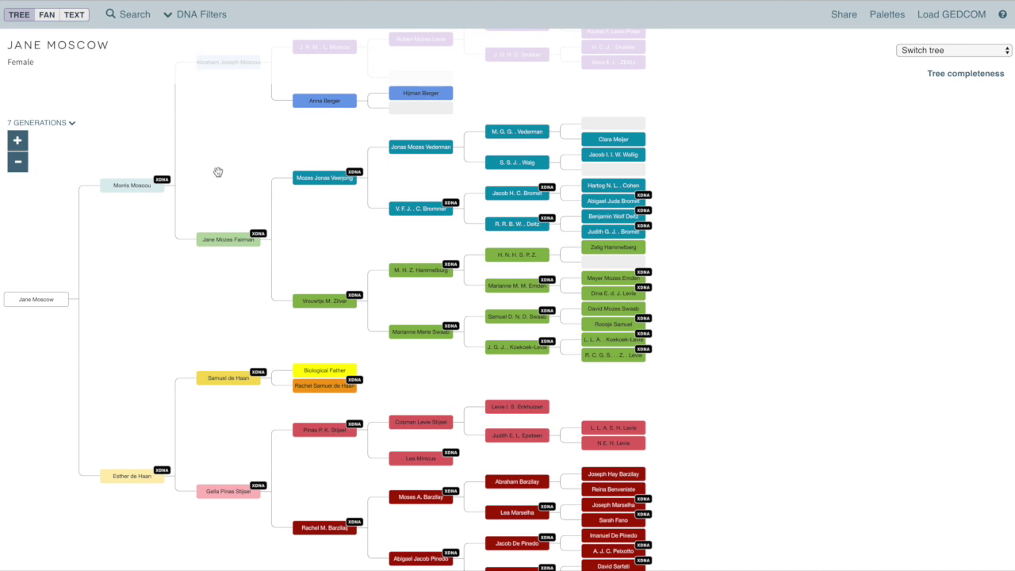
pyautogui.moveTo(215, 342); pyautogui.dragTo(216, 304)
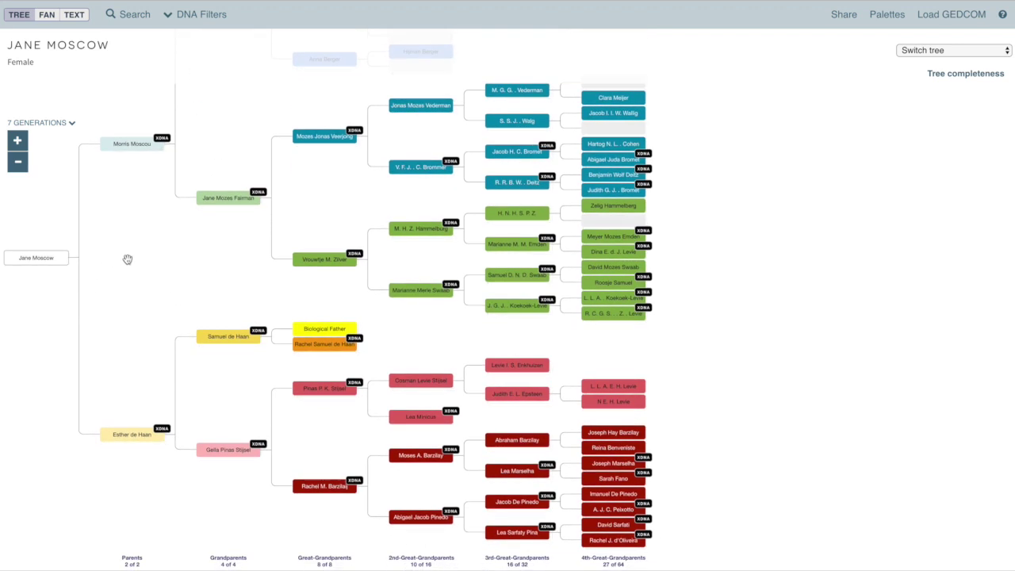
pyautogui.moveTo(345, 267)
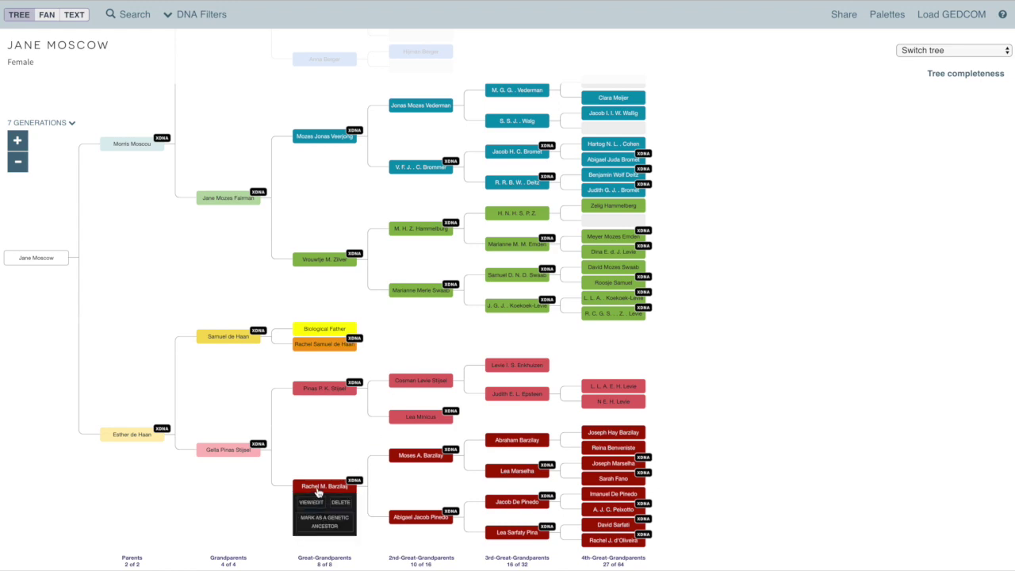
# Read the genetic ancestor, X-DNA and mitochondrial details of the maternal grandmother's mother, and close her profile
pyautogui.click(318, 490)
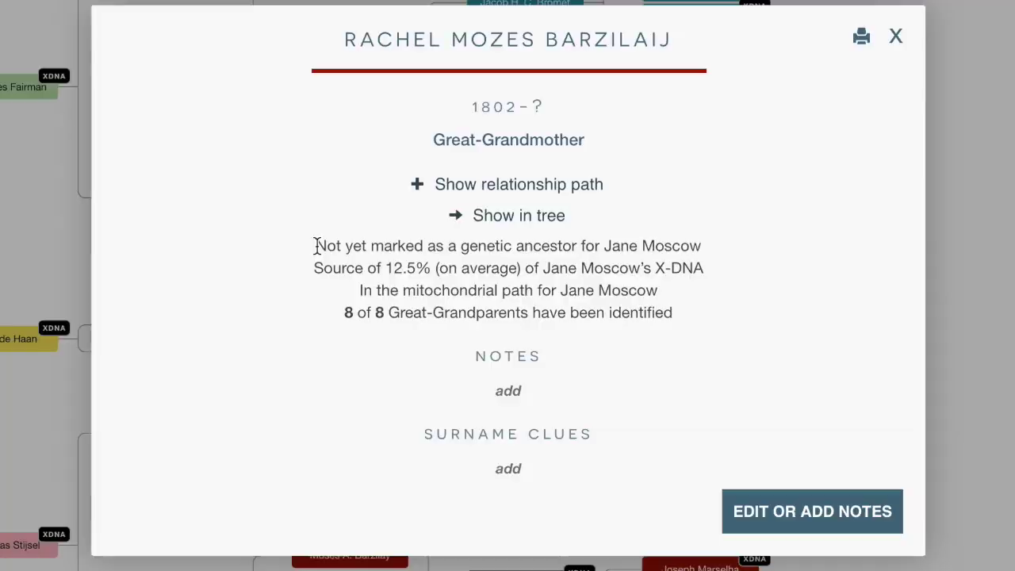
pyautogui.moveTo(402, 285); pyautogui.dragTo(500, 280)
pyautogui.moveTo(494, 236); pyautogui.dragTo(710, 289)
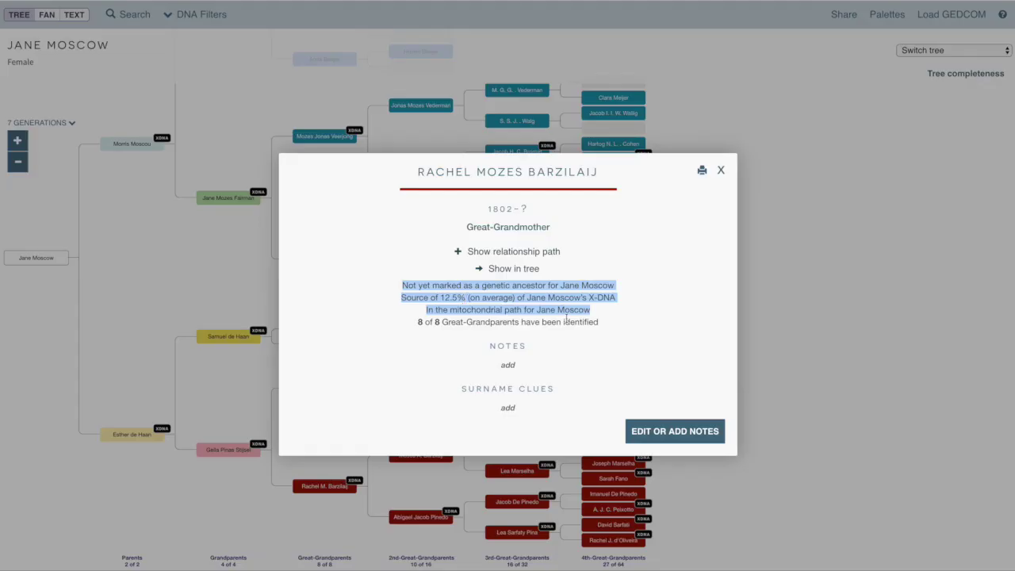
pyautogui.click(611, 311)
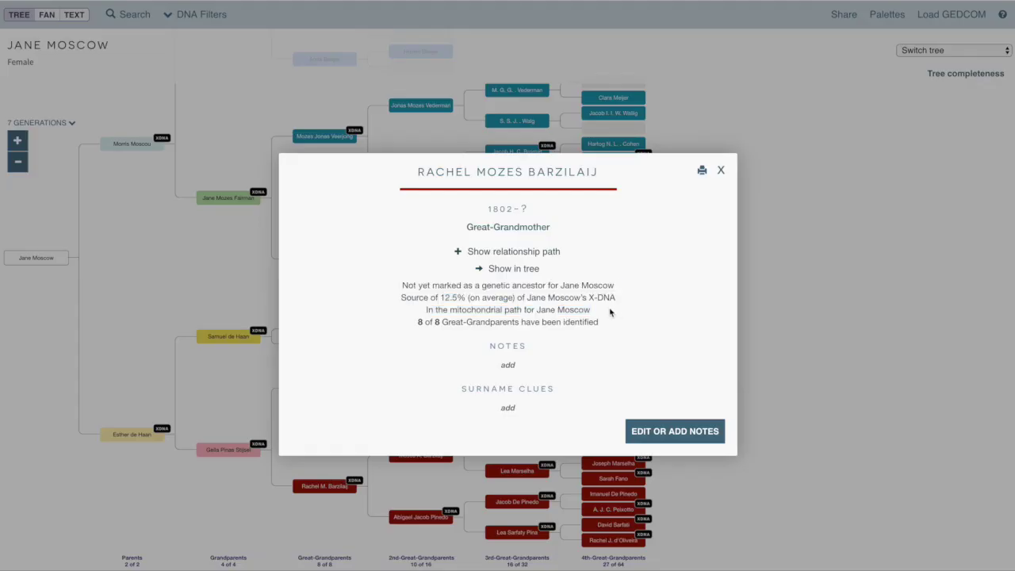
pyautogui.click(722, 170)
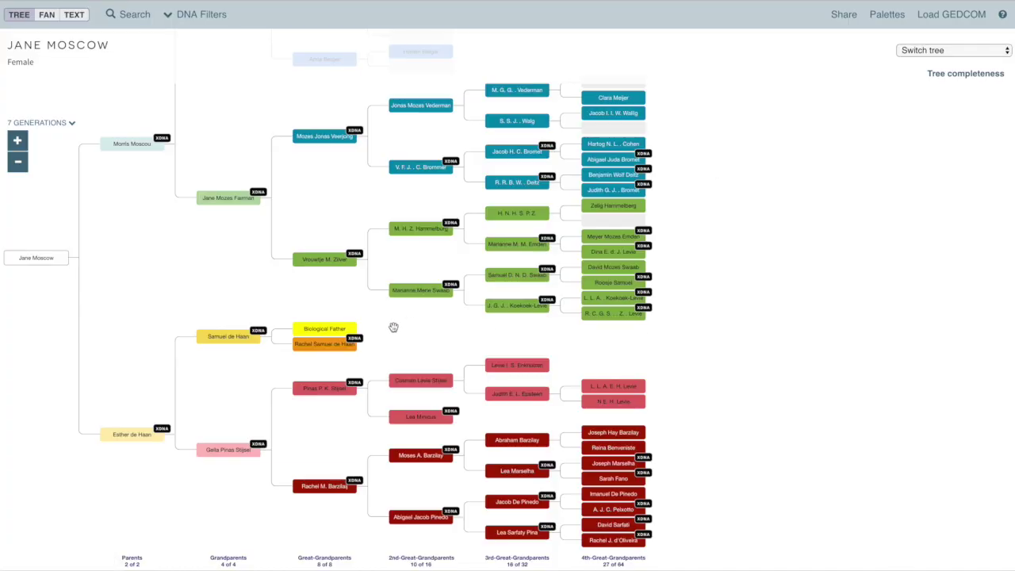
# Display the current tree as a fan chart with the X-DNA path and check the maternal grandmother's X-DNA share
pyautogui.click(317, 392)
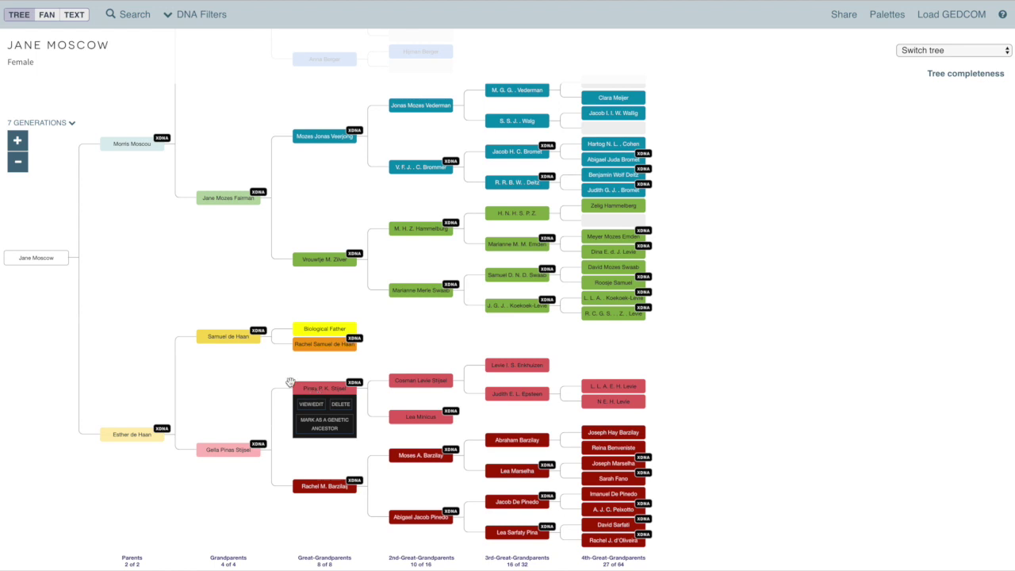
pyautogui.click(237, 390)
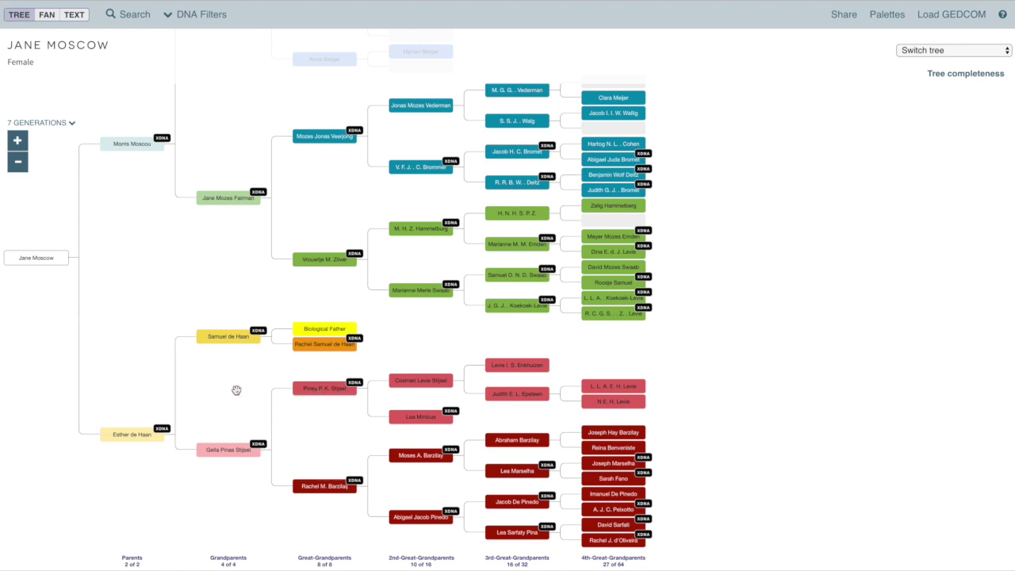
pyautogui.scroll(5, 159, 254)
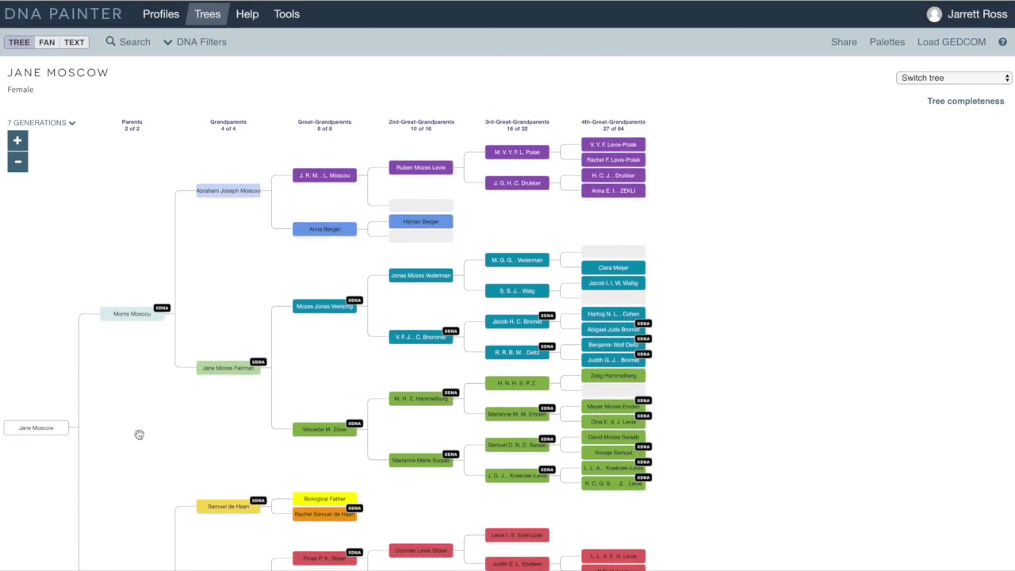
pyautogui.click(48, 44)
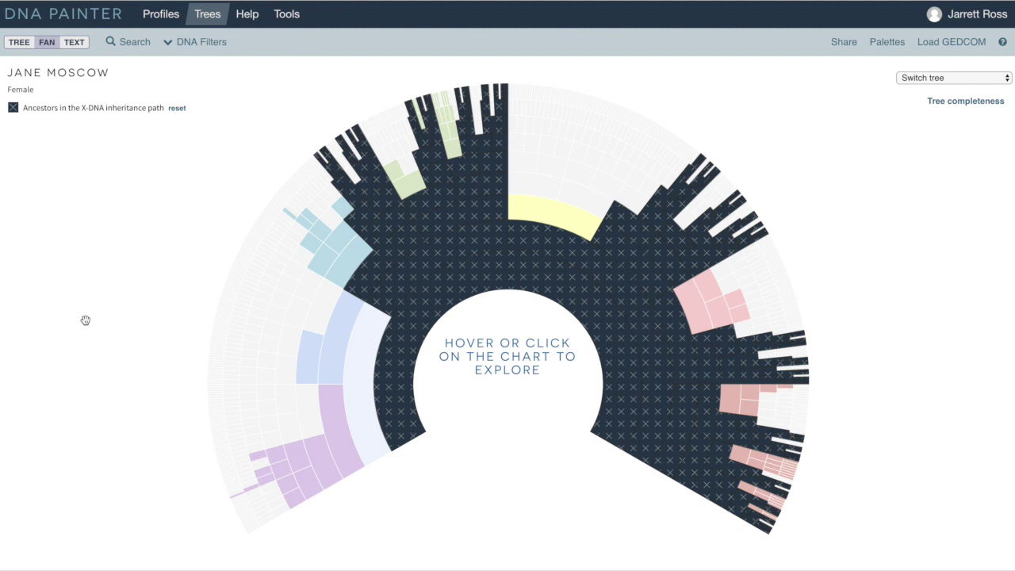
pyautogui.moveTo(211, 378)
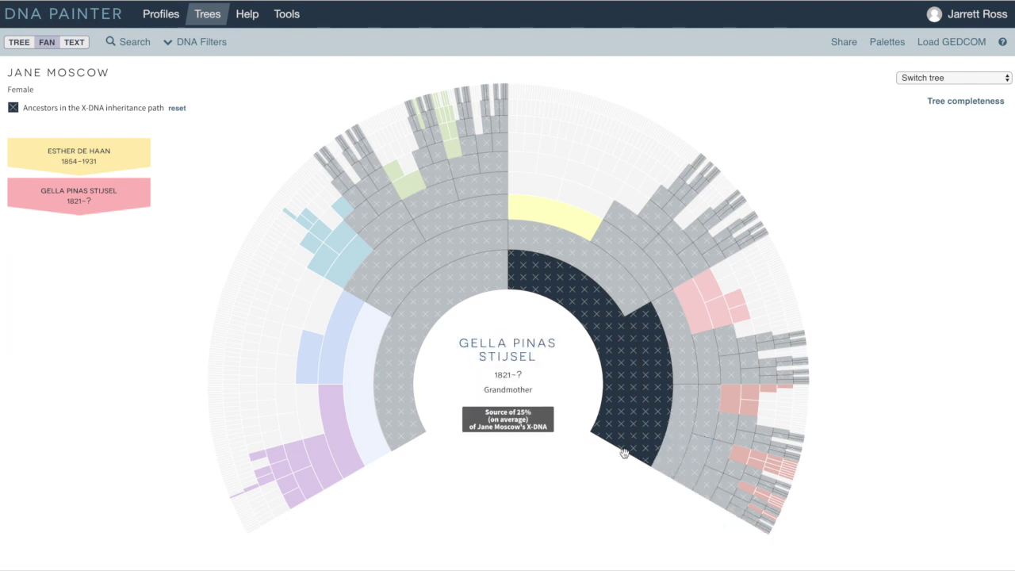
# Switch to the saved tree listed just above Gedcom2 and display it as a fan chart
pyautogui.click(942, 80)
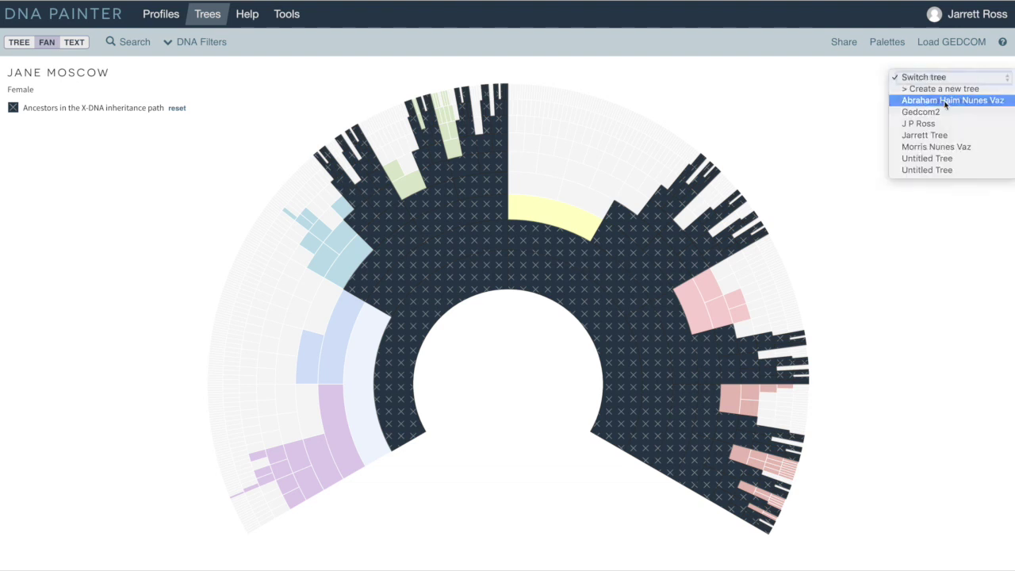
pyautogui.click(946, 101)
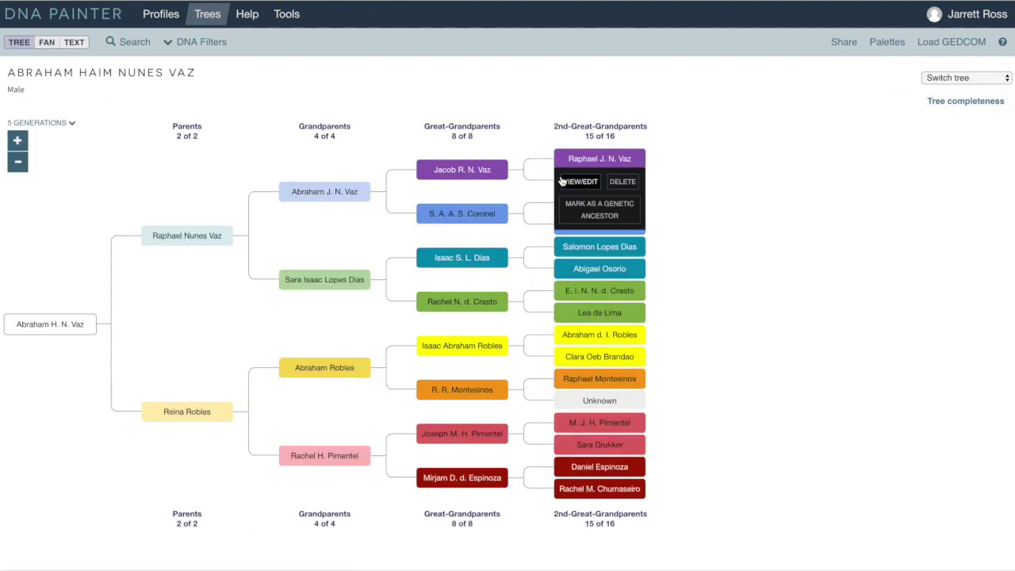
pyautogui.click(47, 44)
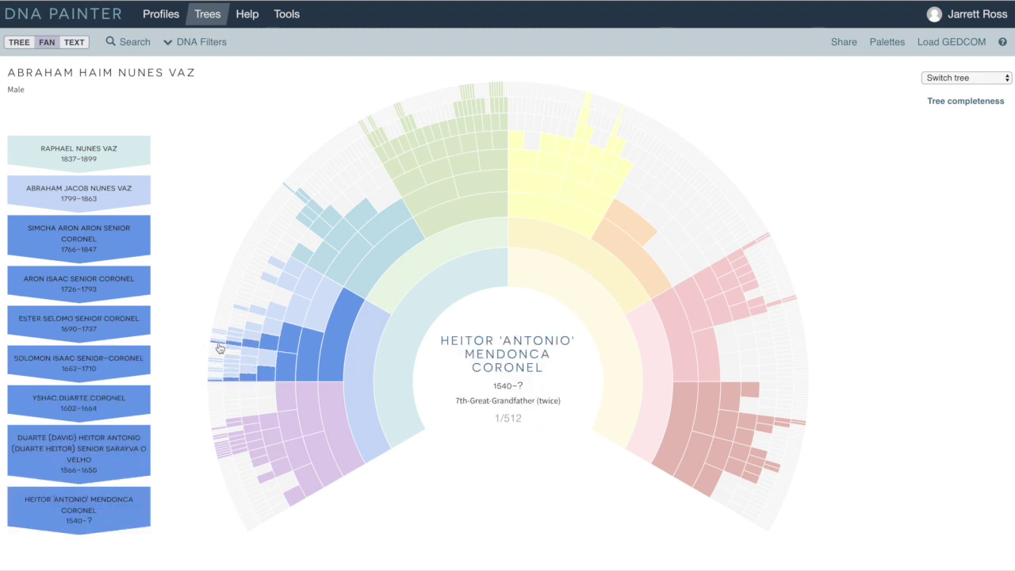
# Open the profile of the 7th-great-grandfather born in 1540 and expand his relationship path
pyautogui.click(220, 349)
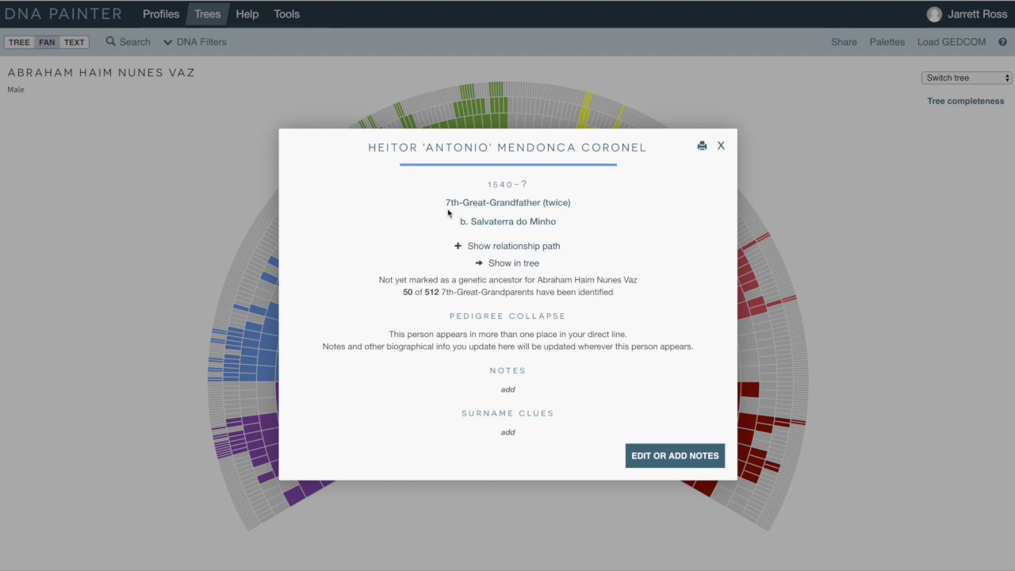
pyautogui.moveTo(544, 204); pyautogui.dragTo(574, 209)
pyautogui.click(585, 216)
pyautogui.click(457, 248)
# Read the ancestor's relationship path and pedigree collapse details, close the profile, and examine the repeated ancestors in the fan's outer ring
pyautogui.scroll(-3, 386, 296)
pyautogui.scroll(3, 387, 297)
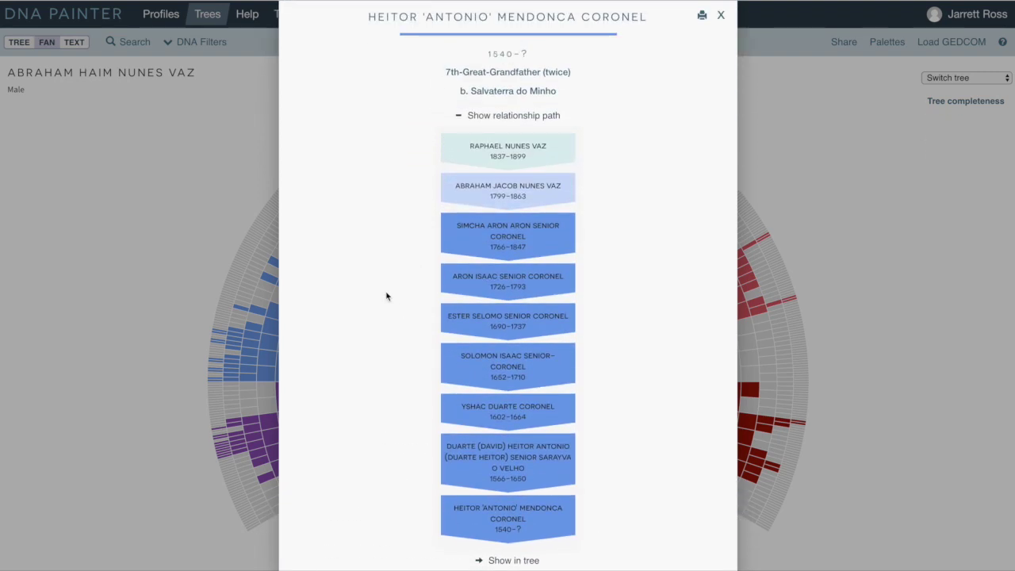
pyautogui.scroll(-1, 387, 297)
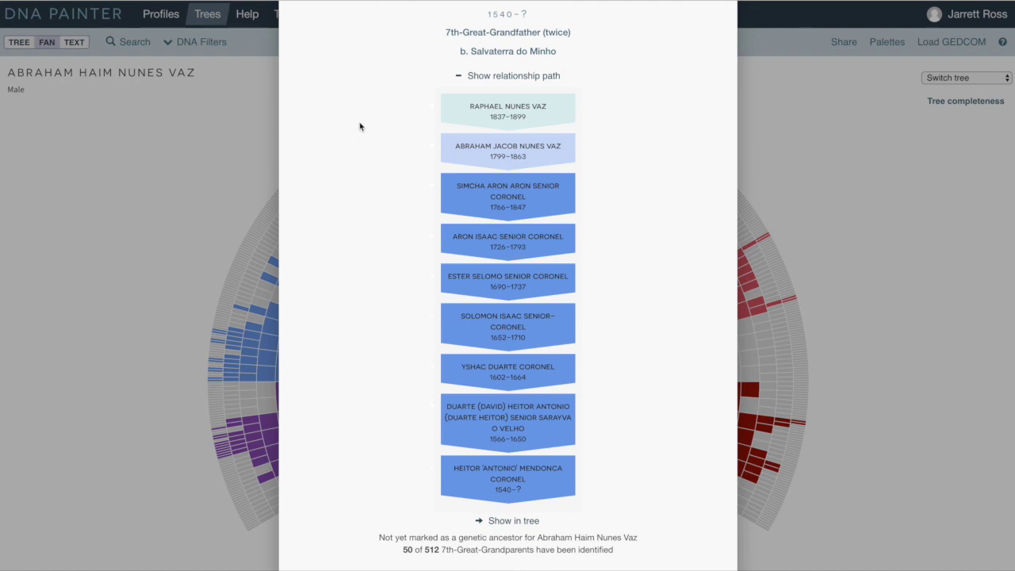
pyautogui.scroll(-2, 586, 247)
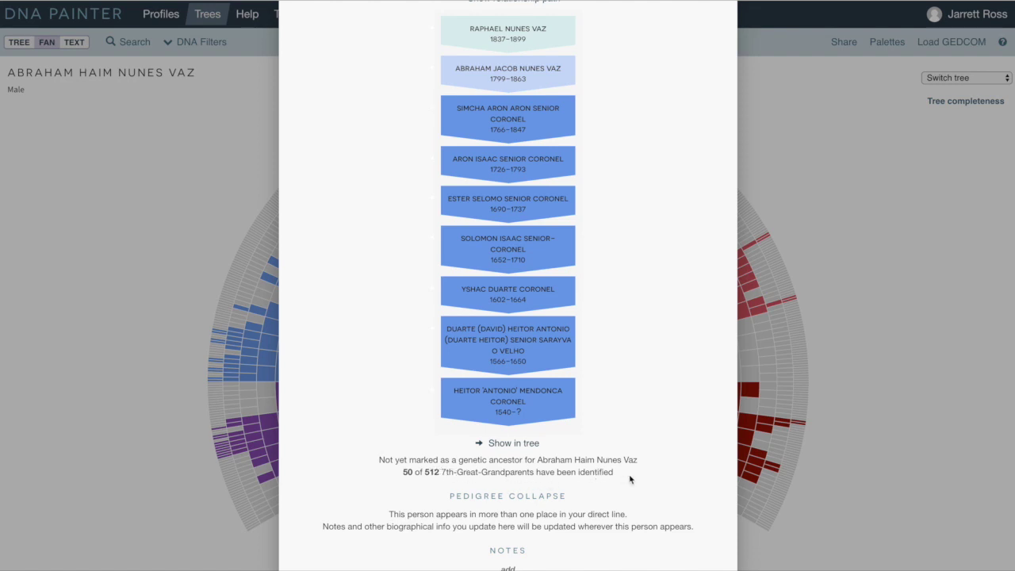
pyautogui.scroll(-3, 622, 475)
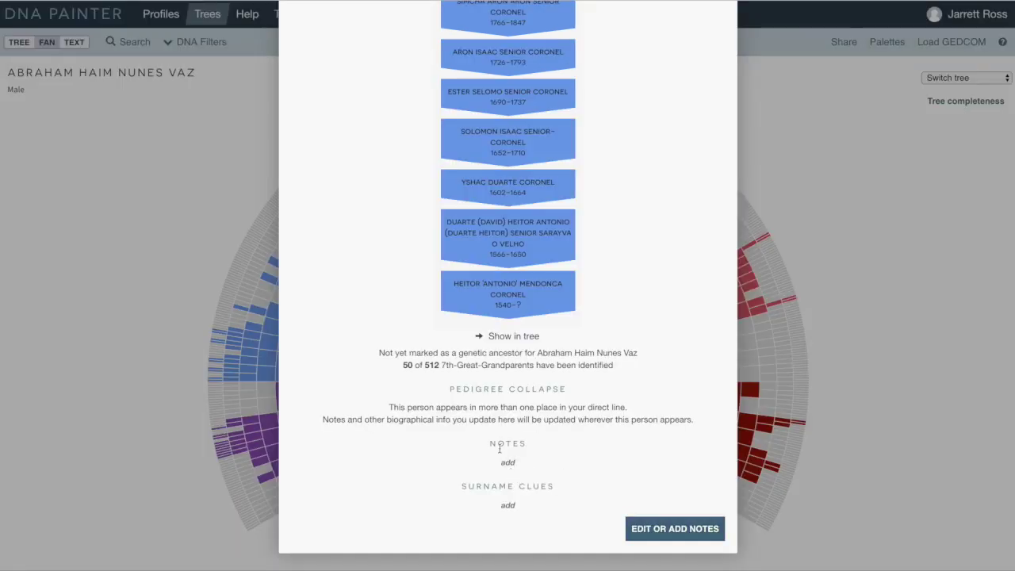
pyautogui.scroll(5, 509, 505)
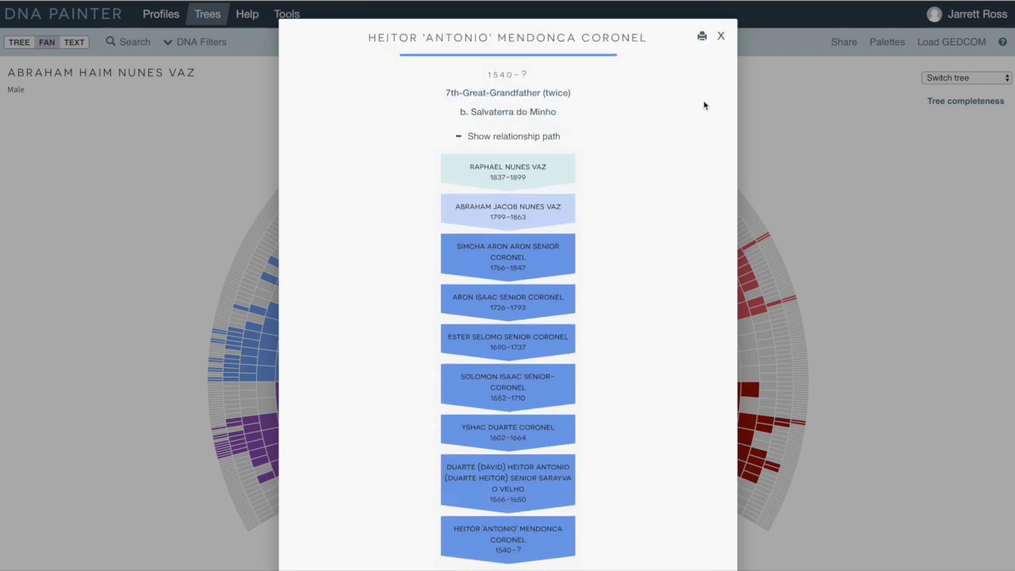
pyautogui.click(723, 38)
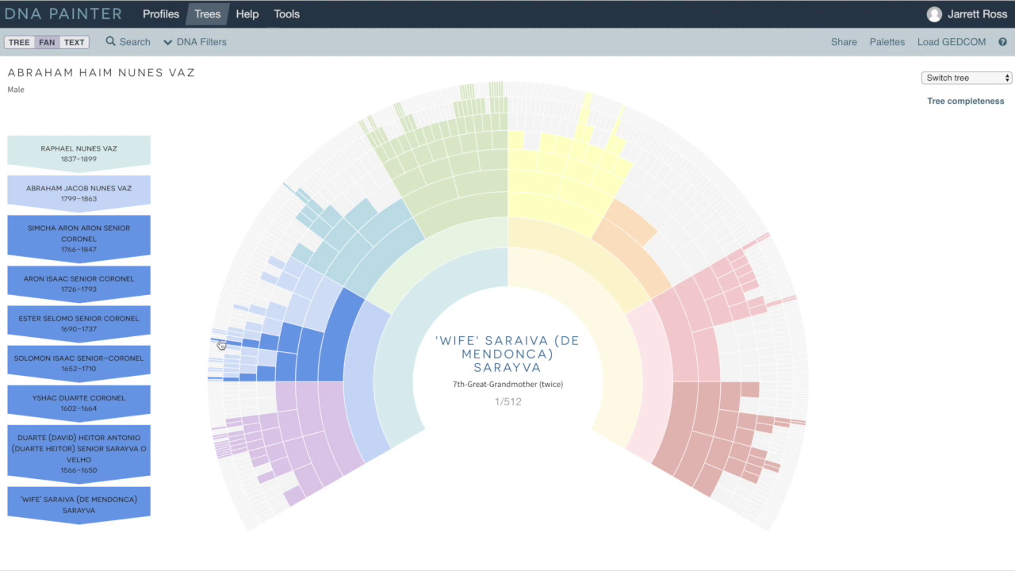
pyautogui.moveTo(220, 346)
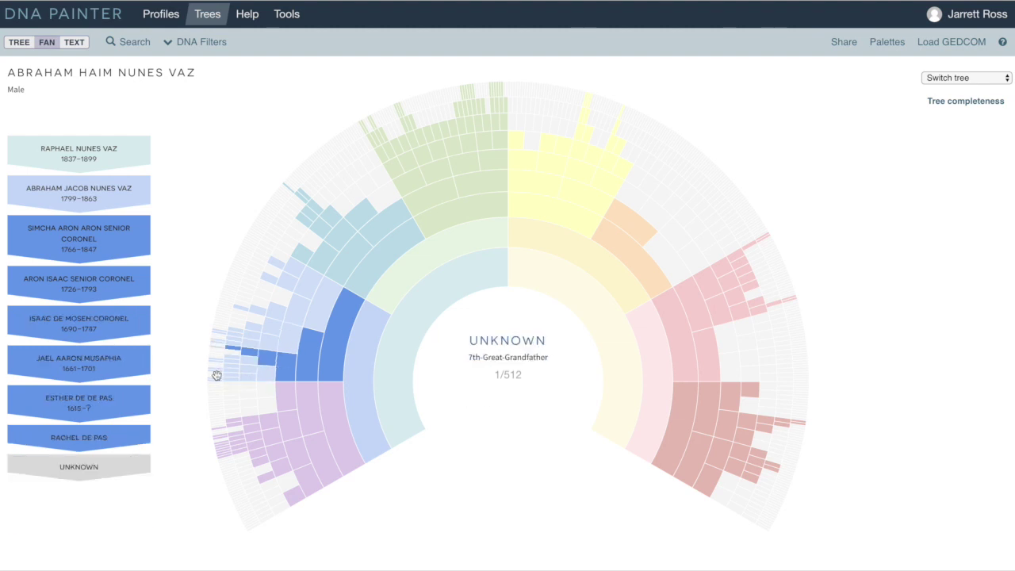
pyautogui.moveTo(218, 383)
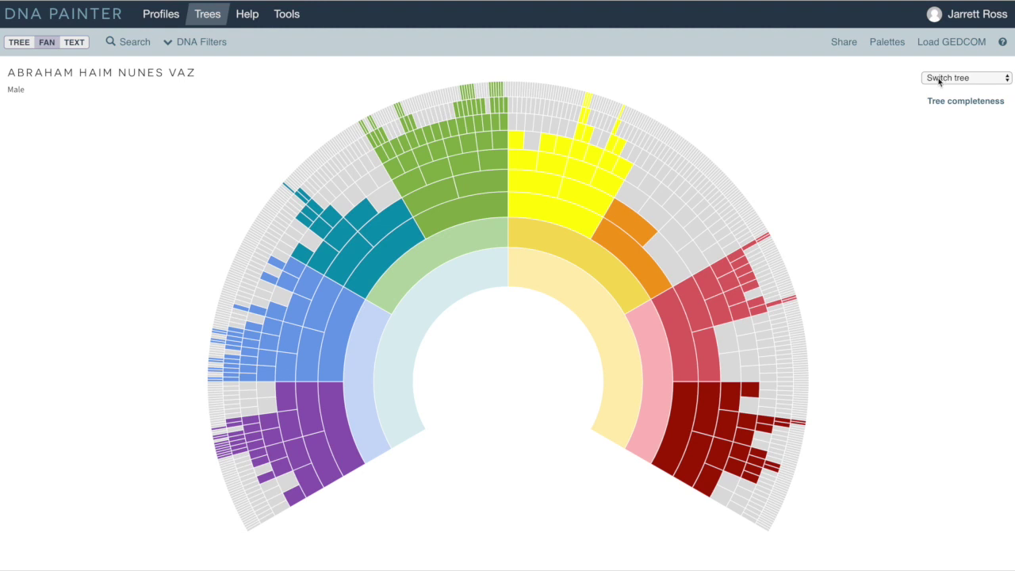
# Switch to the saved tree listed just above the two untitled trees and explore it as a fan chart
pyautogui.click(951, 80)
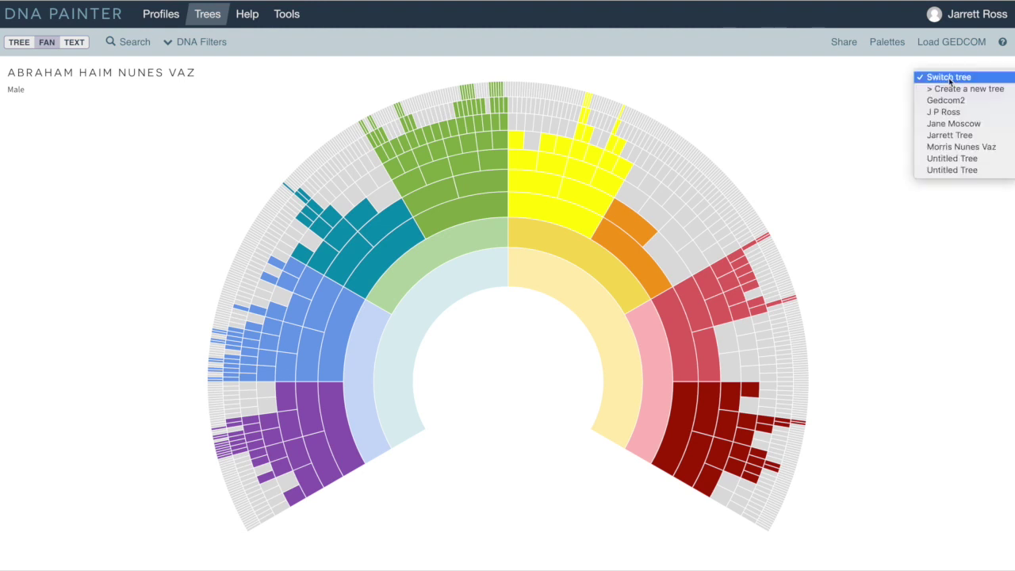
pyautogui.click(964, 148)
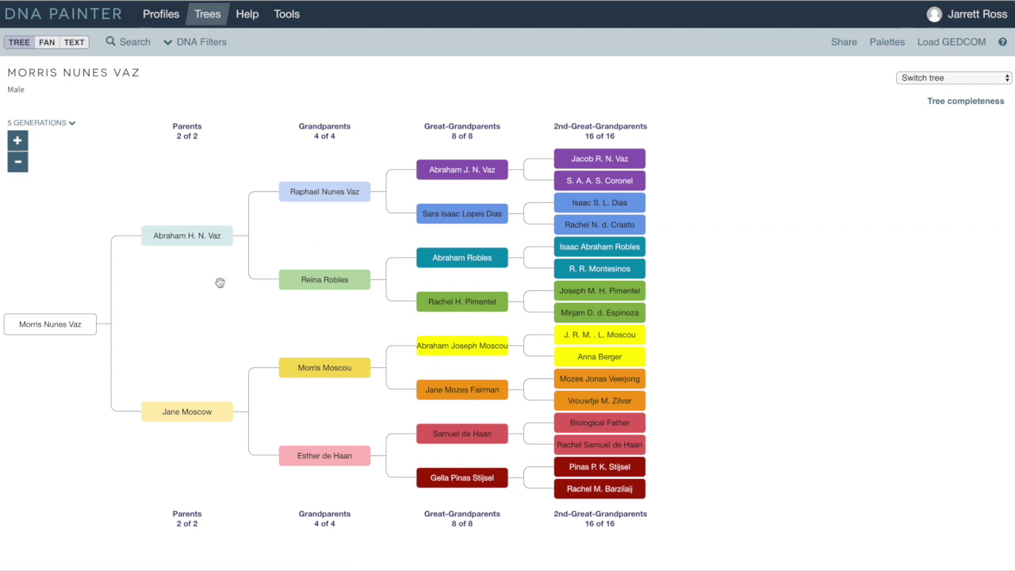
pyautogui.click(47, 45)
pyautogui.moveTo(227, 460)
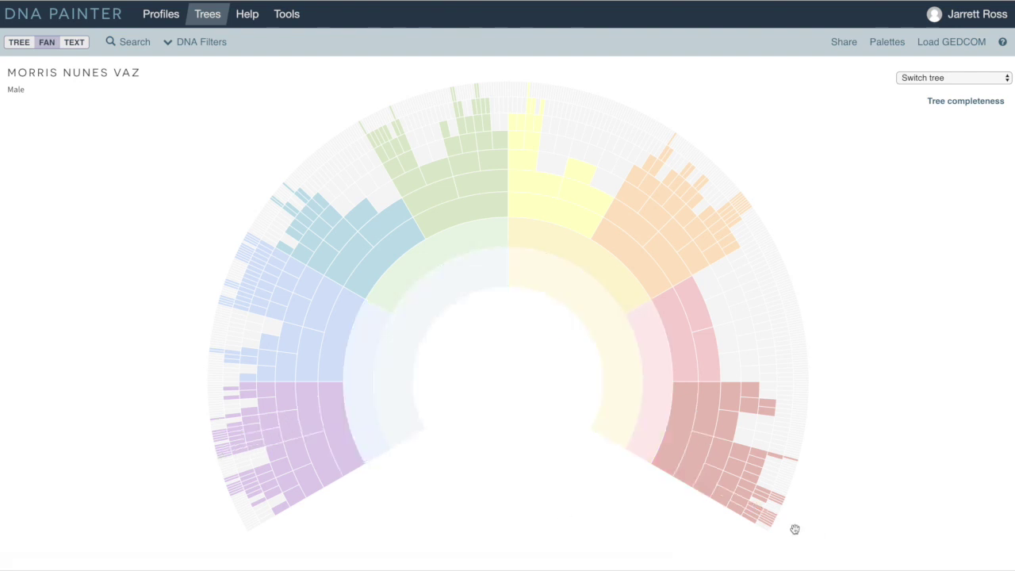
pyautogui.moveTo(774, 520)
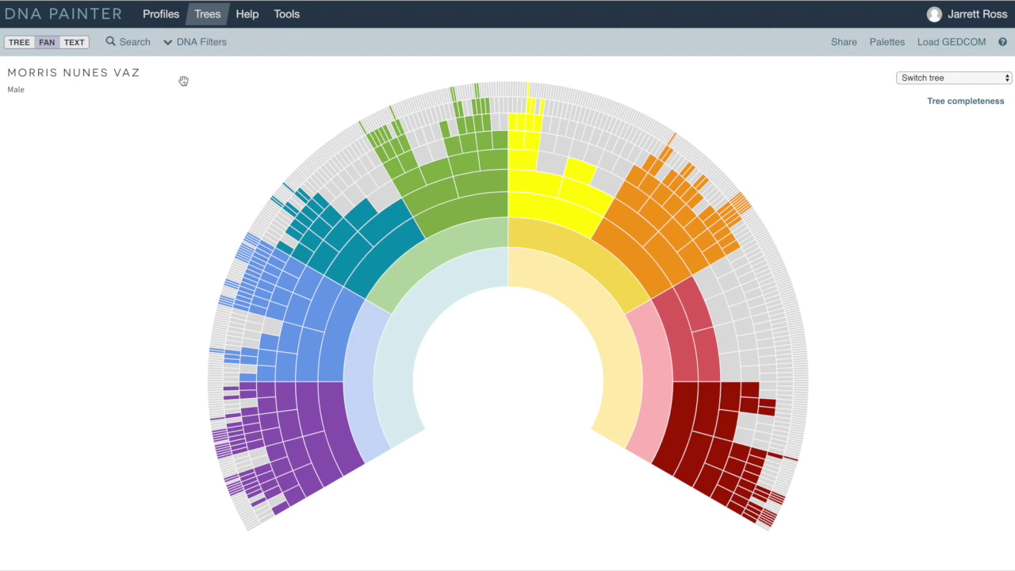
# Turn on the Y-DNA path filter and look over the ancestors along the direct paternal line
pyautogui.click(172, 49)
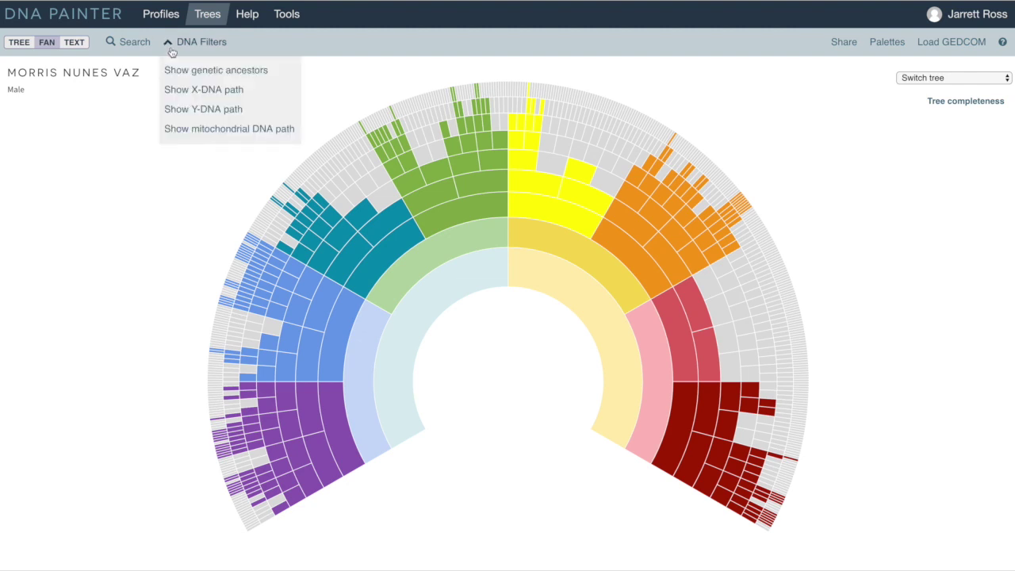
pyautogui.click(192, 111)
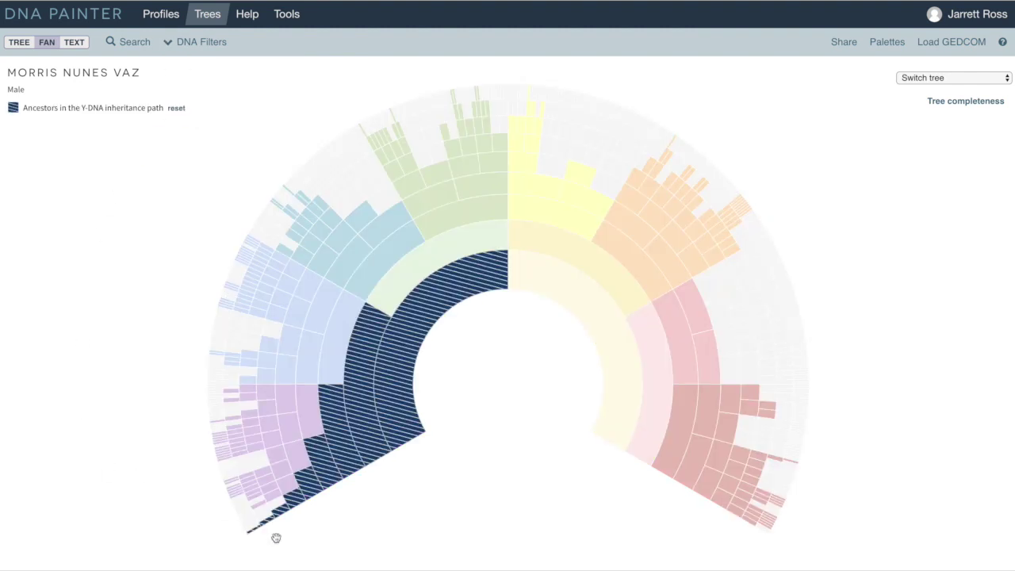
pyautogui.moveTo(276, 534)
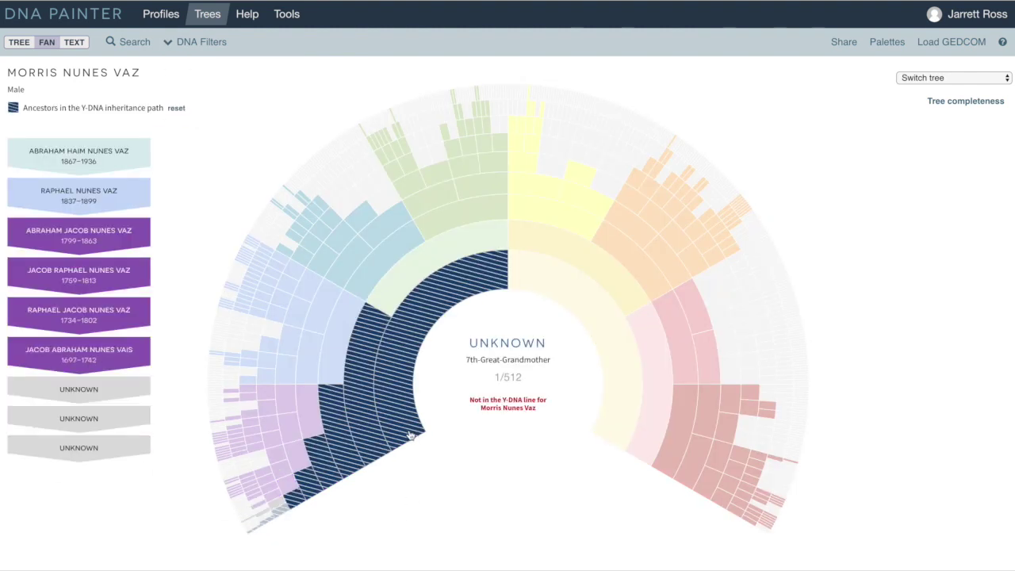
pyautogui.moveTo(373, 453)
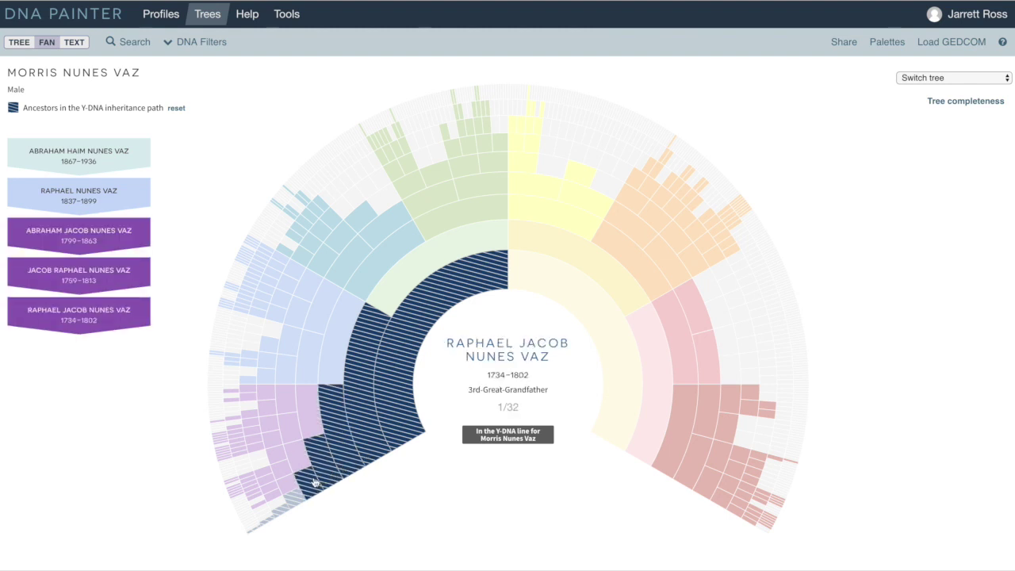
pyautogui.moveTo(286, 510)
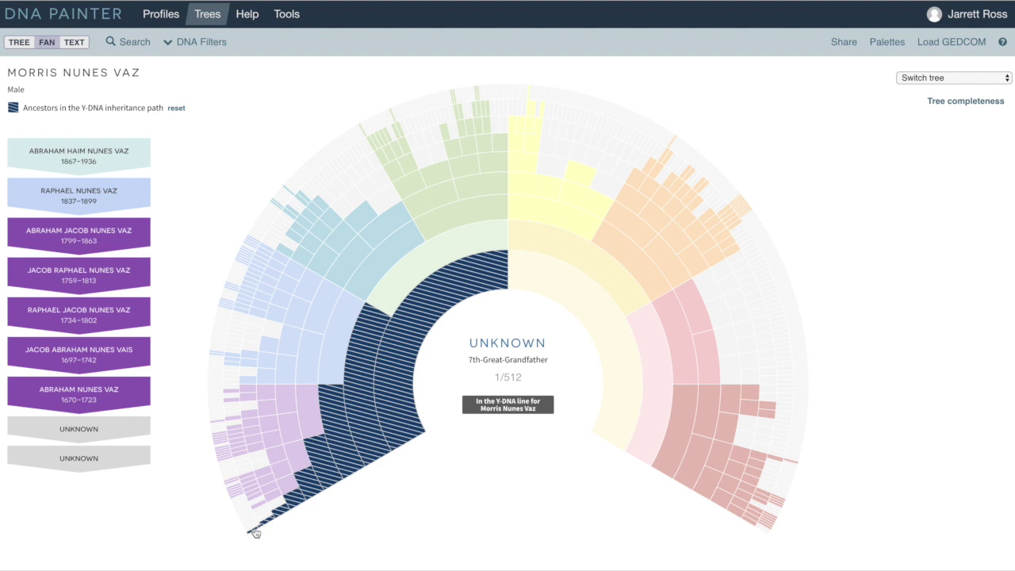
# Apply the Ancestry colour palette to the fan chart and turn off the Y-DNA path filter
pyautogui.click(887, 43)
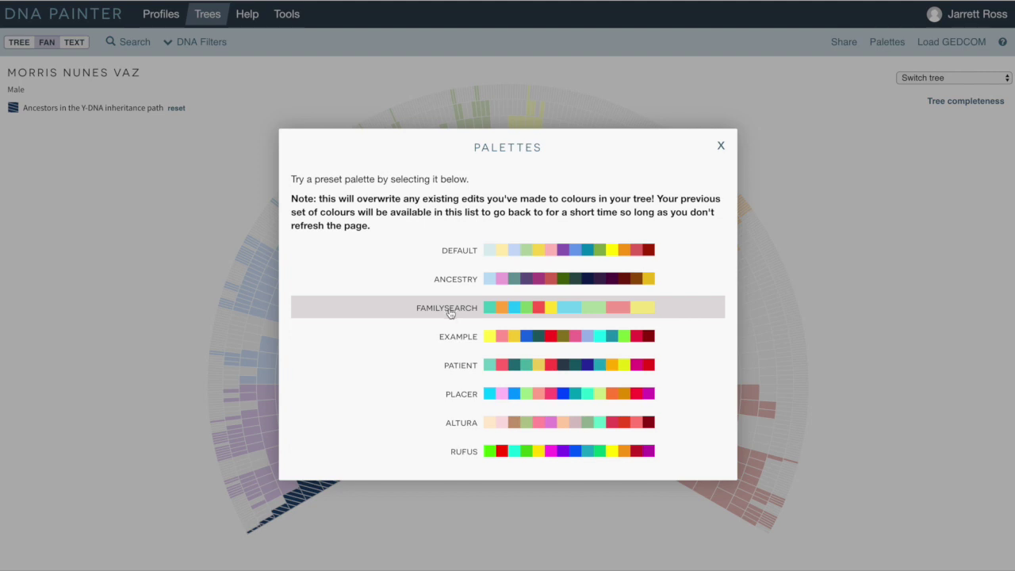
pyautogui.click(527, 280)
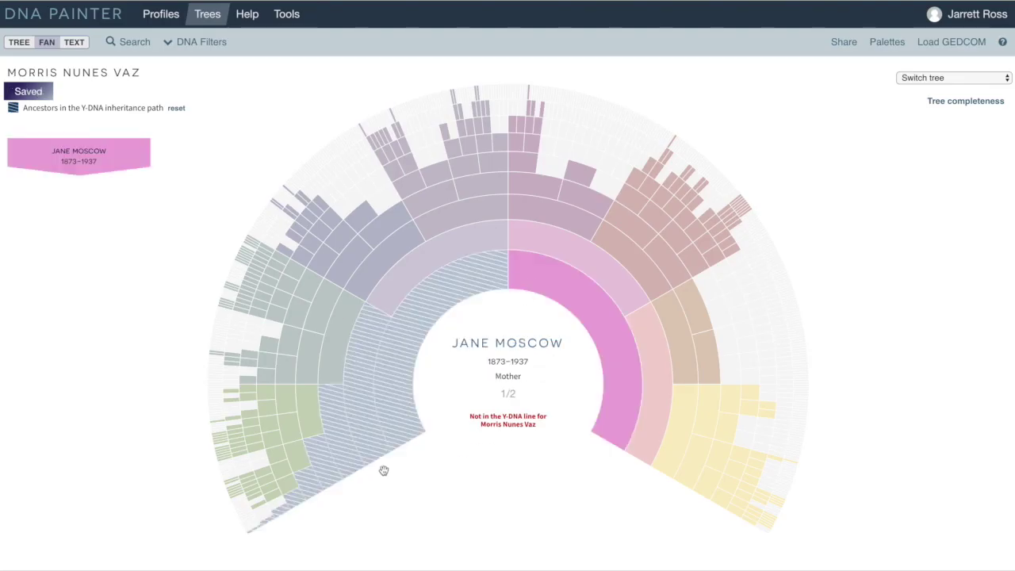
pyautogui.click(190, 44)
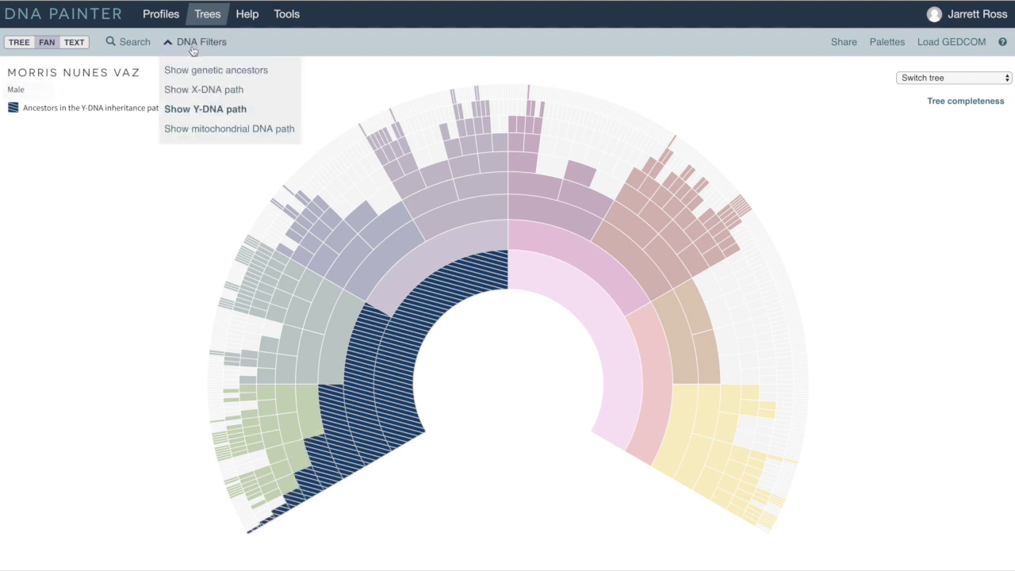
pyautogui.click(184, 112)
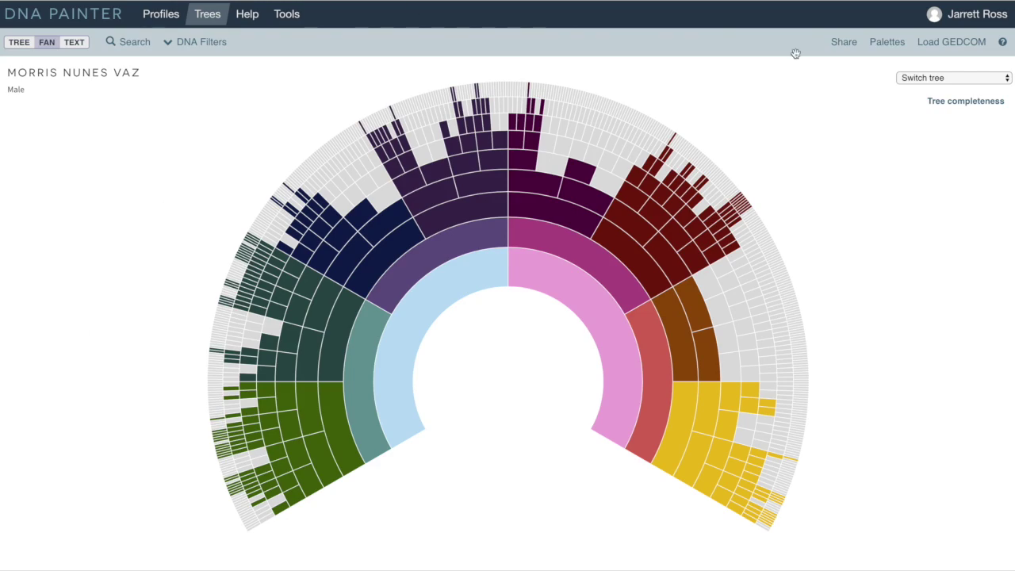
# Apply the Placer colour palette to the fan chart
pyautogui.click(877, 44)
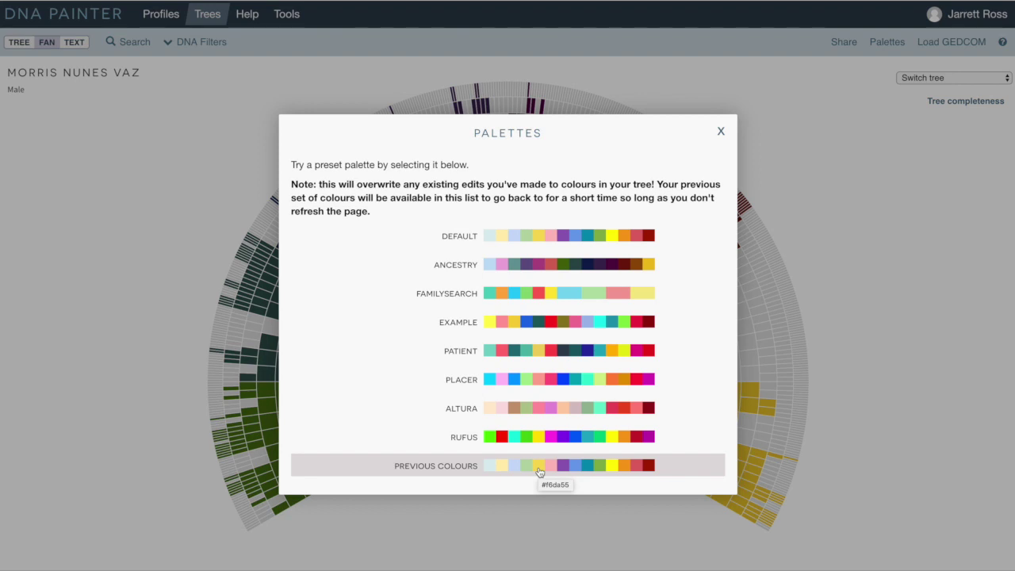
pyautogui.click(541, 381)
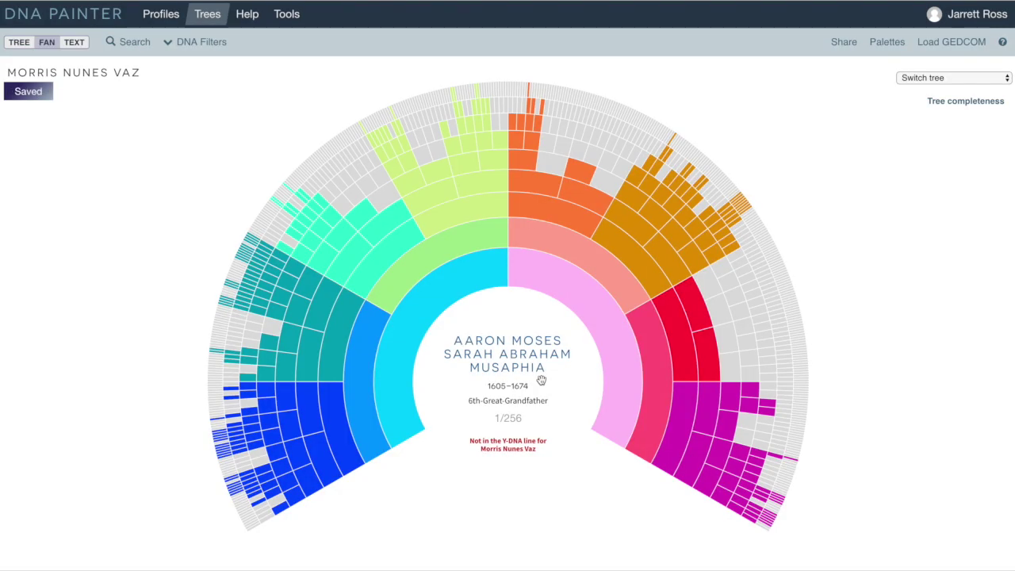
pyautogui.moveTo(633, 227)
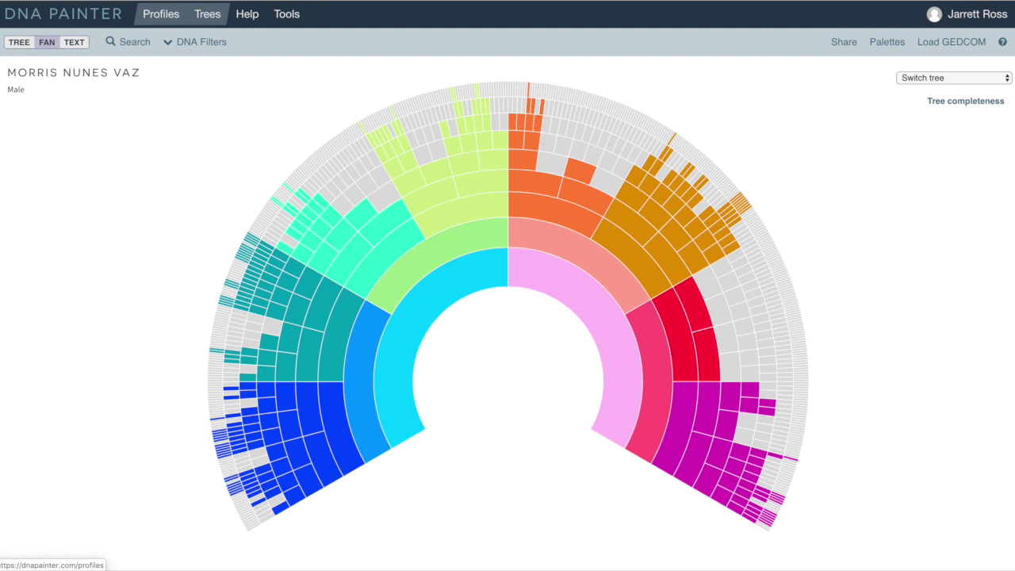
# Open the help overview that summarises the main features of the trees tool
pyautogui.click(207, 14)
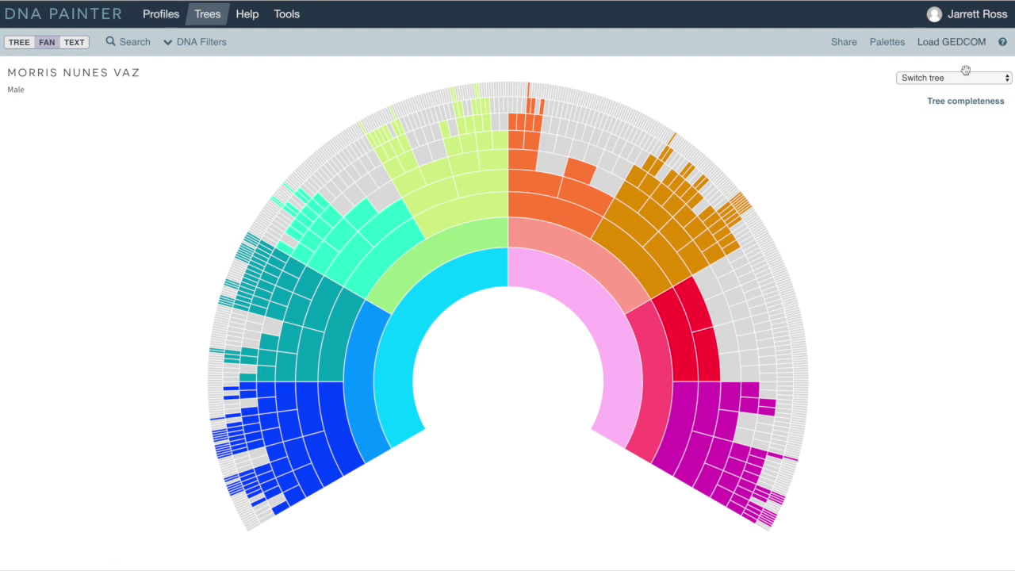
pyautogui.click(1004, 43)
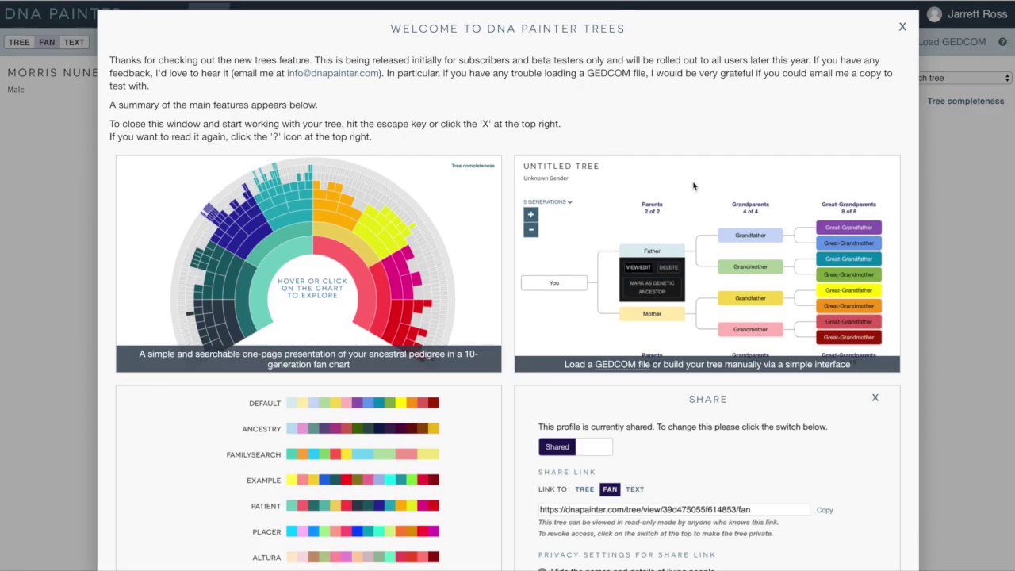
# Read through the help overview of tree features, including the upcoming chromosome map linking, and close it
pyautogui.scroll(-2, 693, 185)
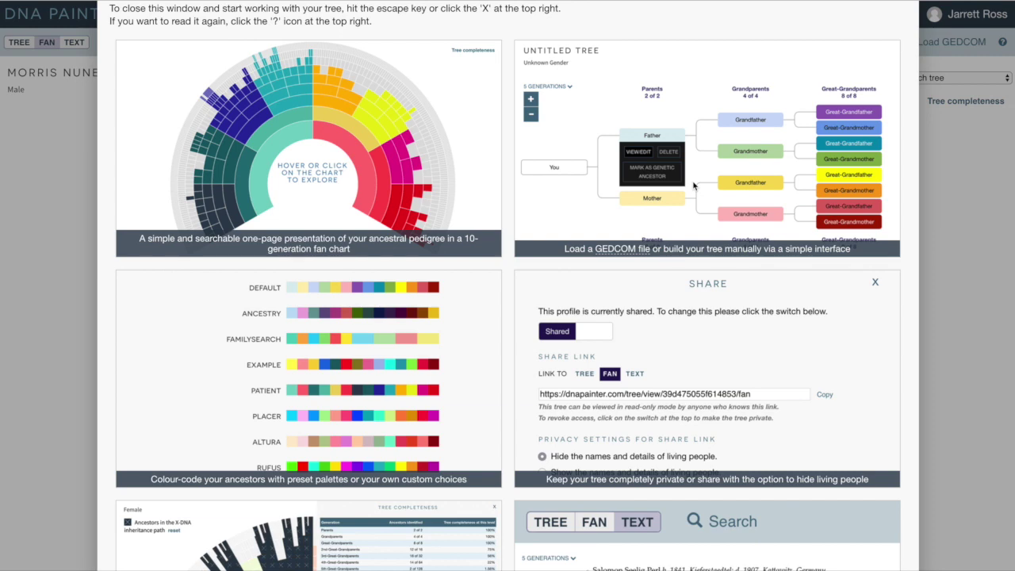
pyautogui.scroll(-9, 694, 185)
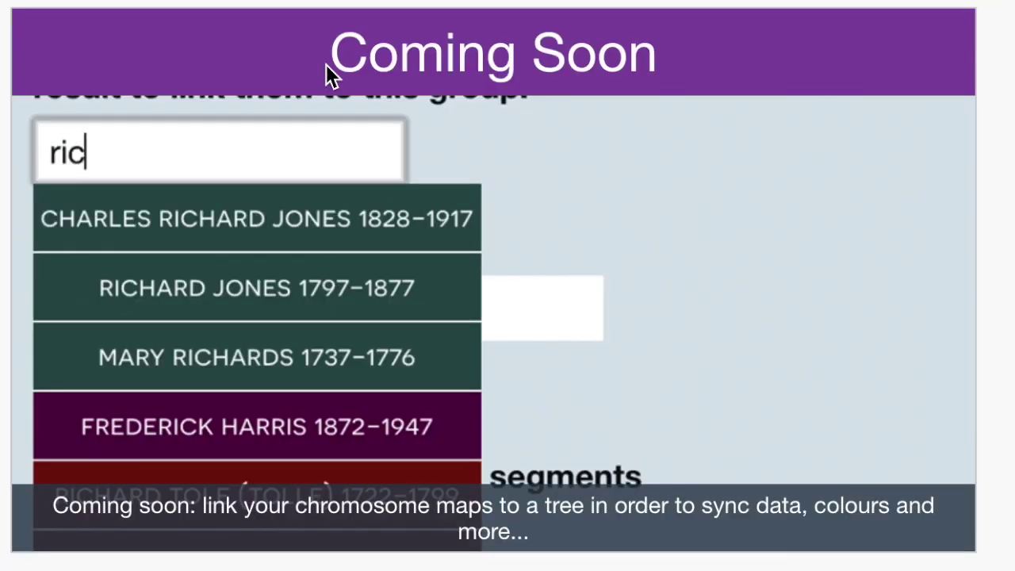
pyautogui.moveTo(366, 54); pyautogui.dragTo(643, 55)
pyautogui.click(643, 55)
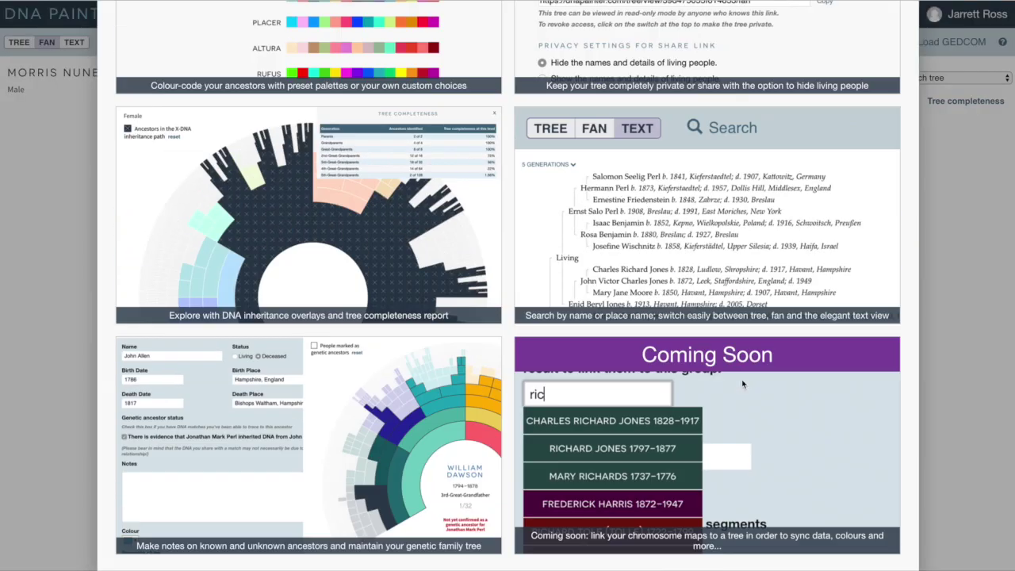
pyautogui.scroll(5, 463, 111)
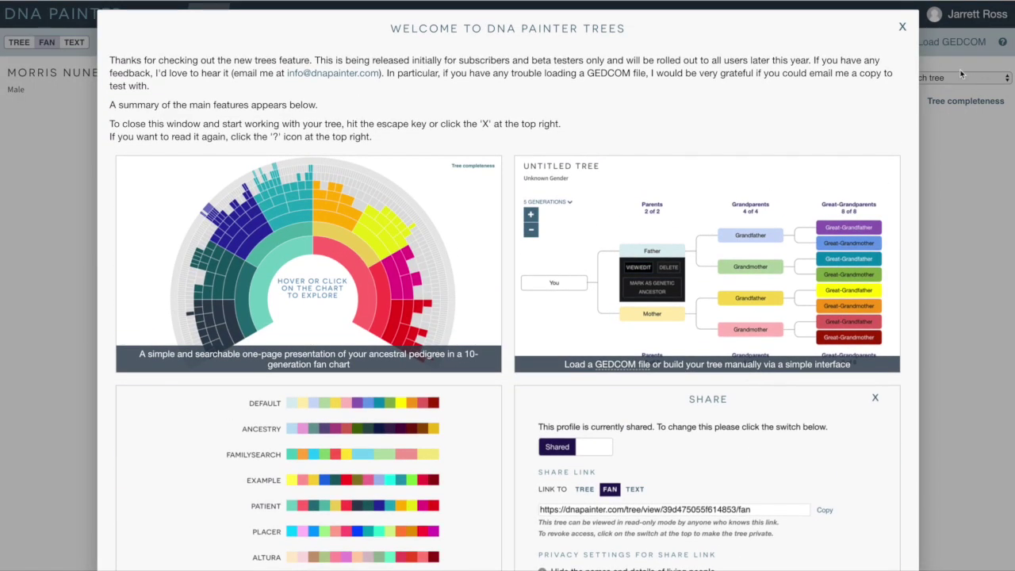
pyautogui.click(903, 27)
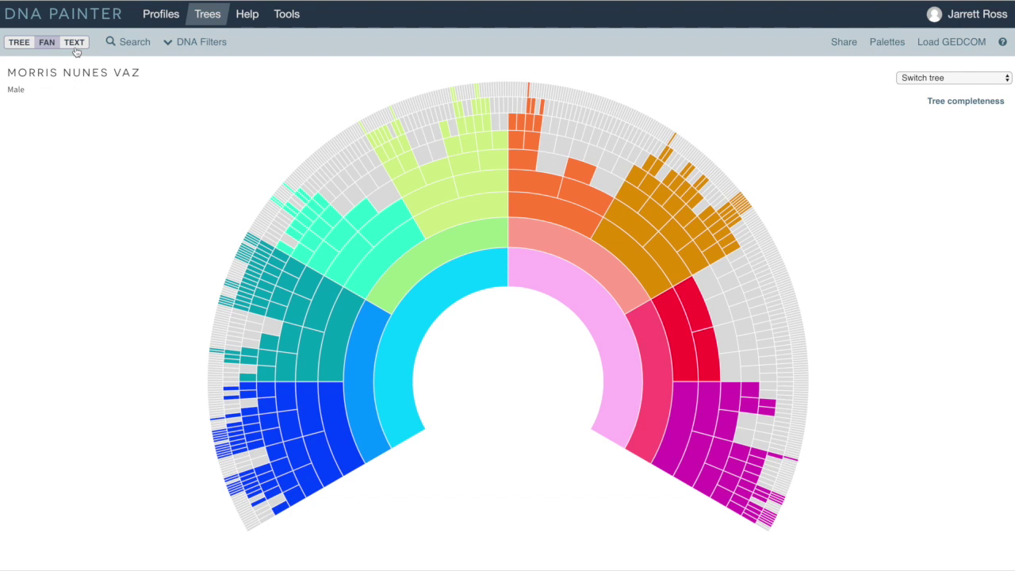
# Switch between the tree, fan and text views, and look over the five-generation ancestor list in the text view
pyautogui.click(24, 43)
pyautogui.click(46, 43)
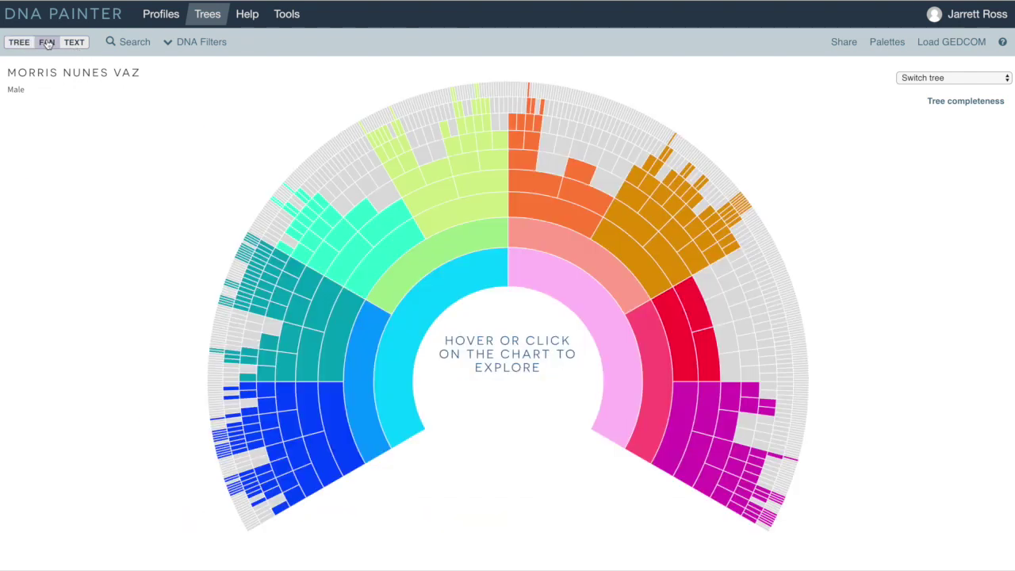
pyautogui.click(79, 46)
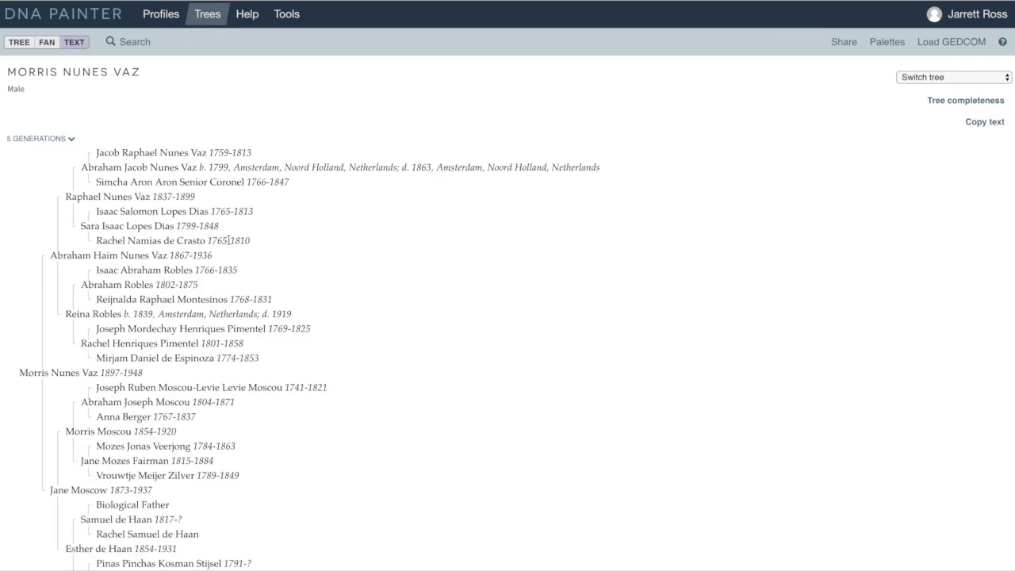
pyautogui.scroll(-2, 312, 338)
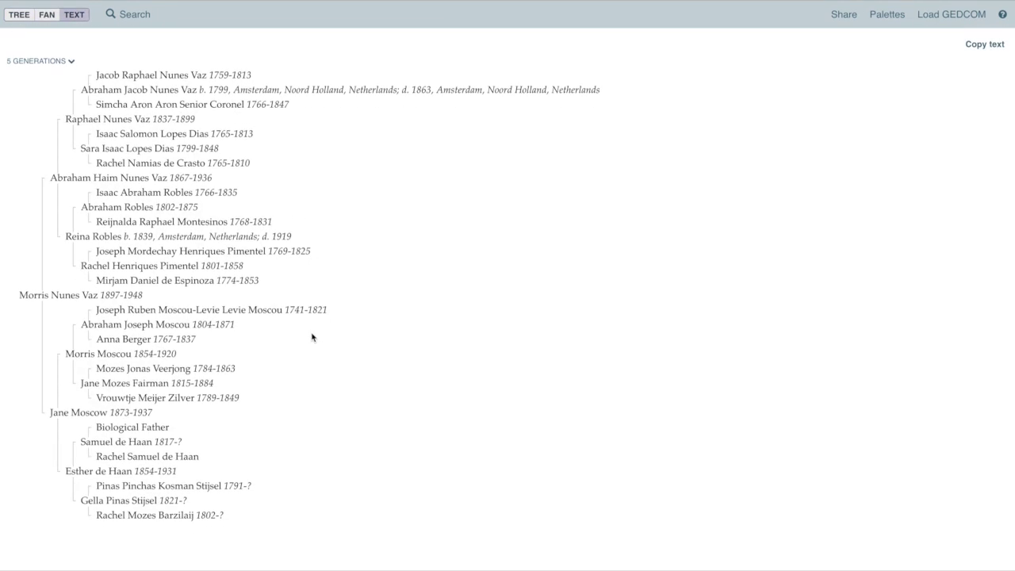
pyautogui.scroll(-1, 312, 337)
pyautogui.scroll(4, 311, 337)
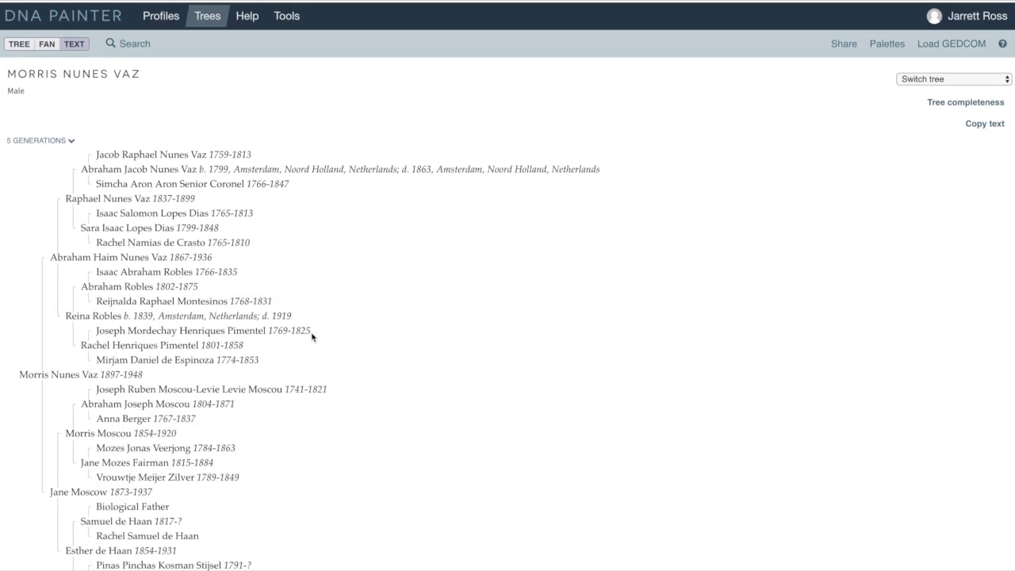
pyautogui.scroll(-1, 292, 301)
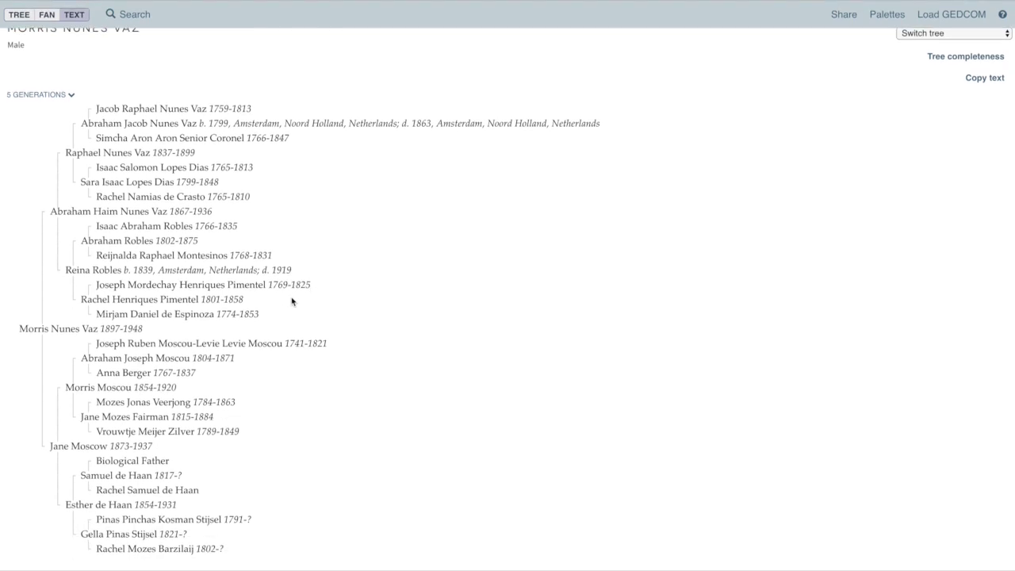
# Extend the text view to all available generations, look through the ancestors, and limit the list to 7 generations
pyautogui.click(72, 104)
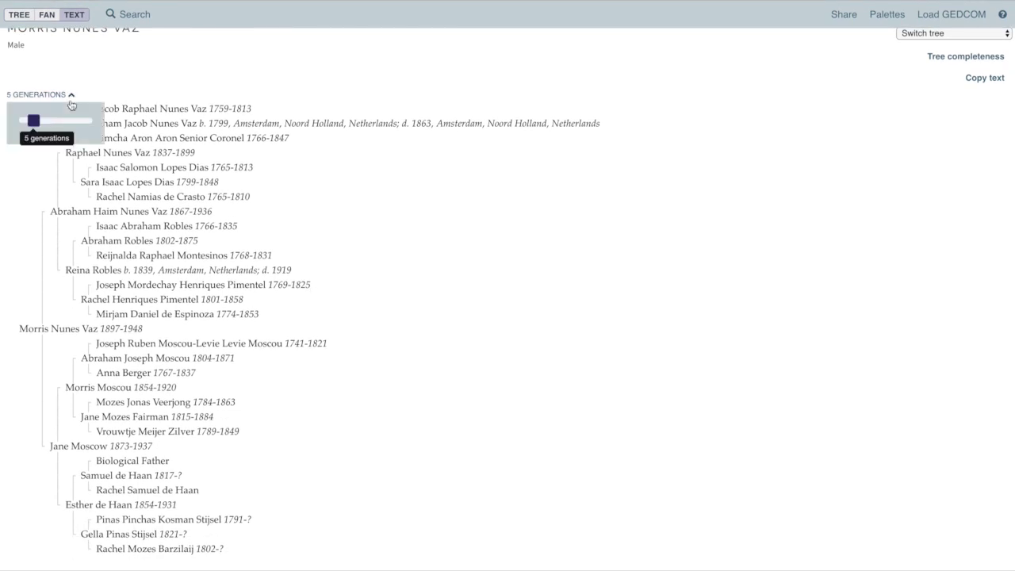
pyautogui.moveTo(29, 122); pyautogui.dragTo(77, 120)
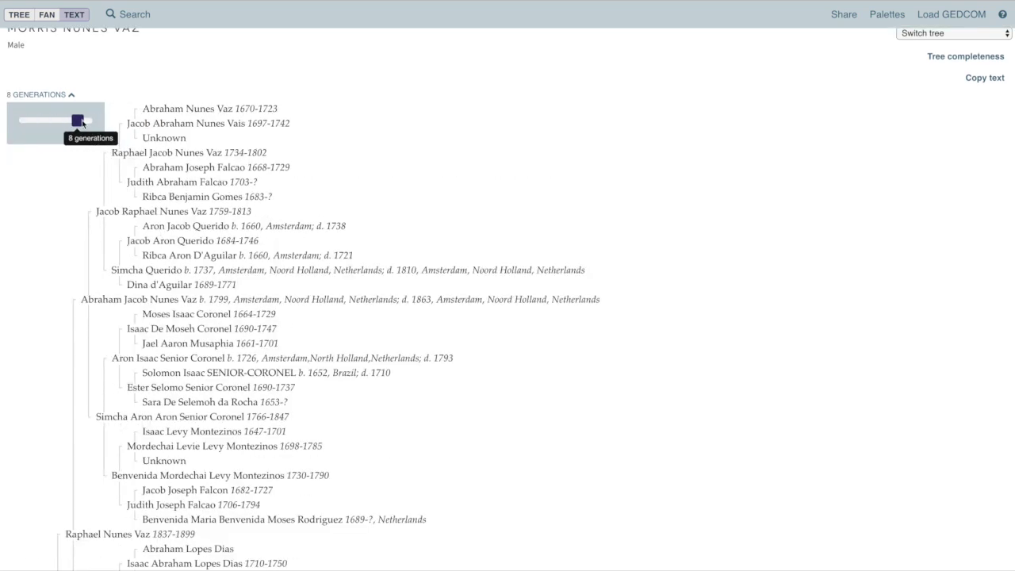
pyautogui.press('Right')
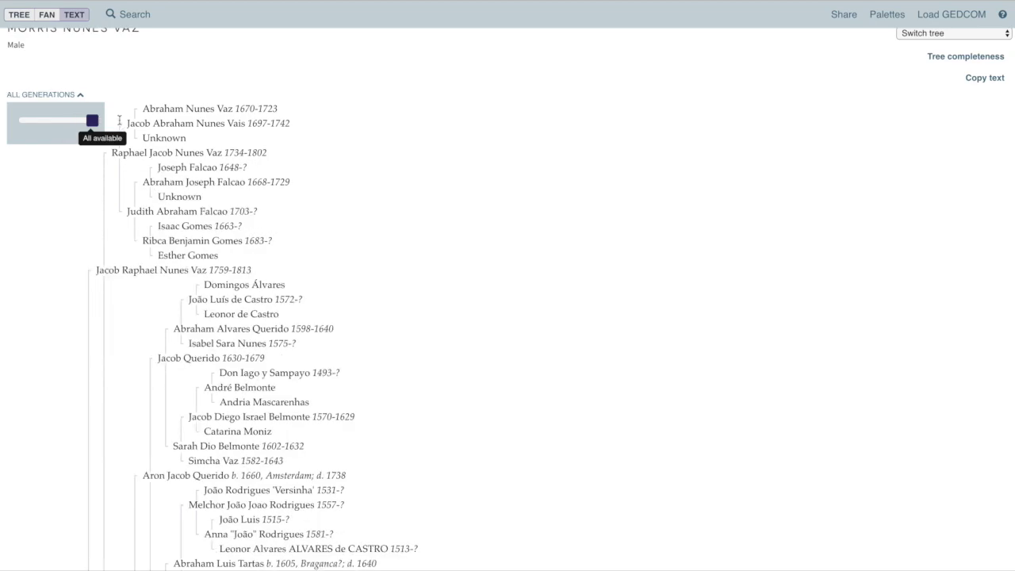
pyautogui.scroll(-10, 291, 312)
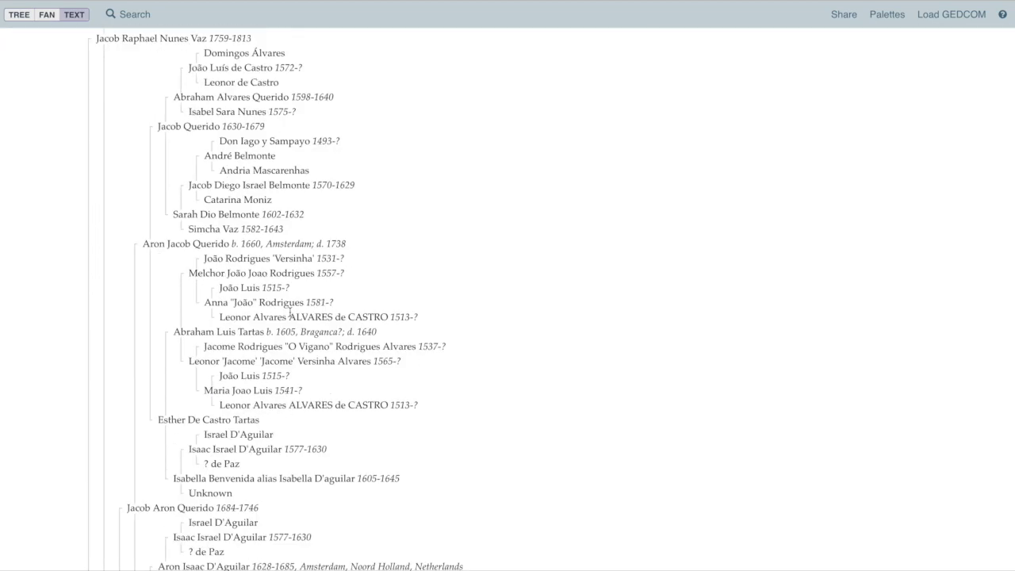
pyautogui.scroll(-15, 291, 312)
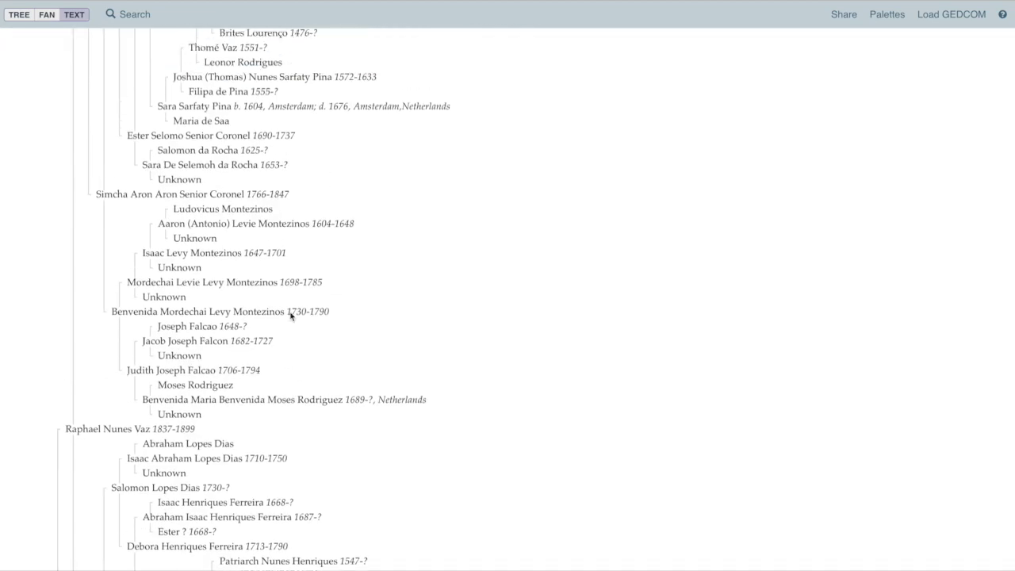
pyautogui.scroll(-15, 290, 317)
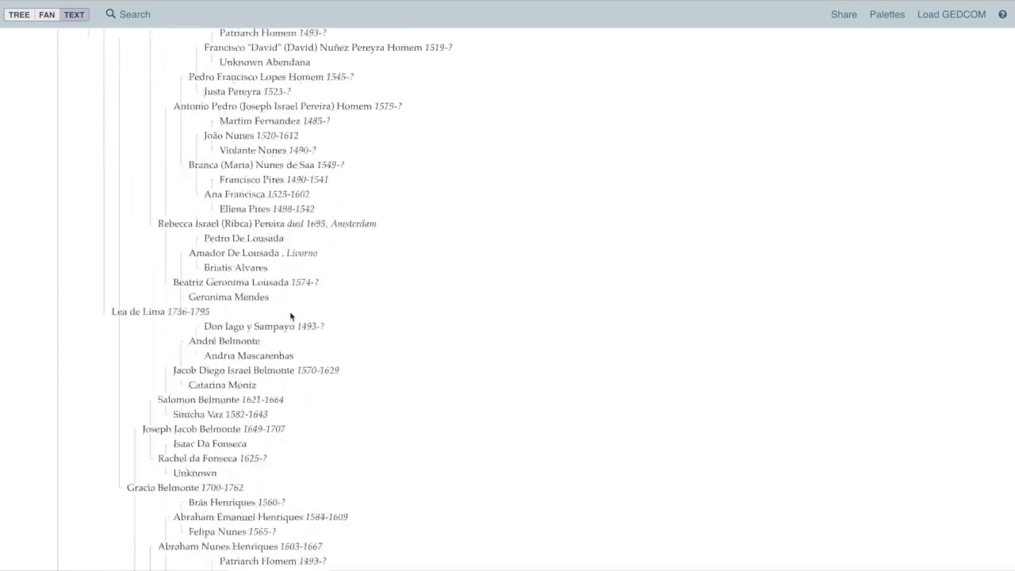
pyautogui.scroll(-15, 290, 317)
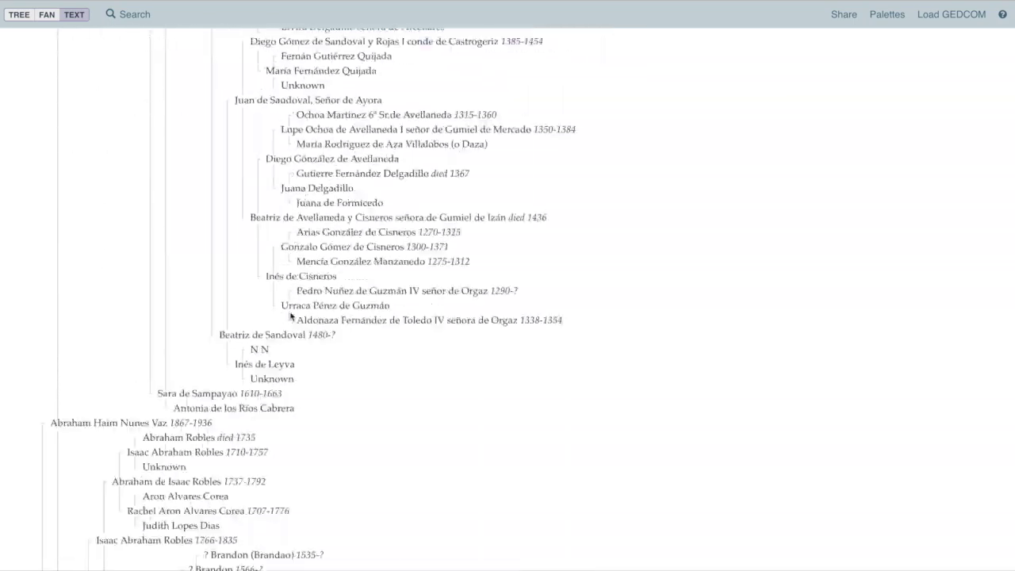
pyautogui.scroll(-15, 290, 317)
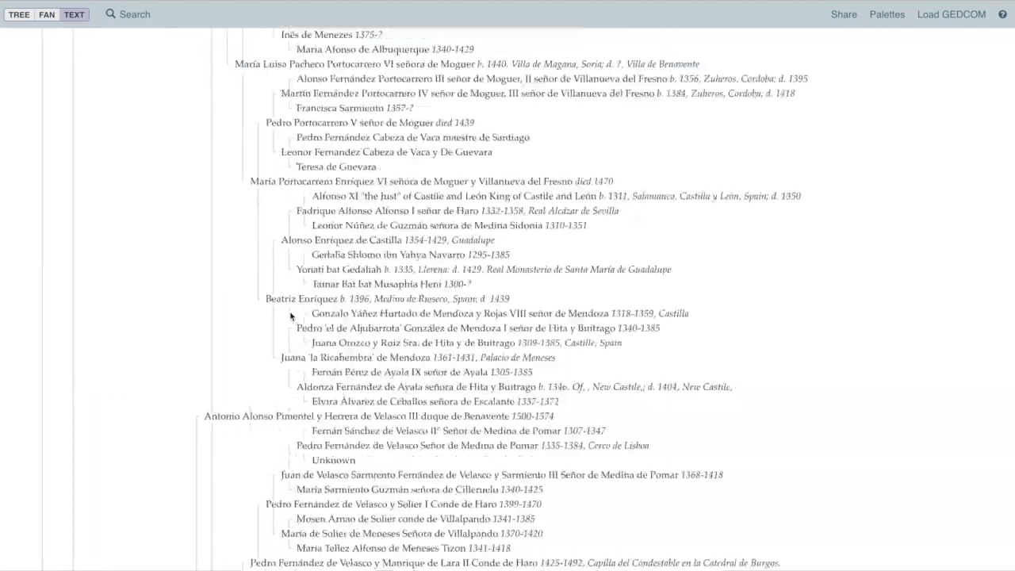
pyautogui.scroll(-15, 291, 317)
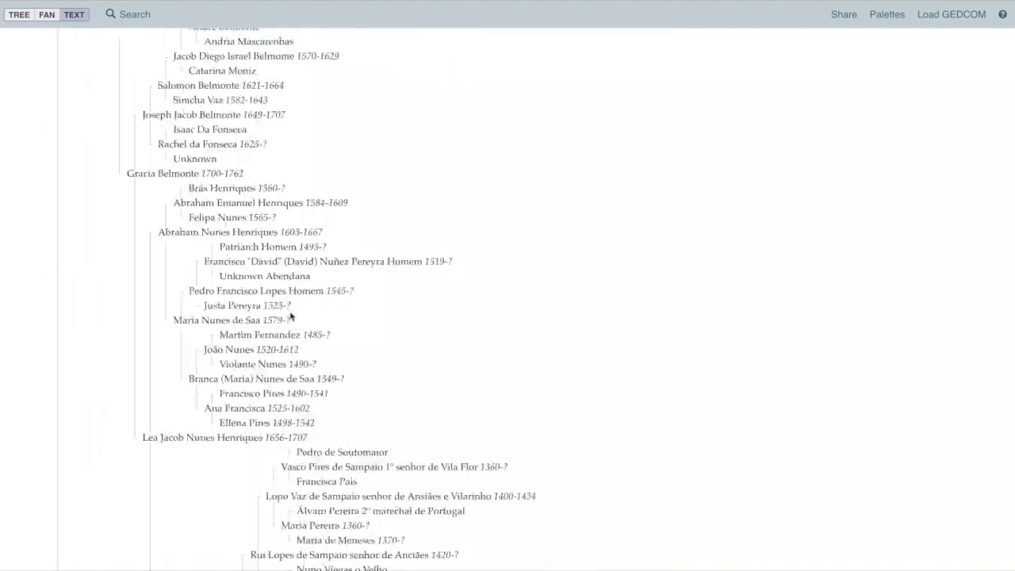
pyautogui.scroll(20, 290, 316)
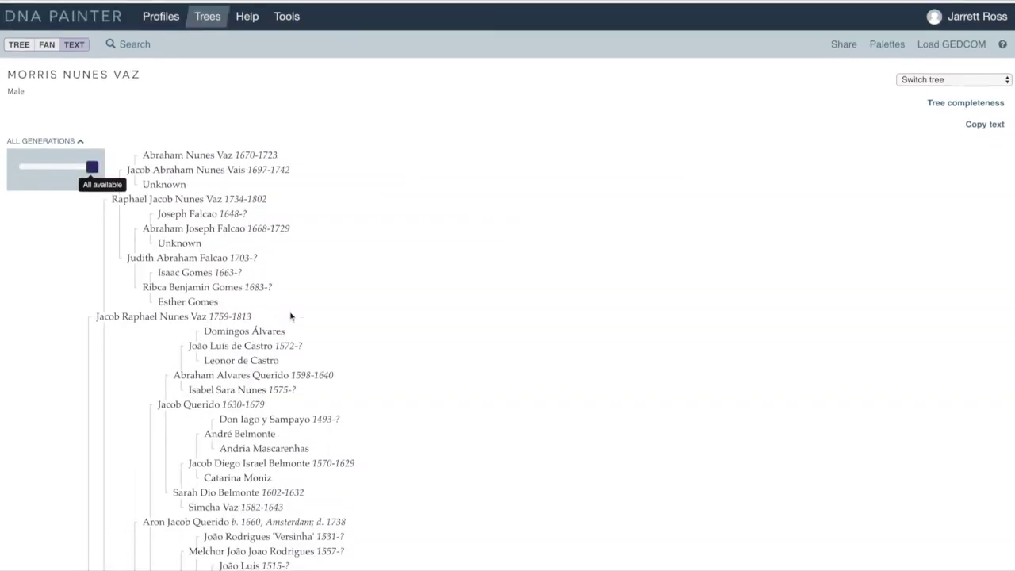
pyautogui.click(58, 165)
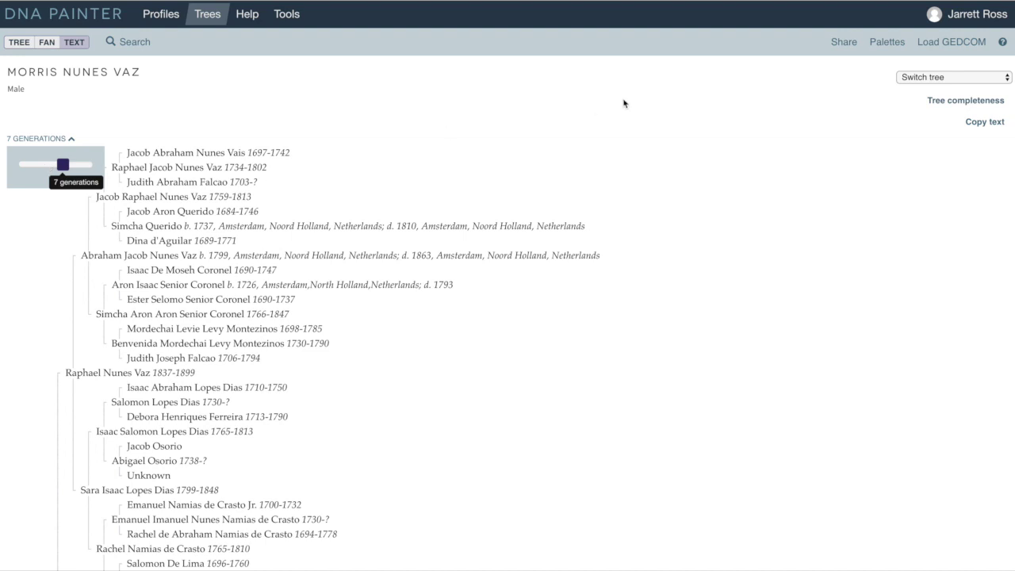
# Change the tree from private to shared, try the fan and text share links, and choose the link to the tree view
pyautogui.click(843, 44)
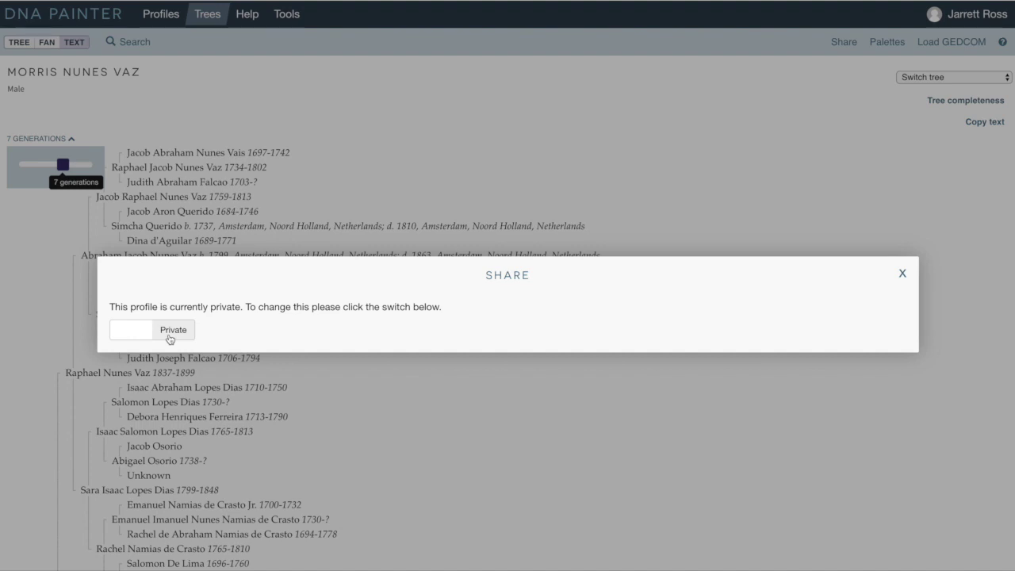
pyautogui.click(137, 335)
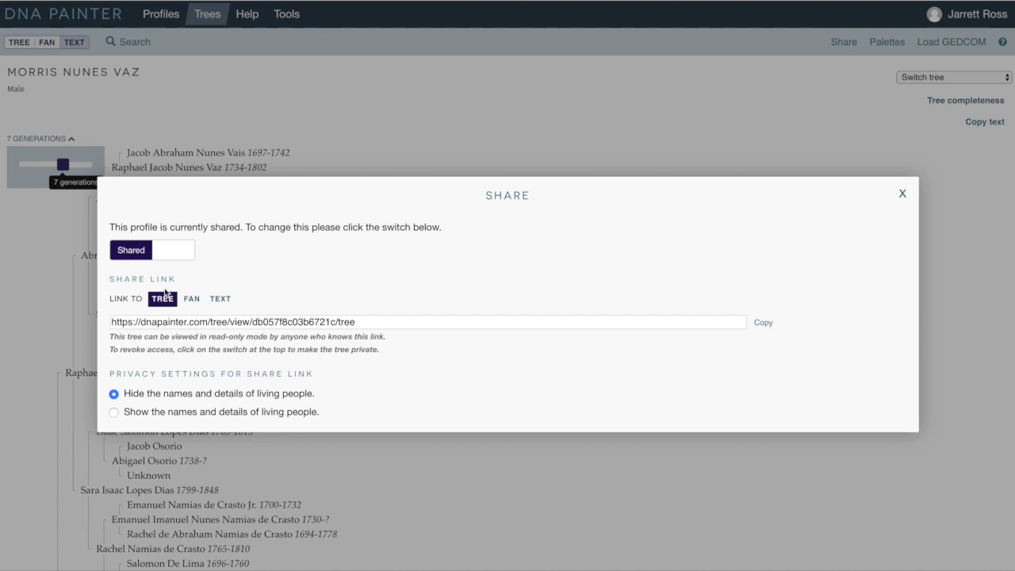
pyautogui.click(193, 301)
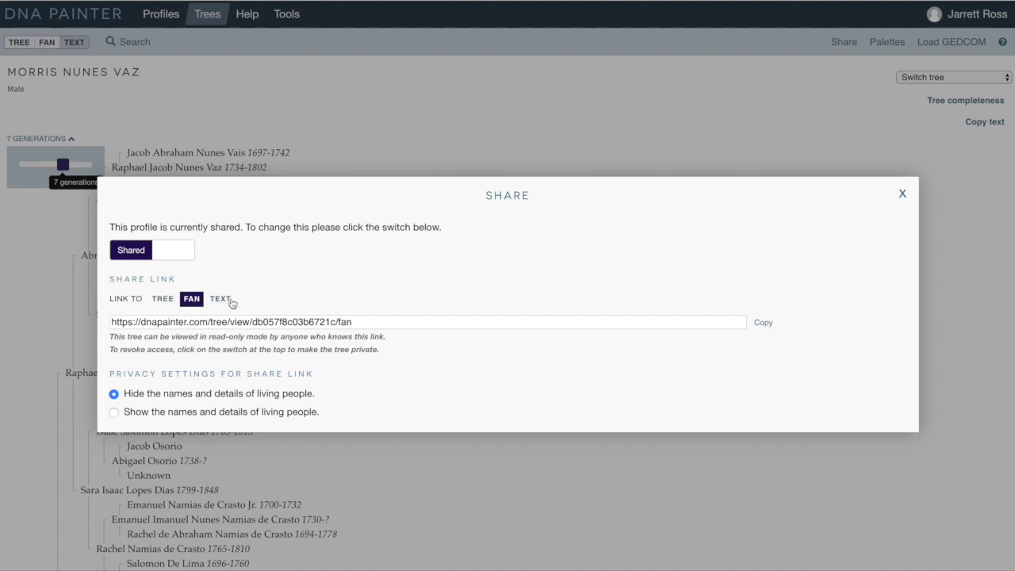
pyautogui.click(230, 301)
pyautogui.click(173, 301)
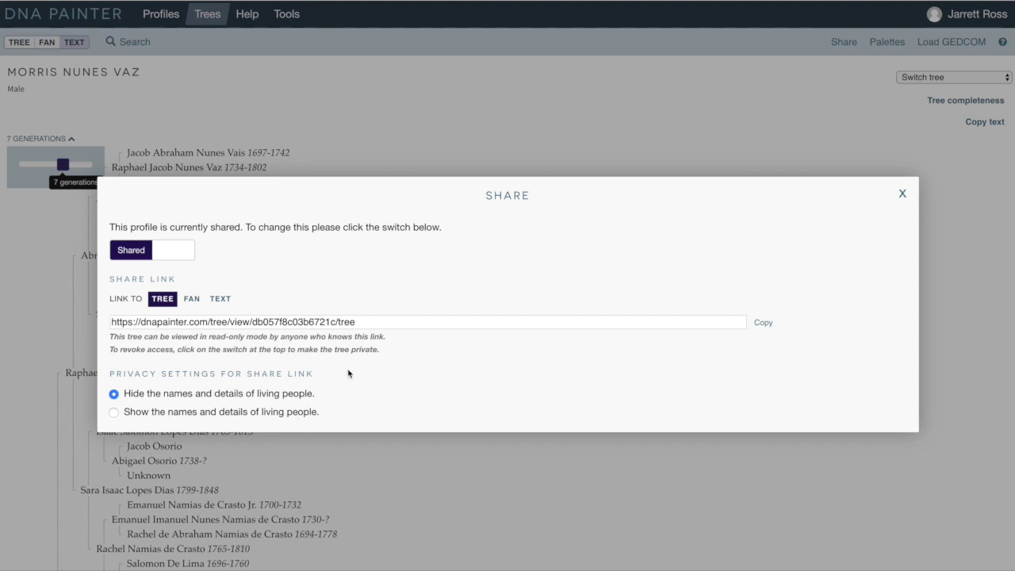
# Copy the share link and return from the sharing settings to the pedigree in tree view
pyautogui.click(490, 323)
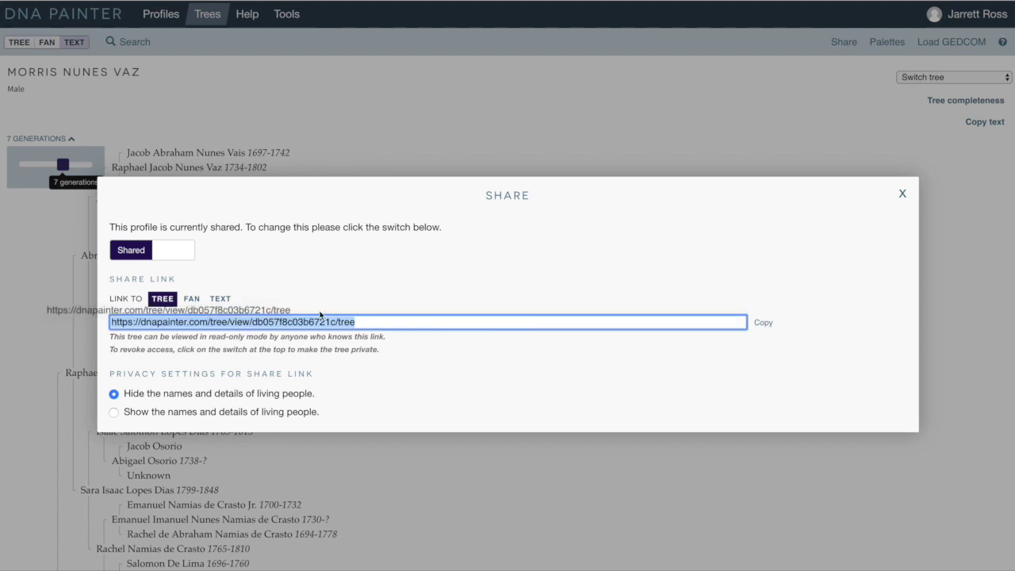
pyautogui.click(764, 323)
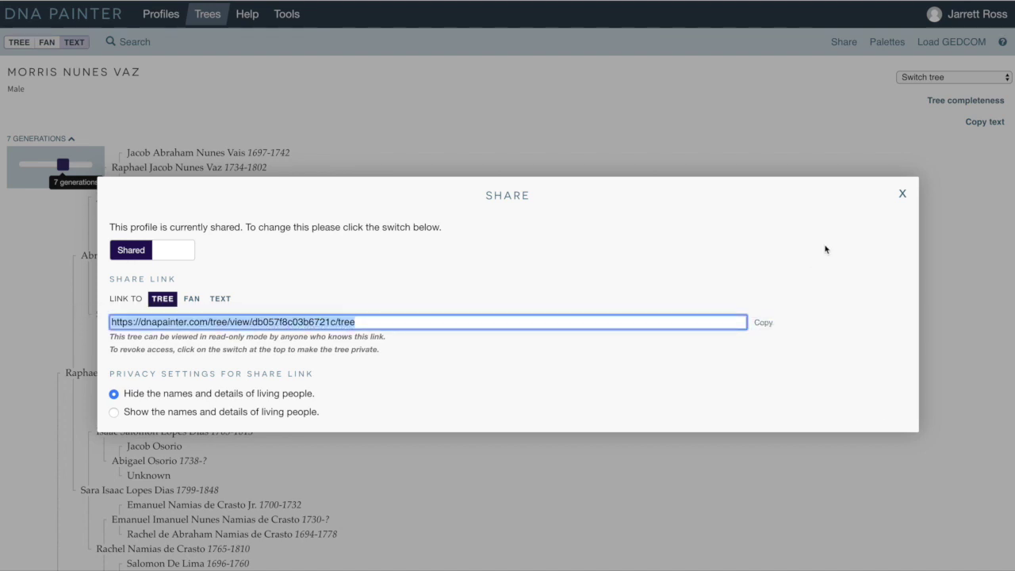
pyautogui.click(903, 194)
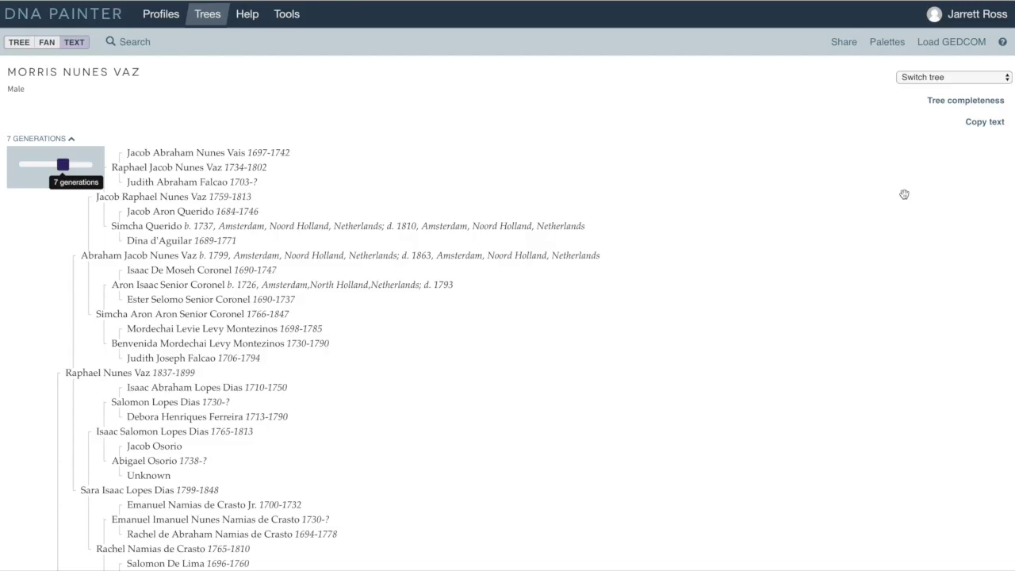
pyautogui.click(17, 43)
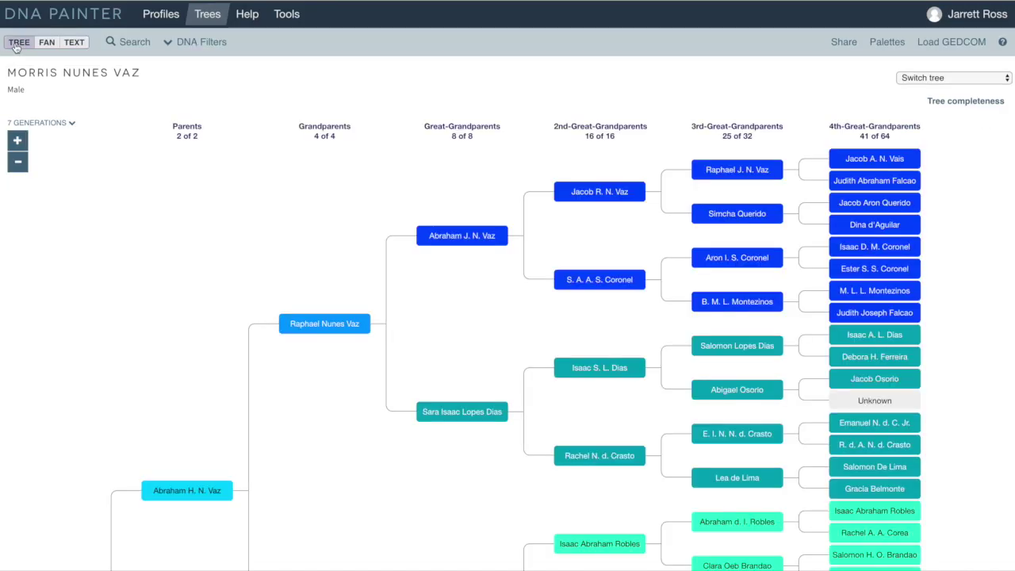